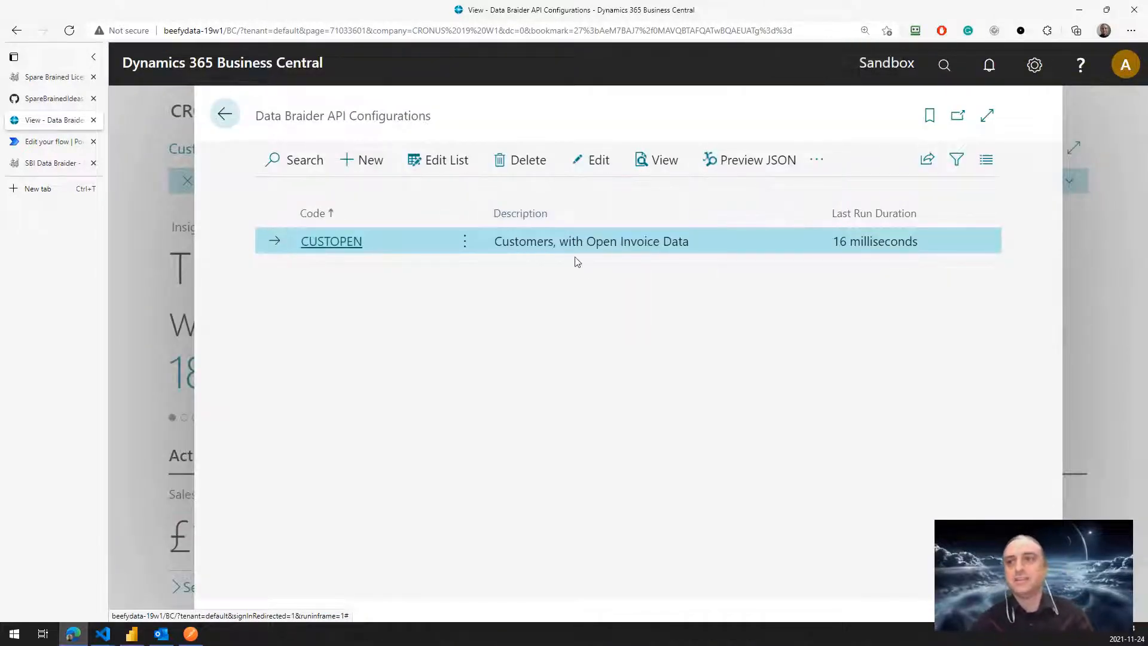
Open the CUSTOPEN API configuration and review its Customer and Cust. Ledger Entry source tables and the demo limit note.
{"action": "left_click", "coordinate": [332, 241]}
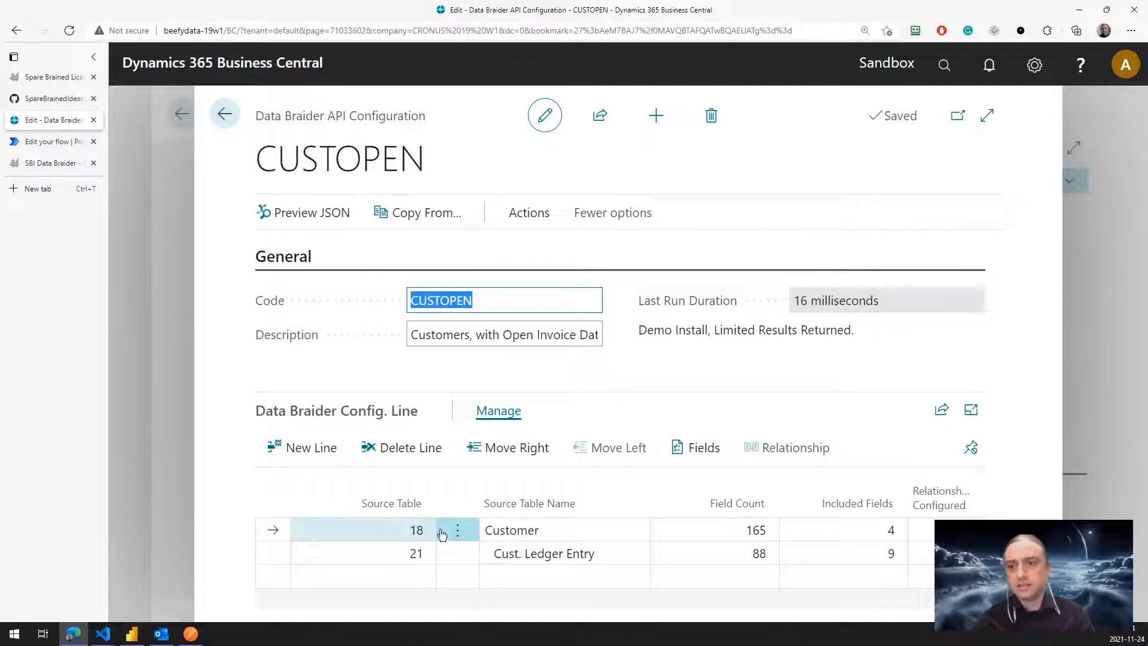
{"action": "left_click", "coordinate": [545, 532]}
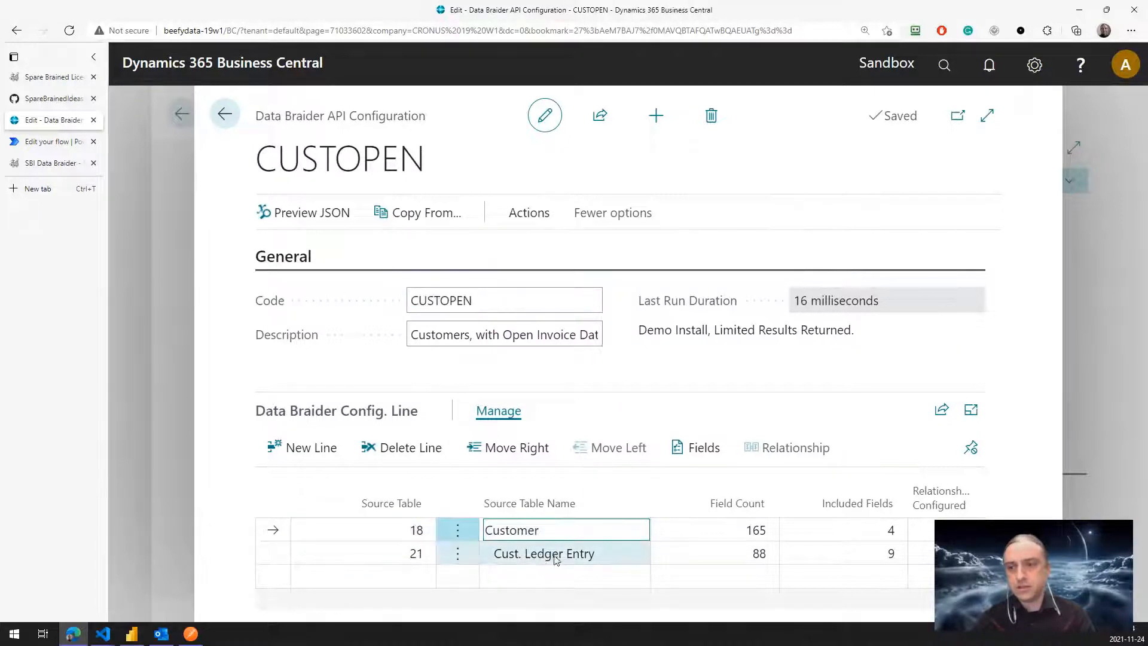
{"action": "left_click", "coordinate": [549, 558]}
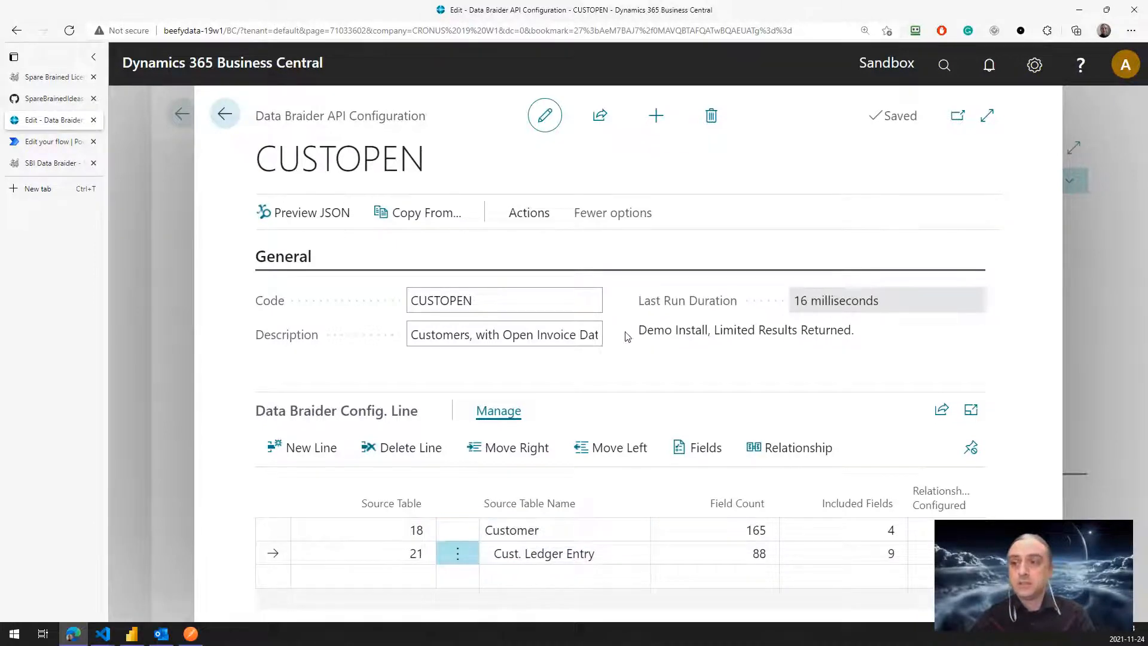
{"action": "left_click_drag", "start_coordinate": [855, 329], "coordinate": [642, 334]}
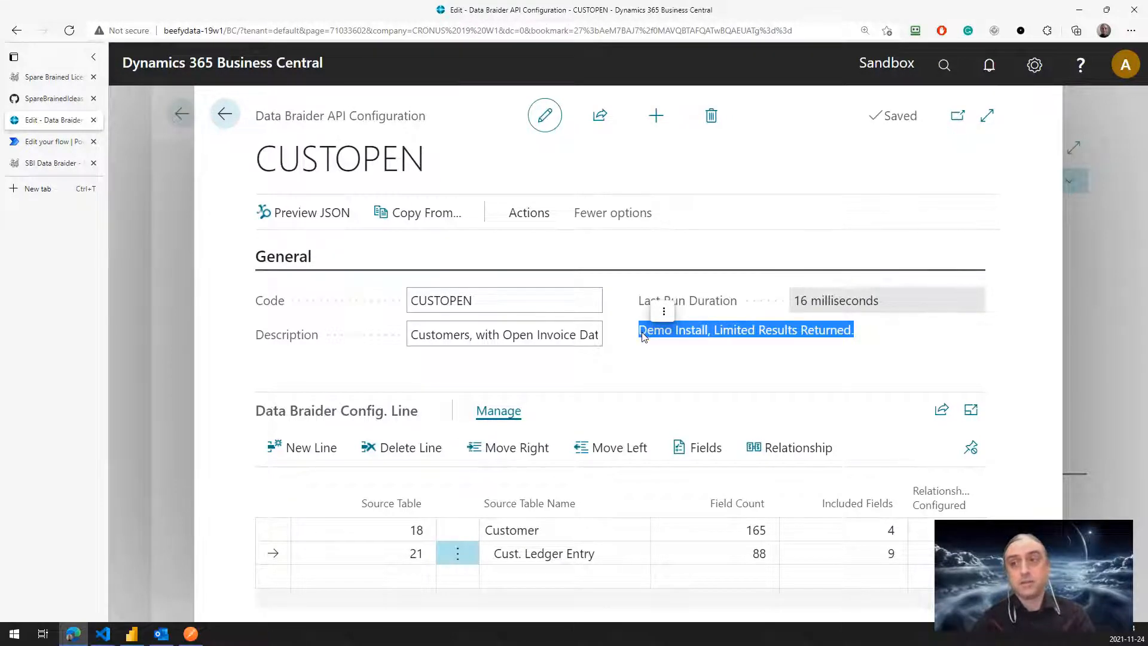
{"action": "left_click", "coordinate": [673, 342]}
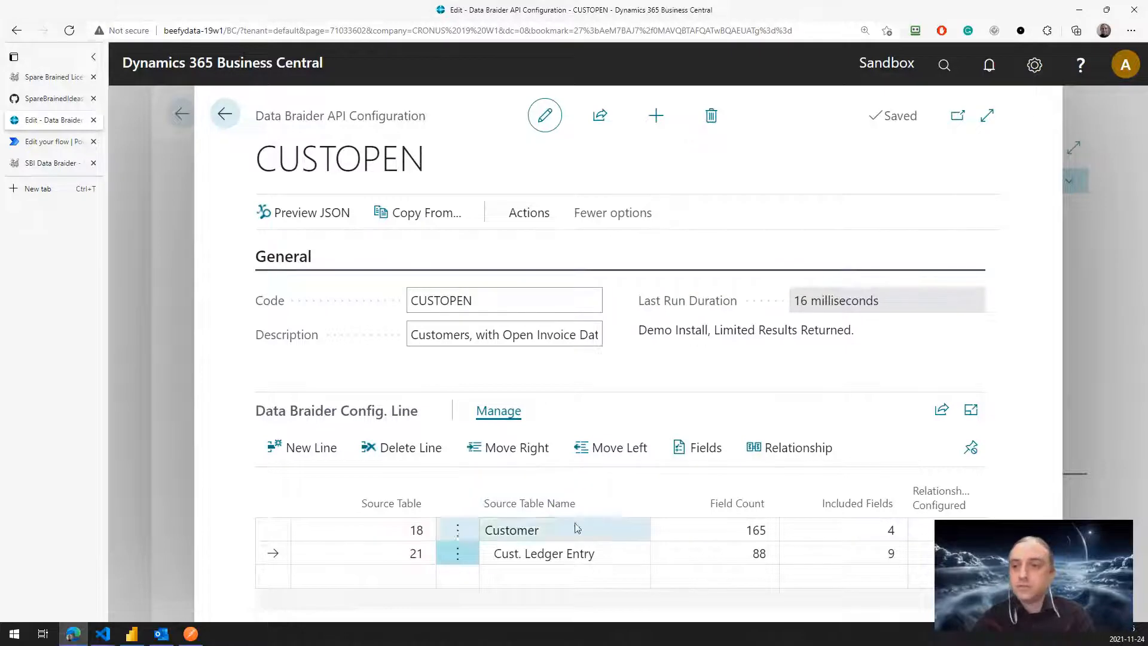
Examine the field list of the Customer source table to see which fields are included, then close it.
{"action": "left_click", "coordinate": [576, 529]}
{"action": "left_click", "coordinate": [699, 448]}
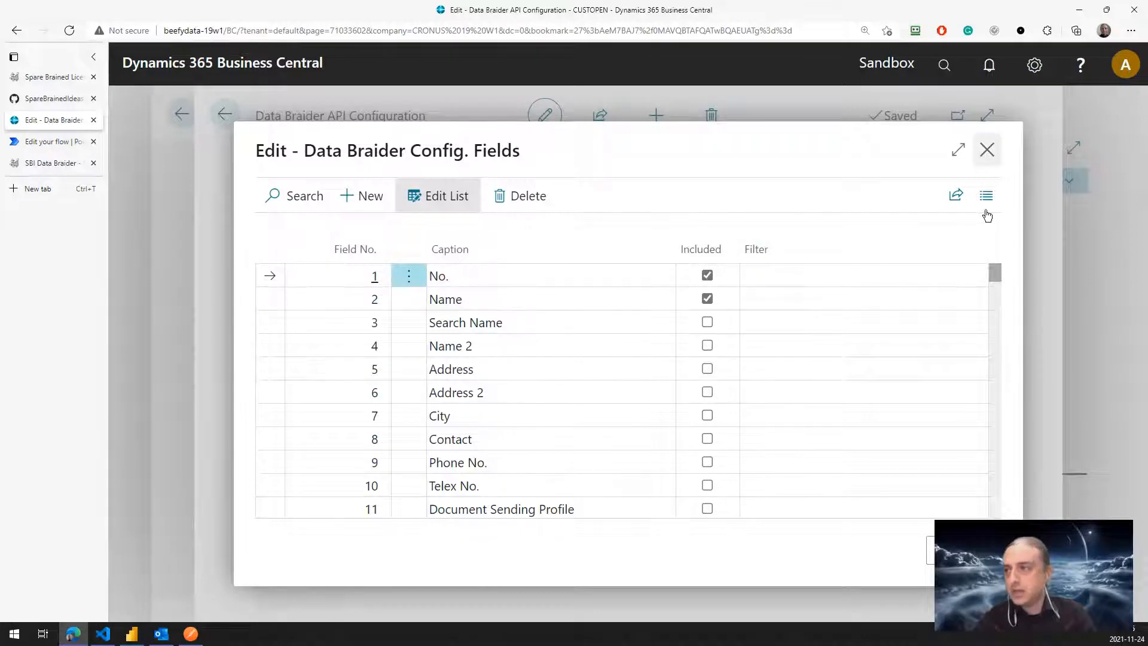
{"action": "left_click", "coordinate": [987, 149]}
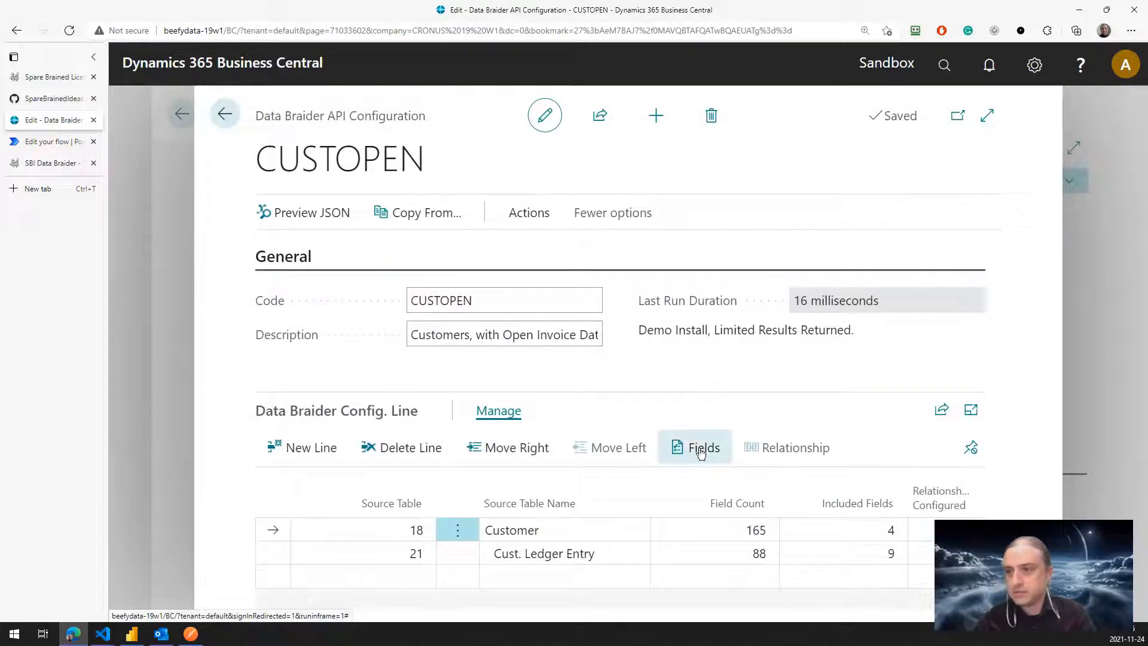
{"action": "left_click", "coordinate": [701, 452]}
{"action": "scroll", "coordinate": [617, 407], "scroll_direction": "down", "scroll_amount": 4}
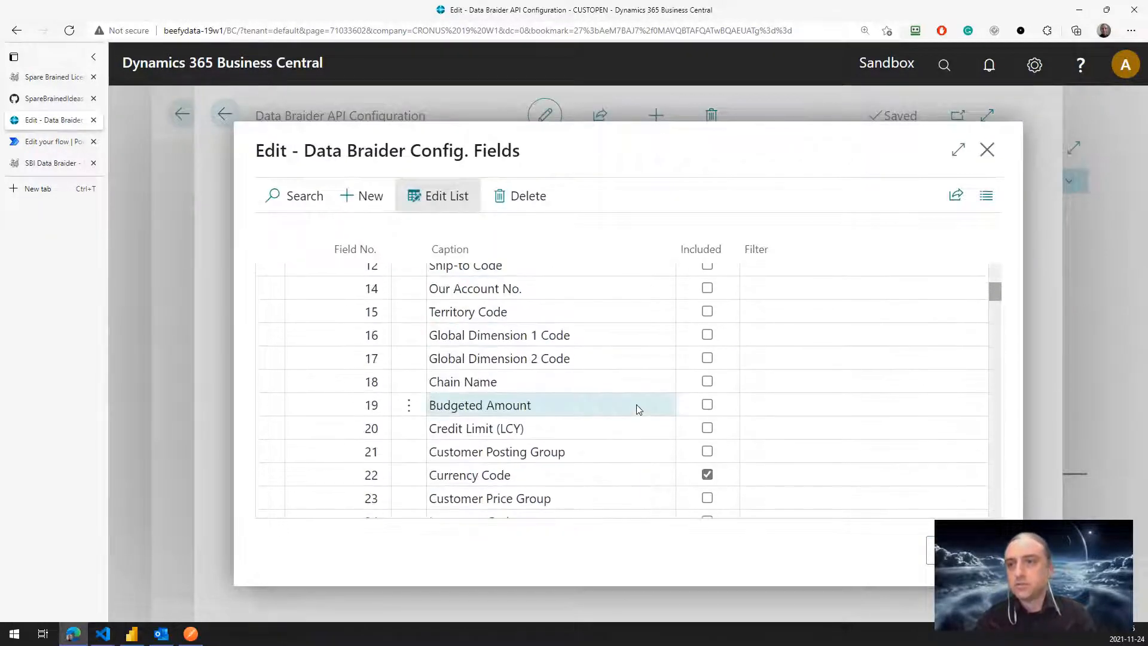
{"action": "scroll", "coordinate": [634, 413], "scroll_direction": "down", "scroll_amount": 6}
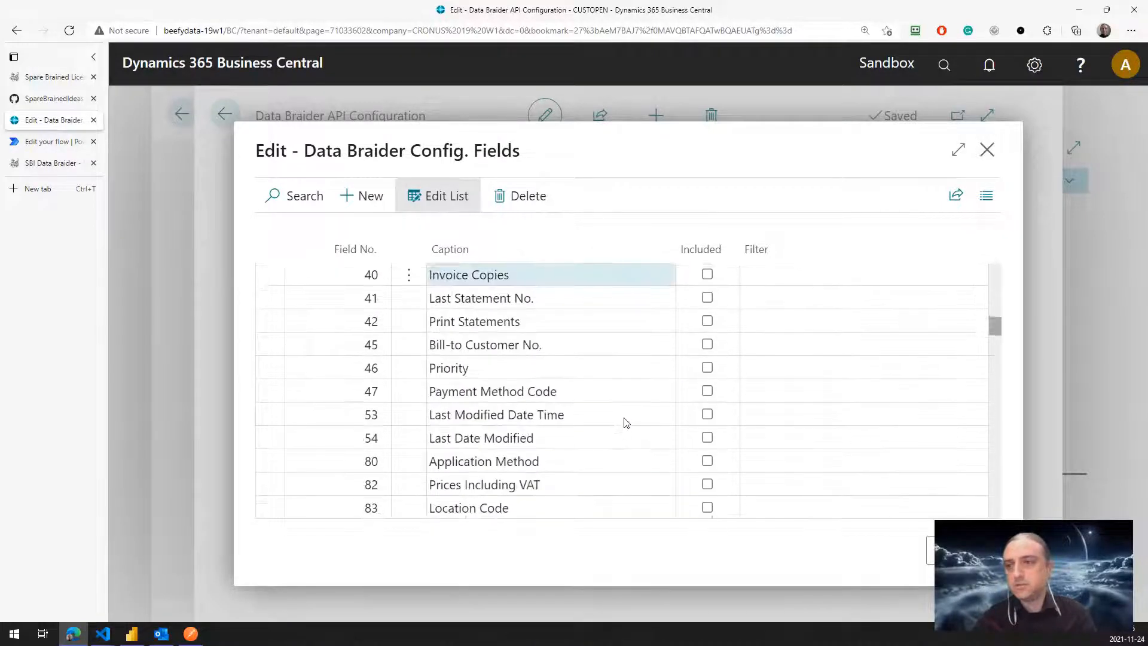
{"action": "scroll", "coordinate": [626, 423], "scroll_direction": "down", "scroll_amount": 4}
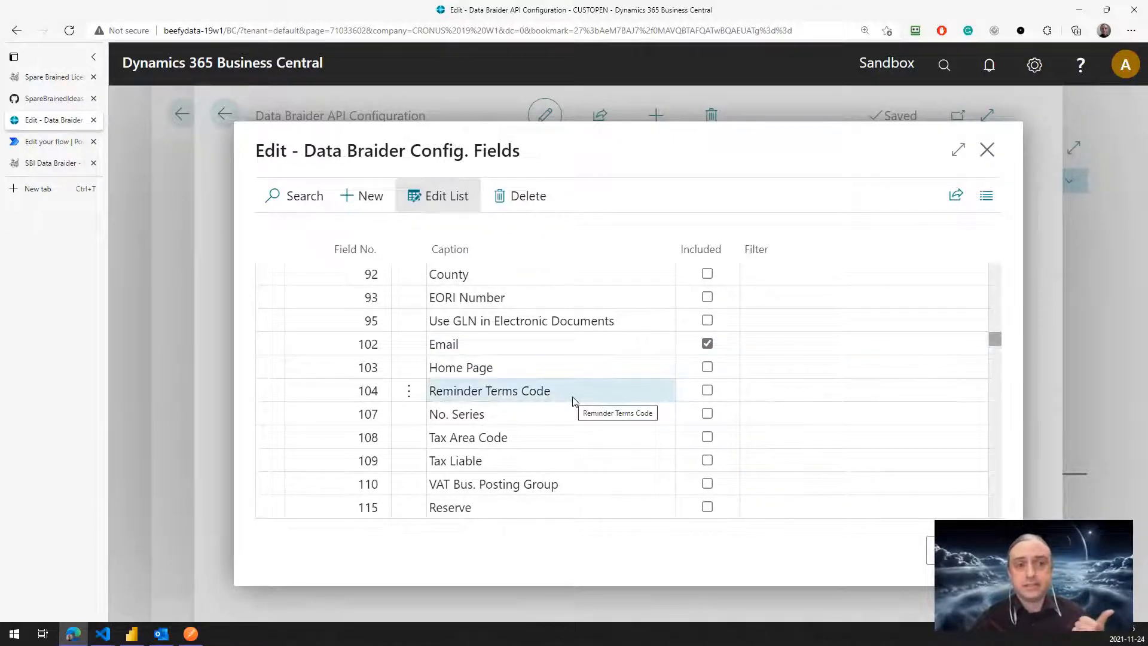
{"action": "scroll", "coordinate": [572, 400], "scroll_direction": "down", "scroll_amount": 10}
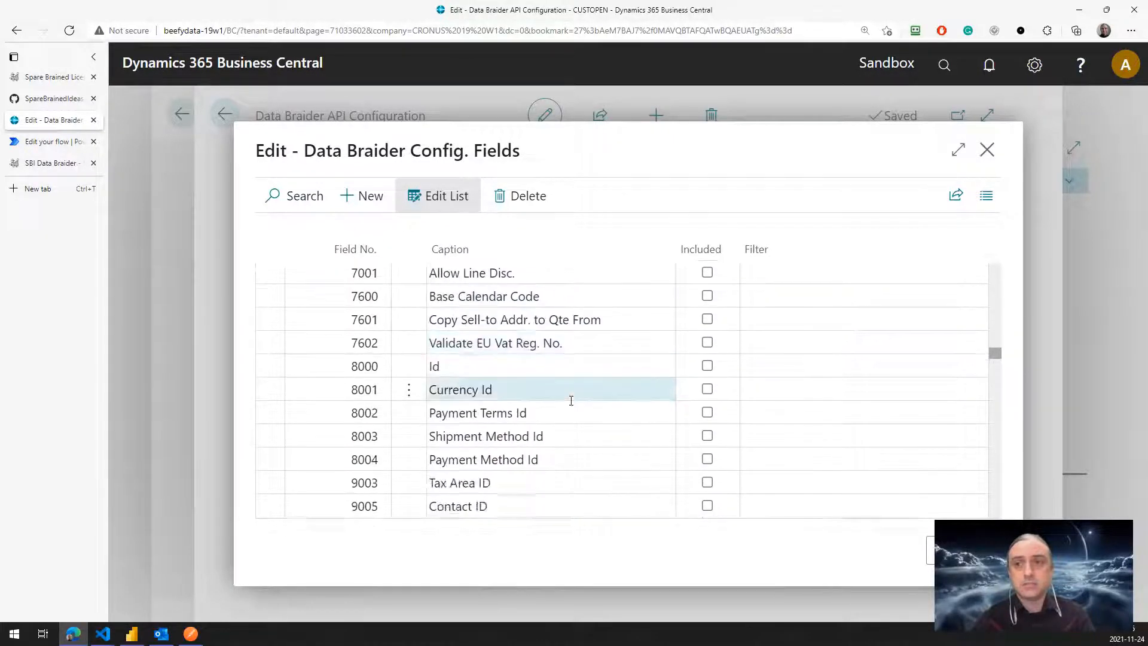
{"action": "scroll", "coordinate": [571, 400], "scroll_direction": "down", "scroll_amount": 8}
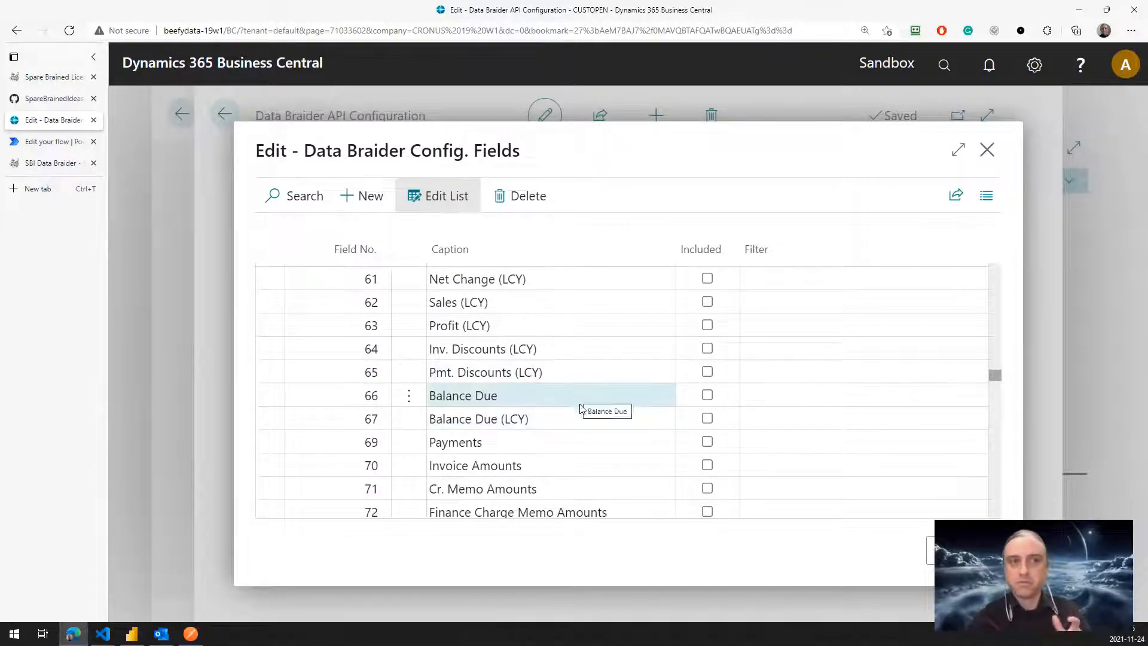
{"action": "scroll", "coordinate": [593, 408], "scroll_direction": "down", "scroll_amount": 10}
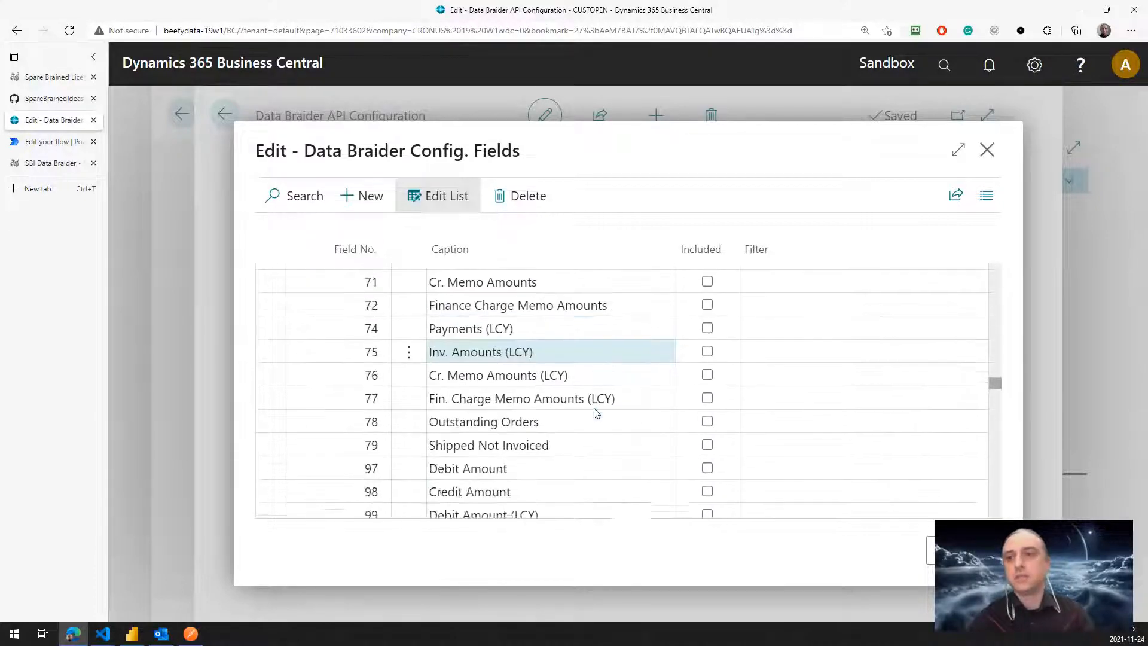
{"action": "scroll", "coordinate": [594, 412], "scroll_direction": "down", "scroll_amount": 2}
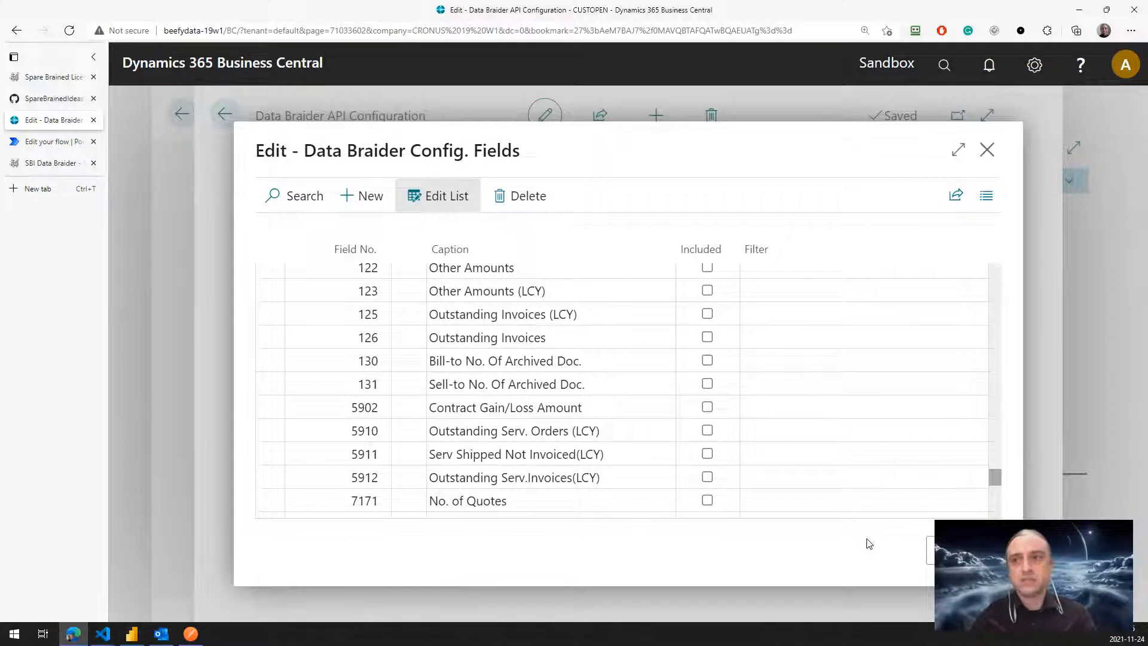
{"action": "left_click", "coordinate": [931, 550]}
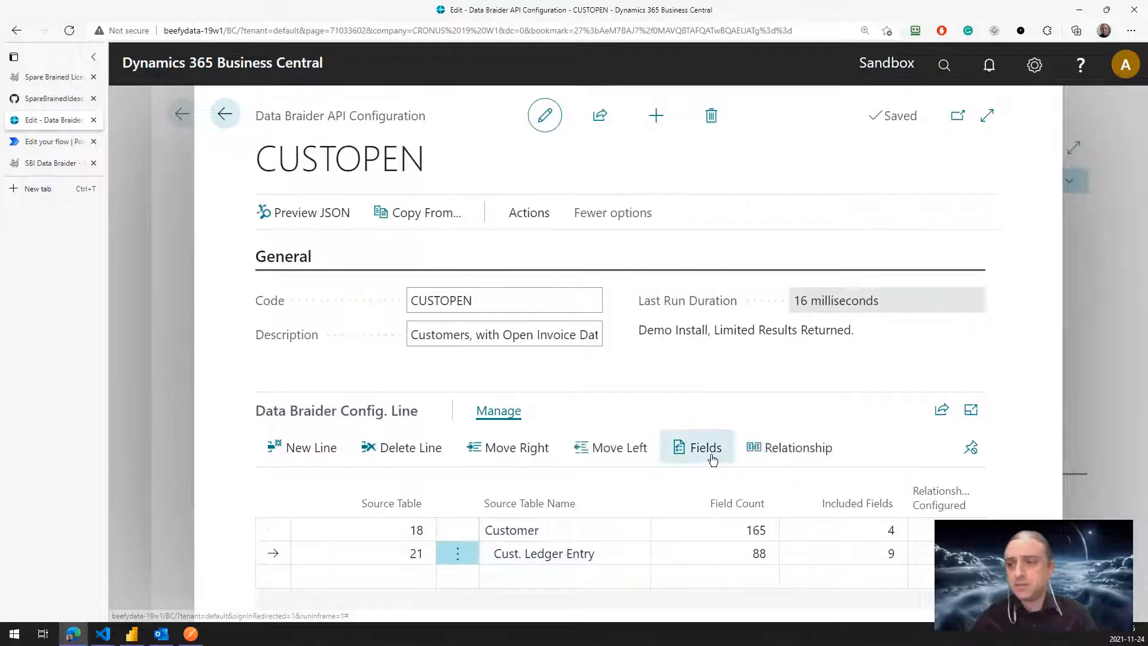
Check the included fields and filters of the Cust. Ledger Entry source table, then close the list.
{"action": "left_click", "coordinate": [693, 451]}
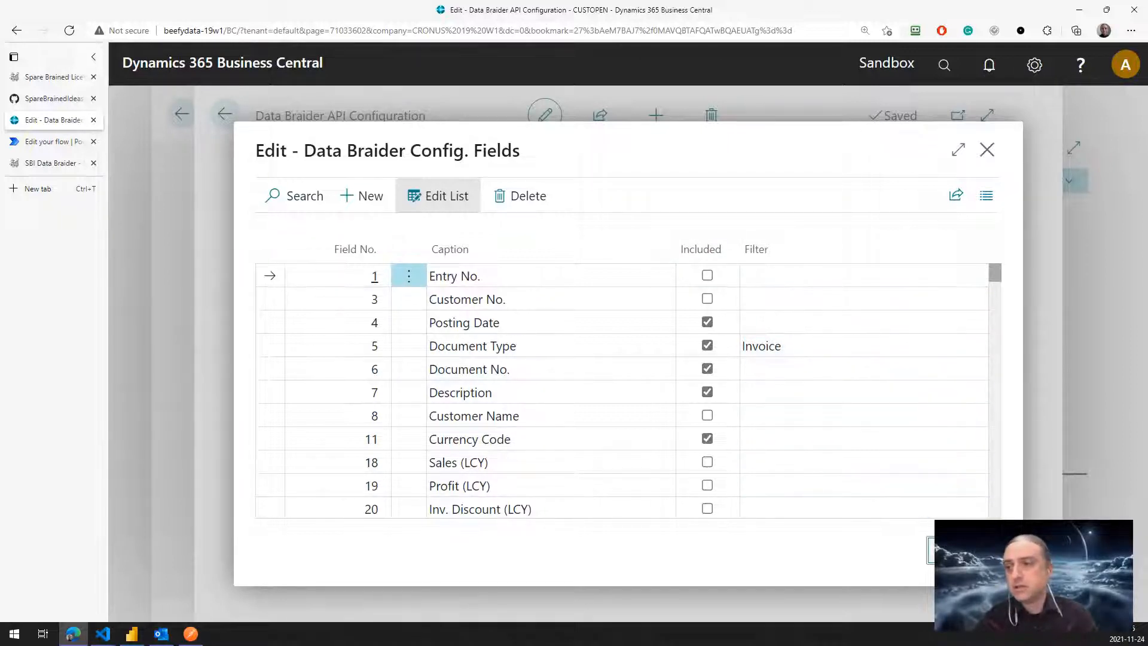
{"action": "left_click", "coordinate": [931, 550]}
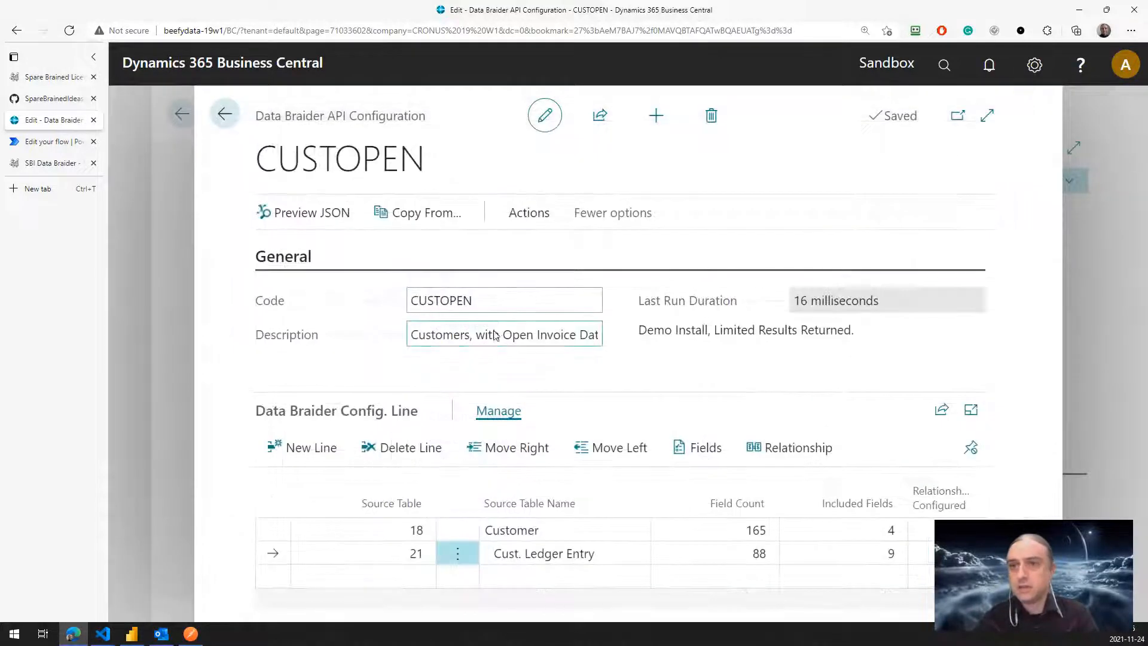
Preview the configuration's JSON and examine the table number, table name, primary key and system ID of customer 20000.
{"action": "left_click", "coordinate": [313, 224]}
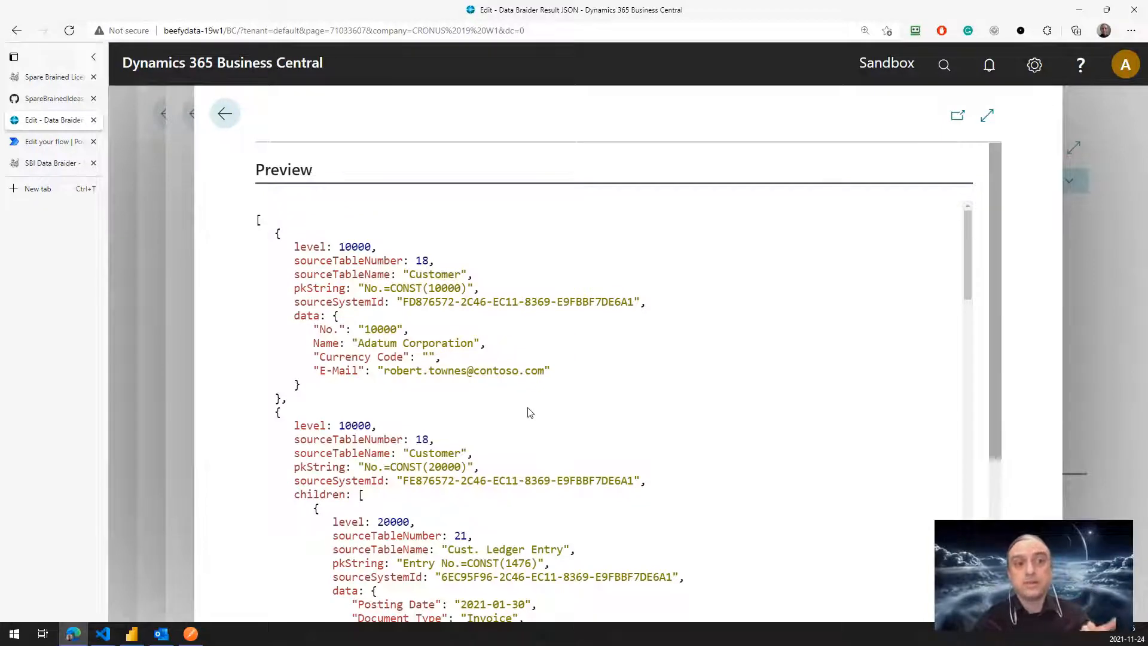
{"action": "scroll", "coordinate": [528, 412], "scroll_direction": "down", "scroll_amount": 2}
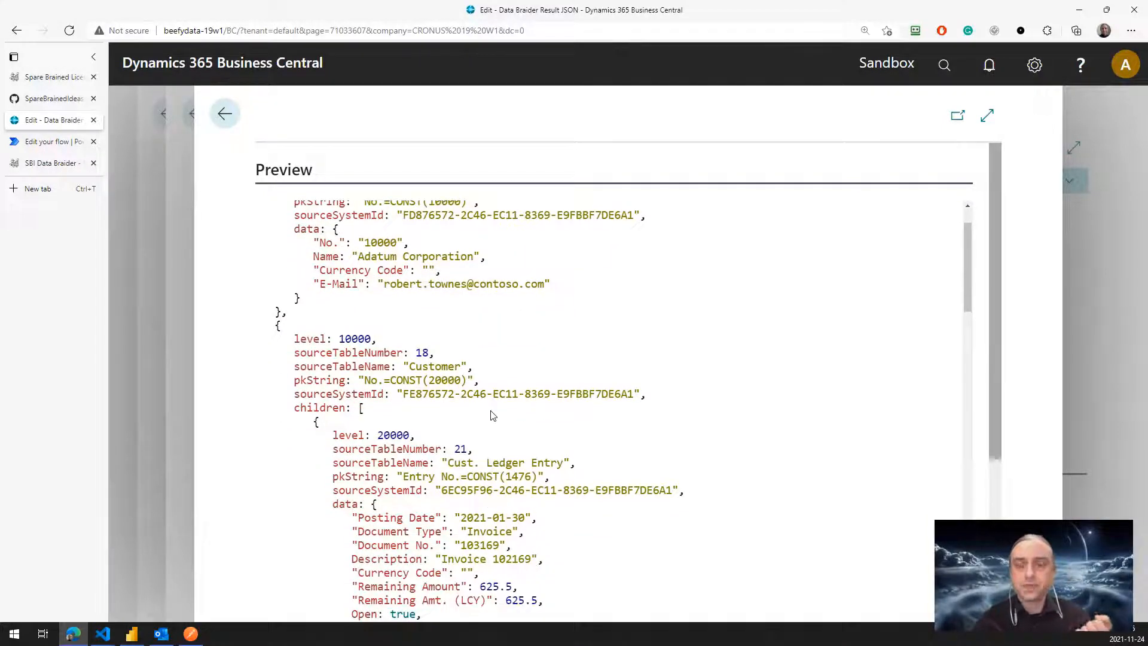
{"action": "scroll", "coordinate": [493, 415], "scroll_direction": "up", "scroll_amount": 2}
{"action": "scroll", "coordinate": [494, 415], "scroll_direction": "down", "scroll_amount": 2}
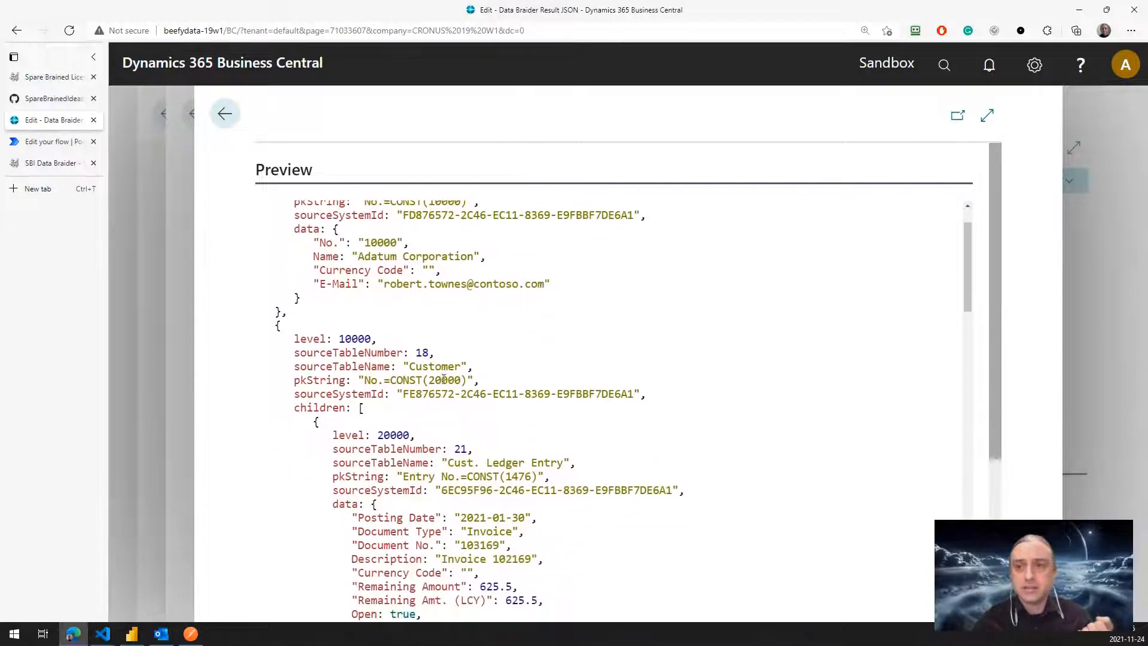
{"action": "double_click", "coordinate": [443, 382]}
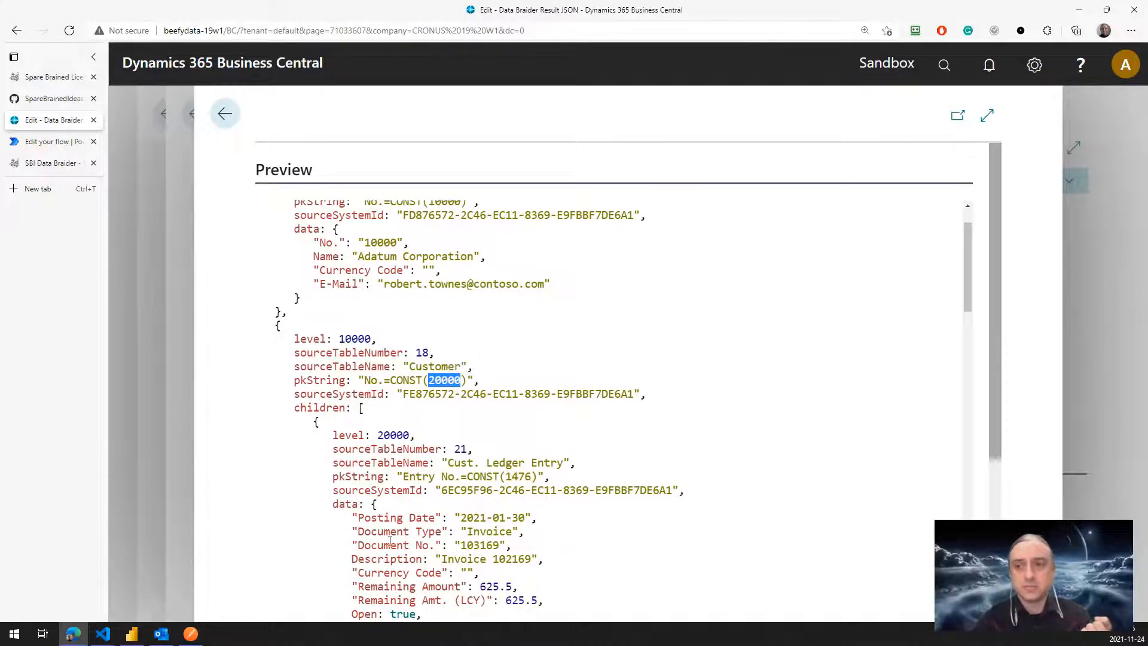
{"action": "scroll", "coordinate": [434, 423], "scroll_direction": "down", "scroll_amount": 2}
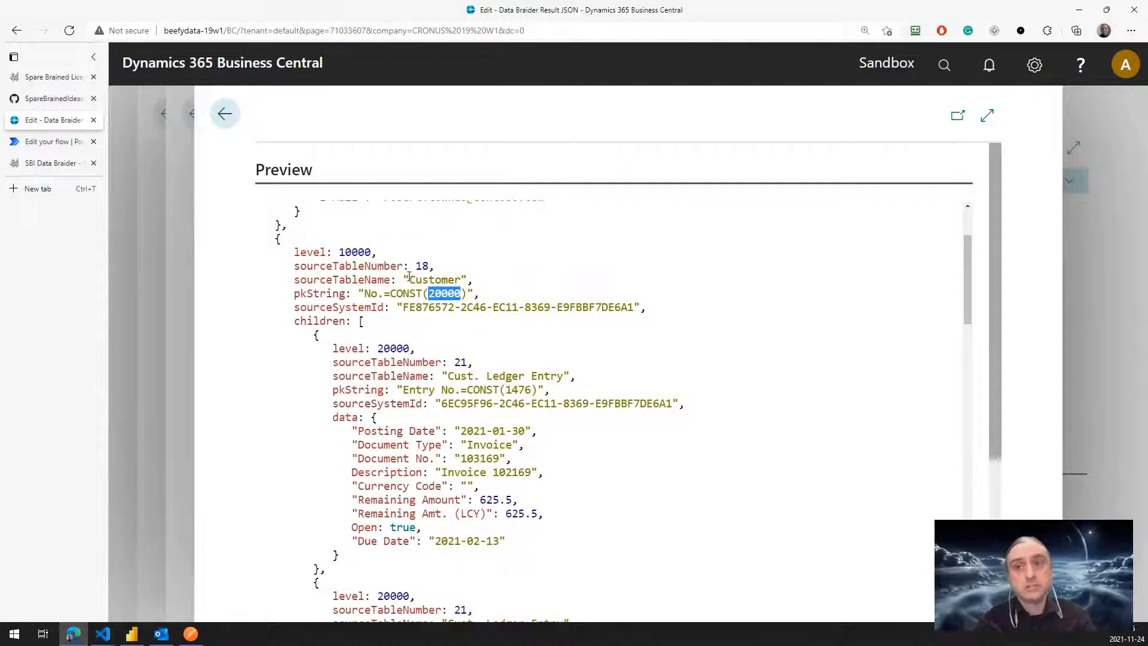
{"action": "double_click", "coordinate": [422, 265]}
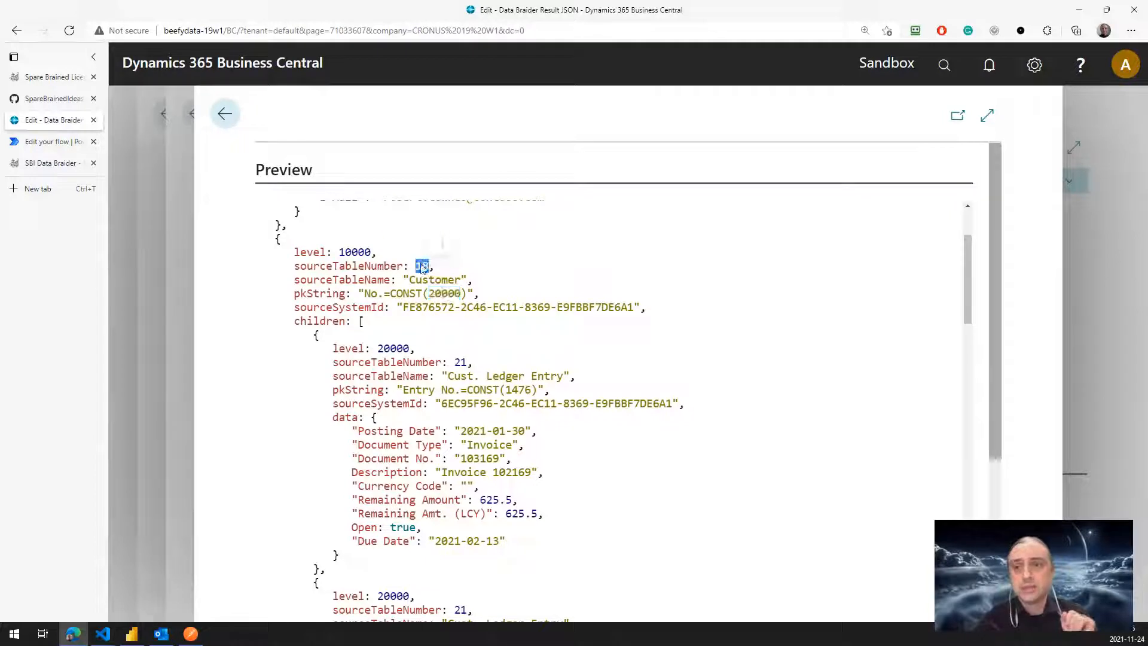
{"action": "double_click", "coordinate": [443, 294]}
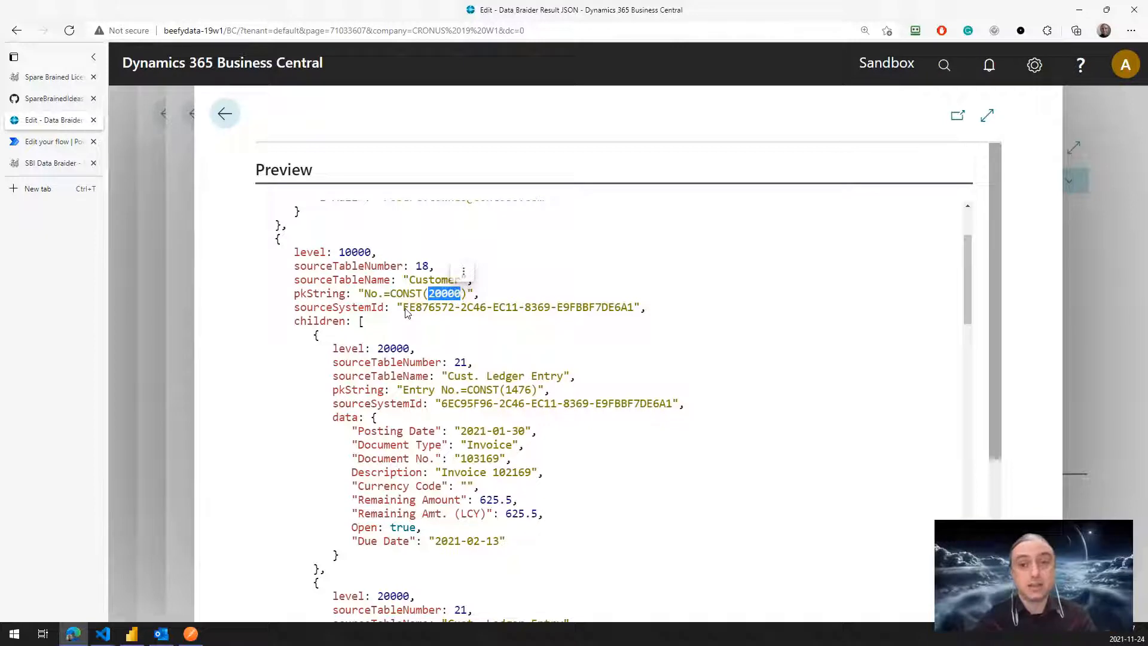
{"action": "left_click_drag", "start_coordinate": [403, 307], "coordinate": [634, 307]}
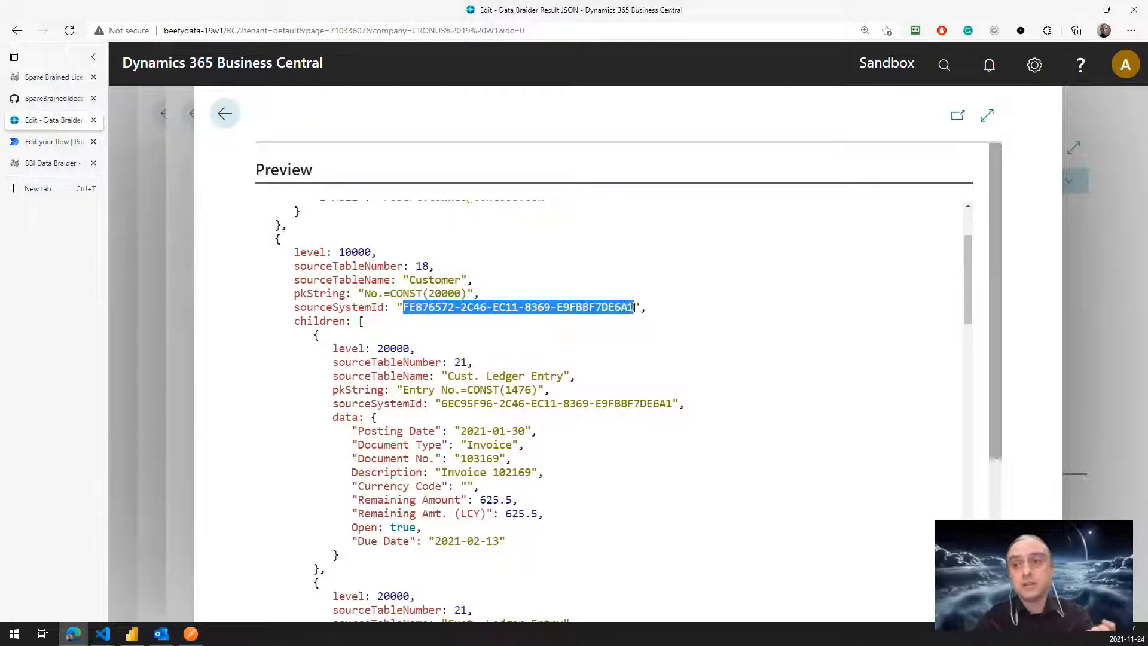
{"action": "double_click", "coordinate": [448, 279]}
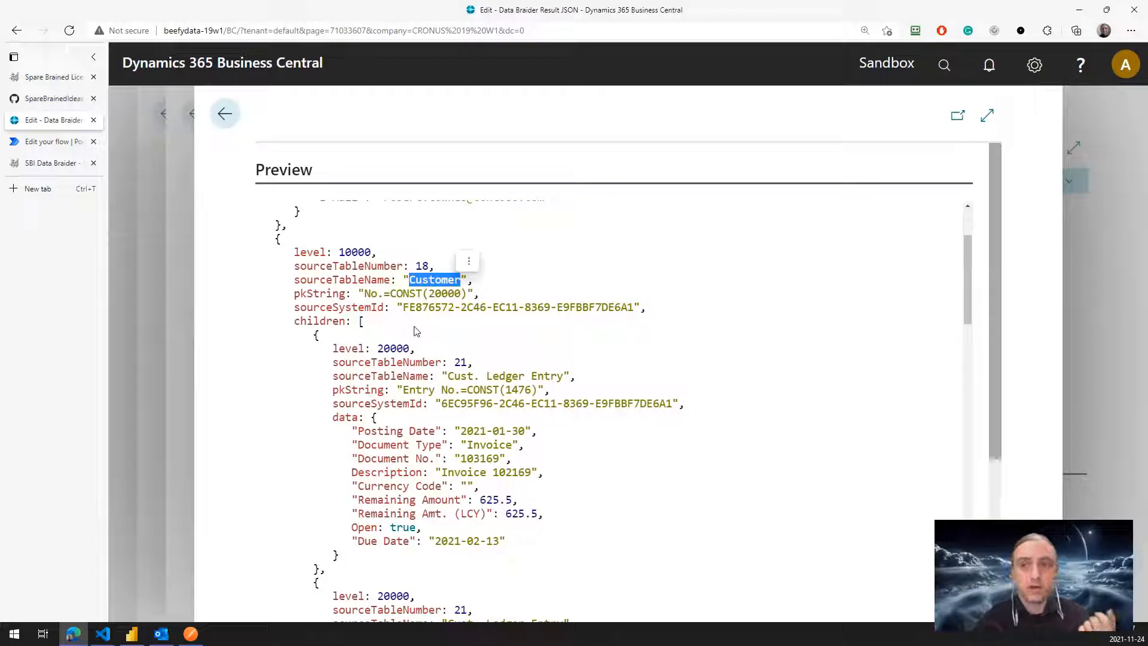
Examine the nested Cust. Ledger Entry records under customer 20000, including the source table number and Posting Date field.
{"action": "scroll", "coordinate": [417, 330], "scroll_direction": "down", "scroll_amount": 2}
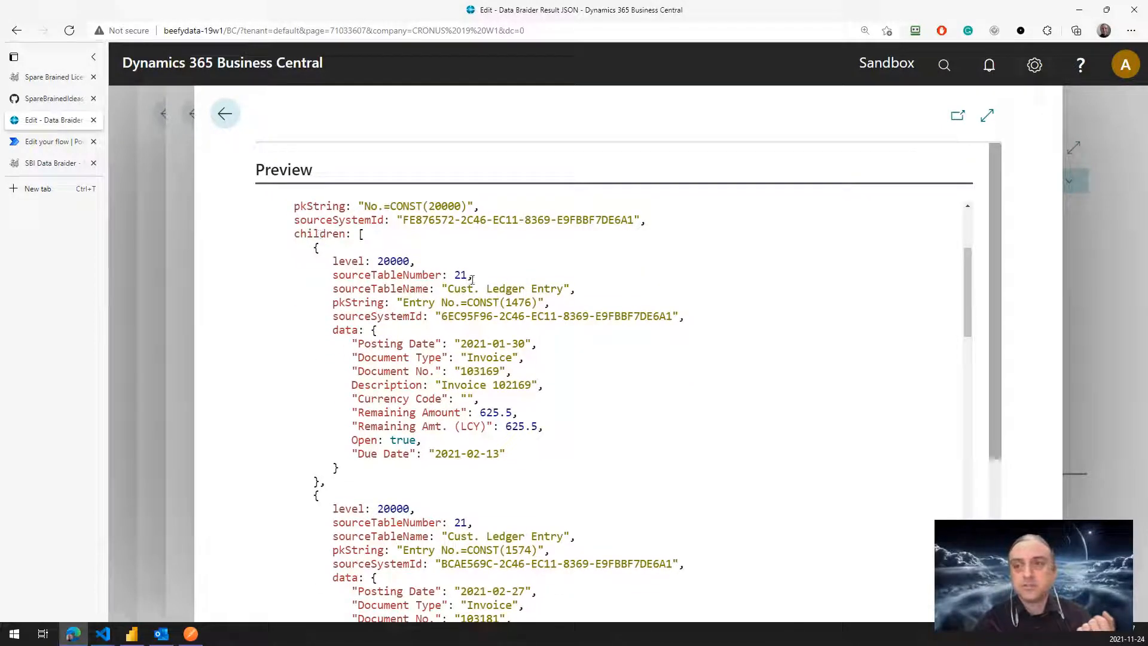
{"action": "double_click", "coordinate": [458, 275]}
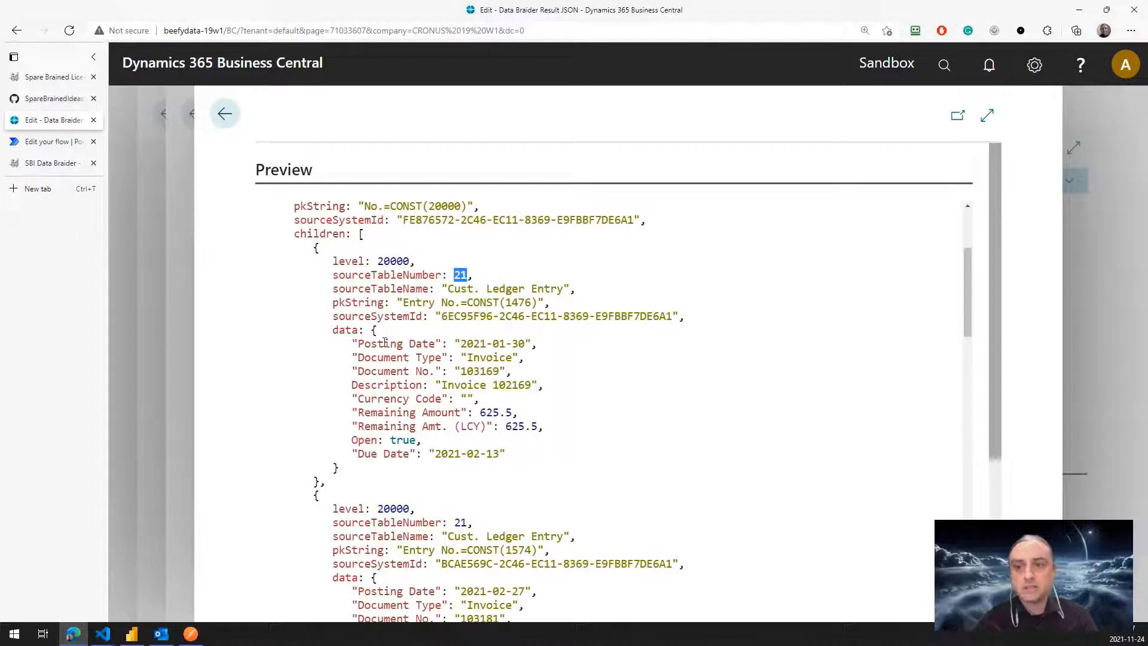
{"action": "left_click_drag", "start_coordinate": [358, 343], "coordinate": [435, 344]}
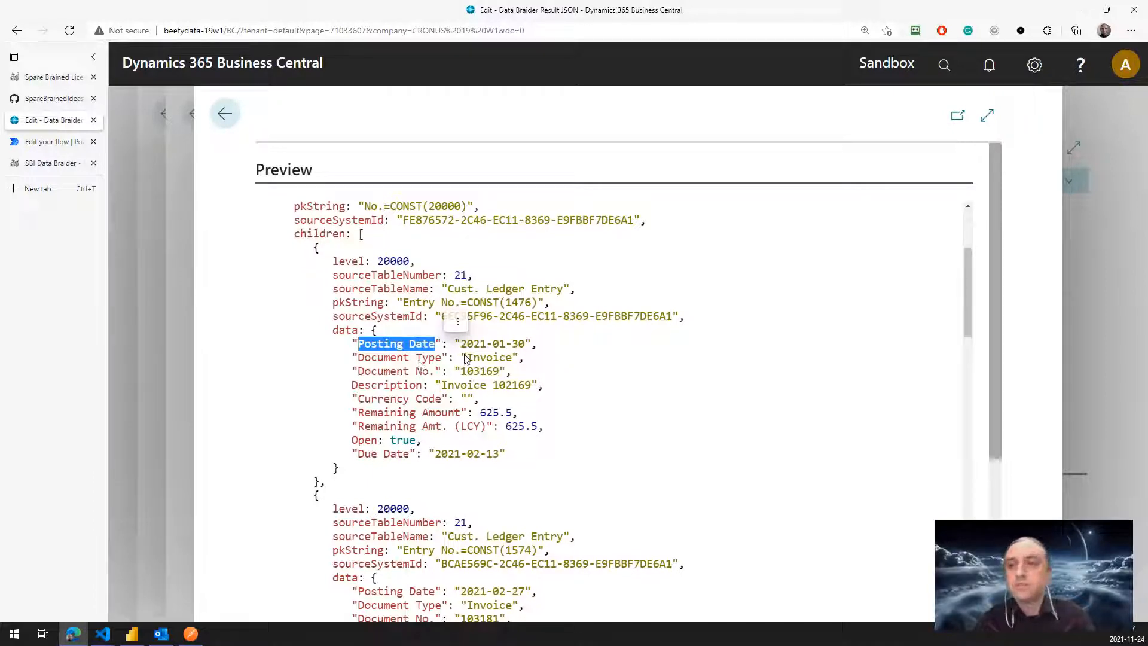
{"action": "left_click", "coordinate": [457, 322]}
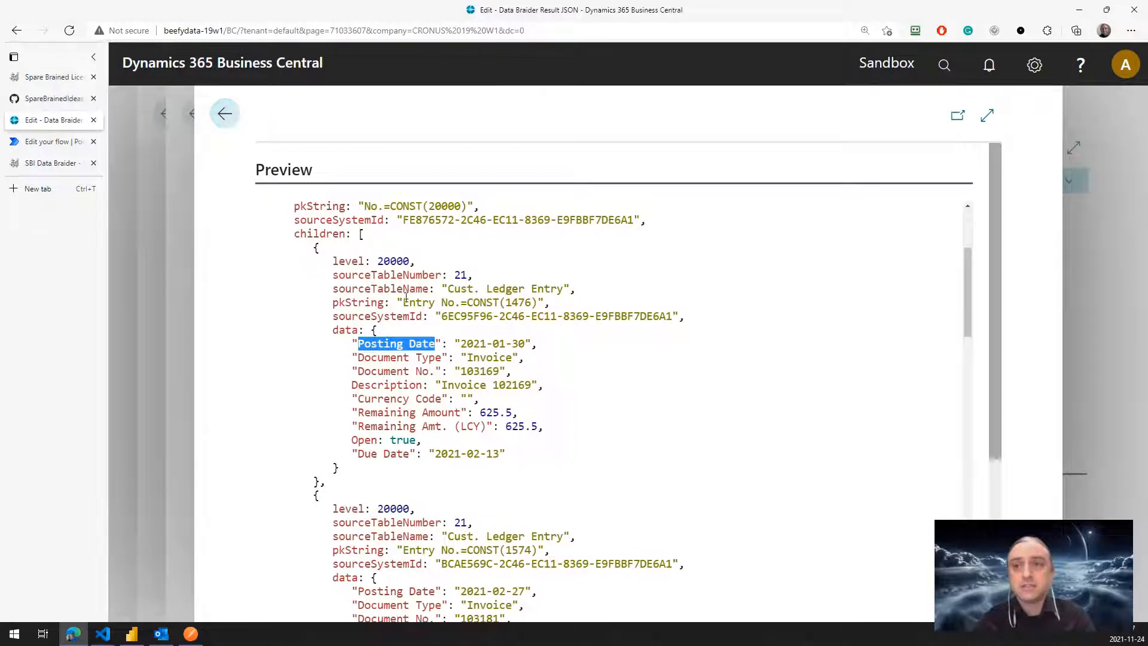
{"action": "scroll", "coordinate": [406, 297], "scroll_direction": "up", "scroll_amount": 3}
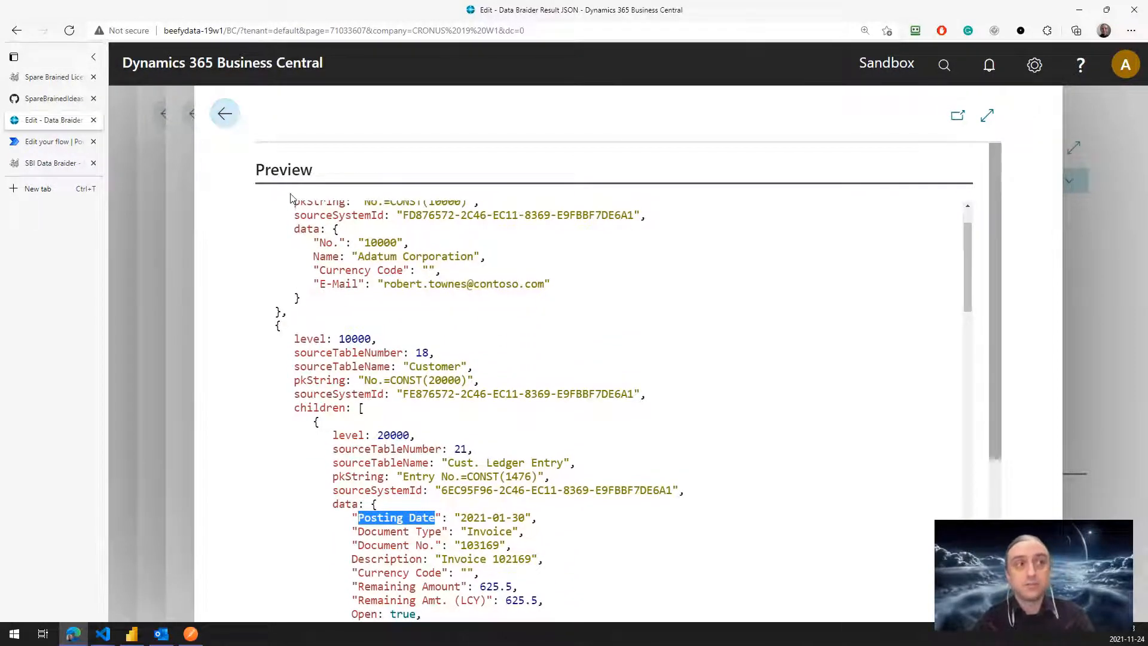
Select the entire JSON preview text, then return to the CUSTOPEN API configuration.
{"action": "left_click", "coordinate": [366, 237]}
{"action": "key", "text": "ctrl+a"}
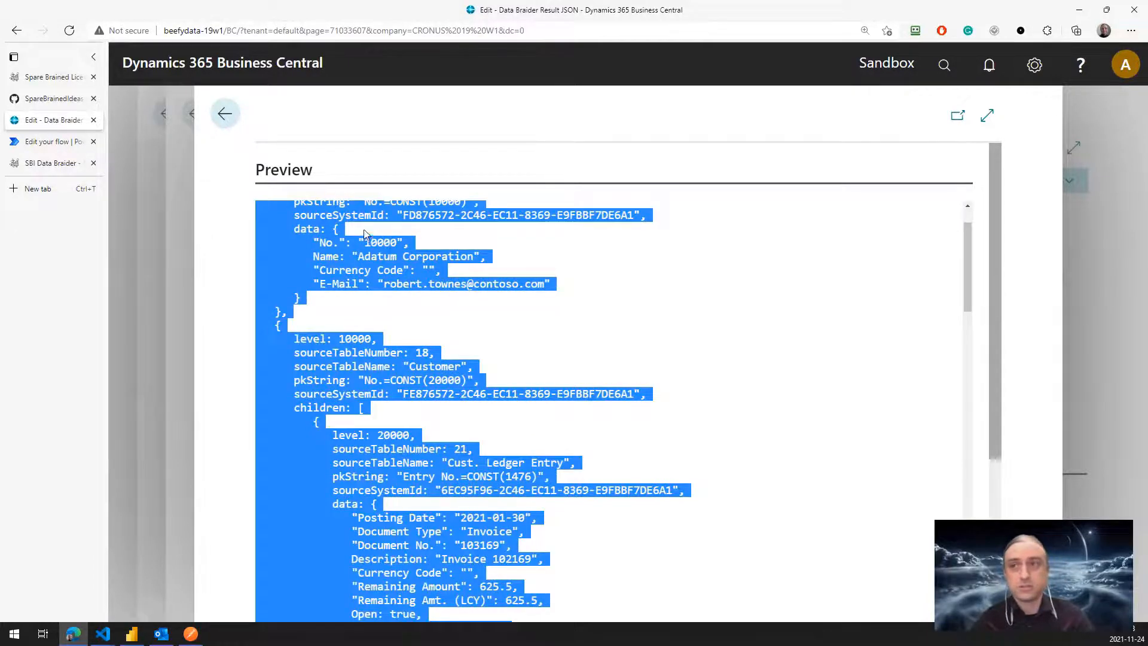
{"action": "right_click", "coordinate": [364, 231]}
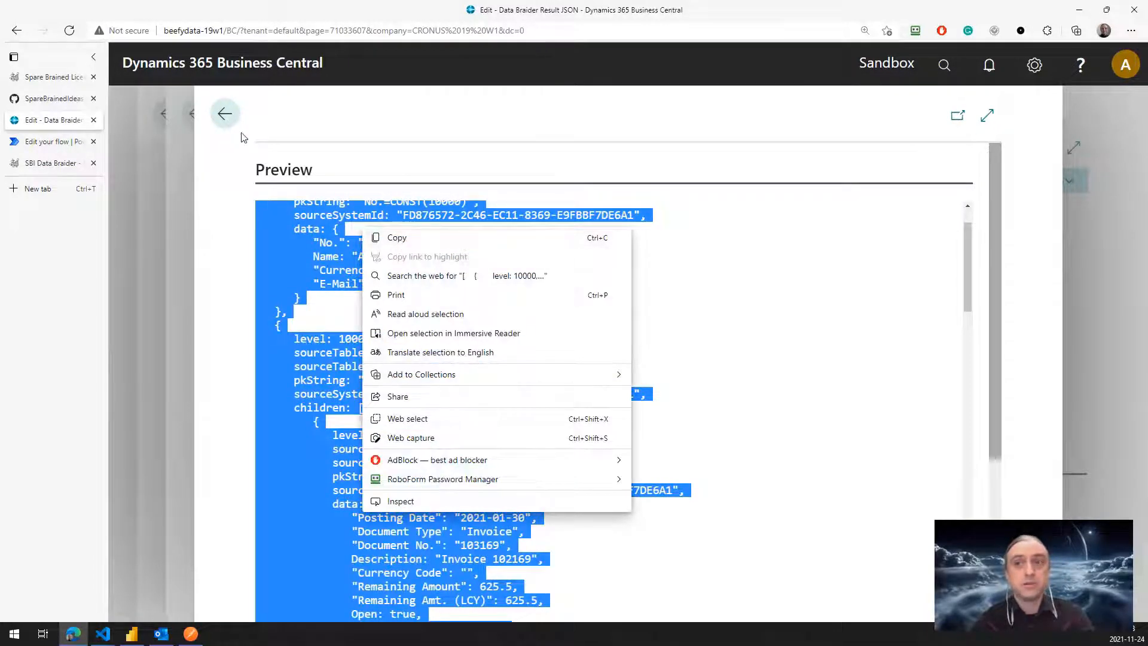
{"action": "left_click", "coordinate": [226, 115]}
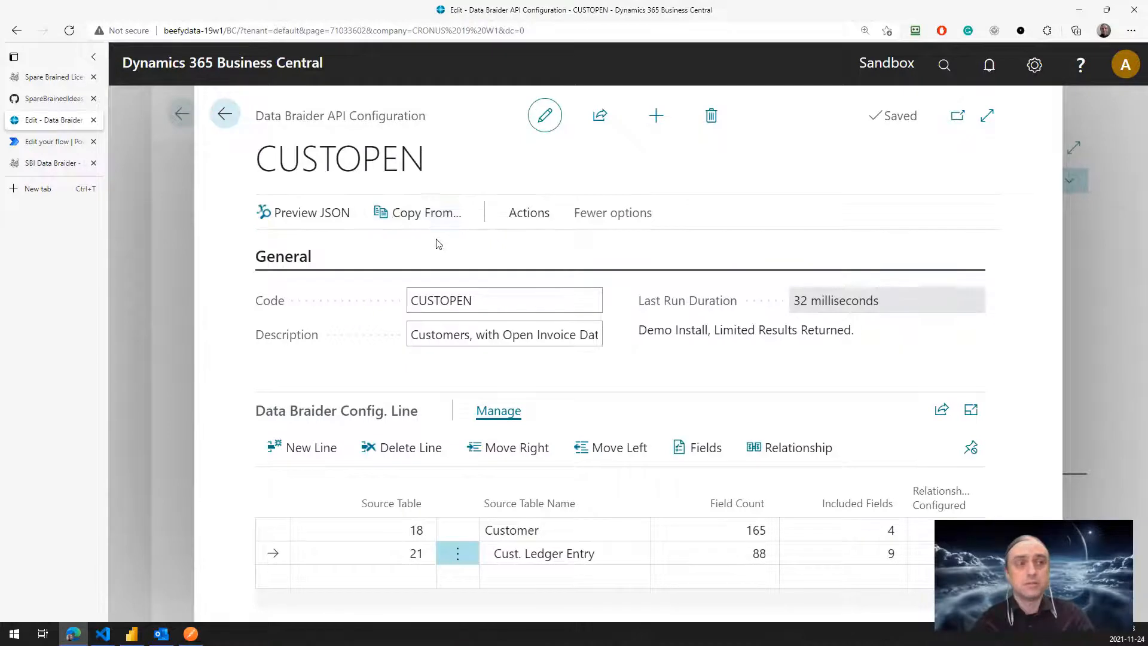
Include the Name 2 field for the Customer source table, then close the field list.
{"action": "left_click", "coordinate": [880, 528]}
{"action": "left_click", "coordinate": [700, 448]}
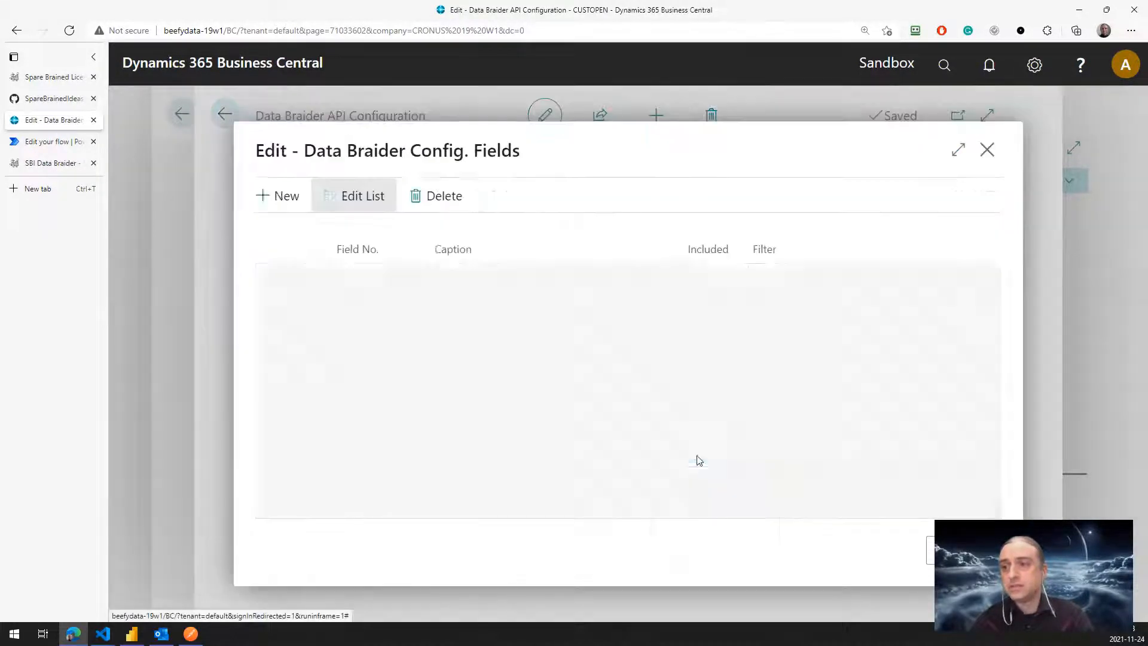
{"action": "left_click", "coordinate": [708, 346]}
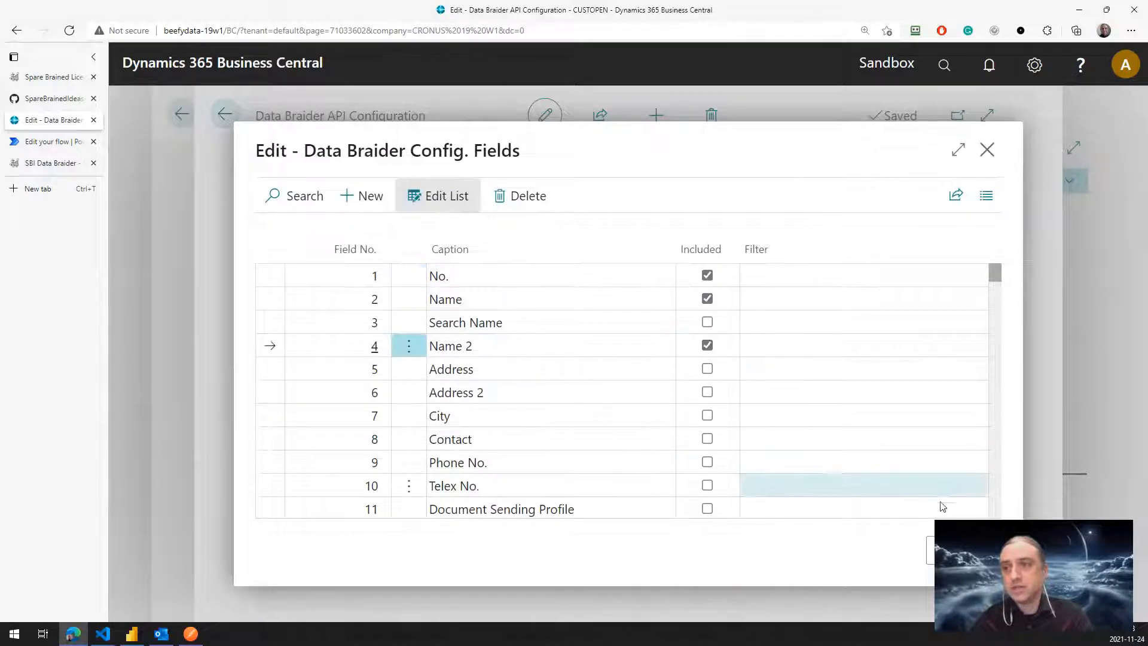
{"action": "left_click", "coordinate": [963, 550]}
Preview the configuration's JSON, check the Name 2 entry in the customer data and the nested ledger entries, then return to the configuration.
{"action": "left_click", "coordinate": [328, 214]}
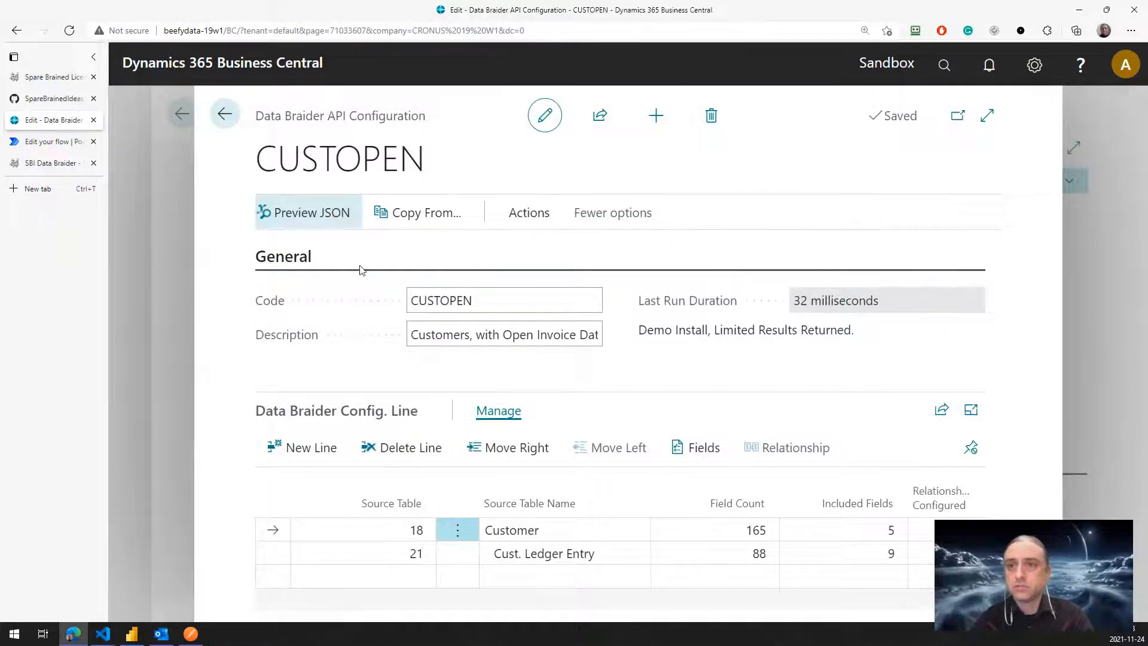
{"action": "scroll", "coordinate": [457, 337], "scroll_direction": "down", "scroll_amount": 2}
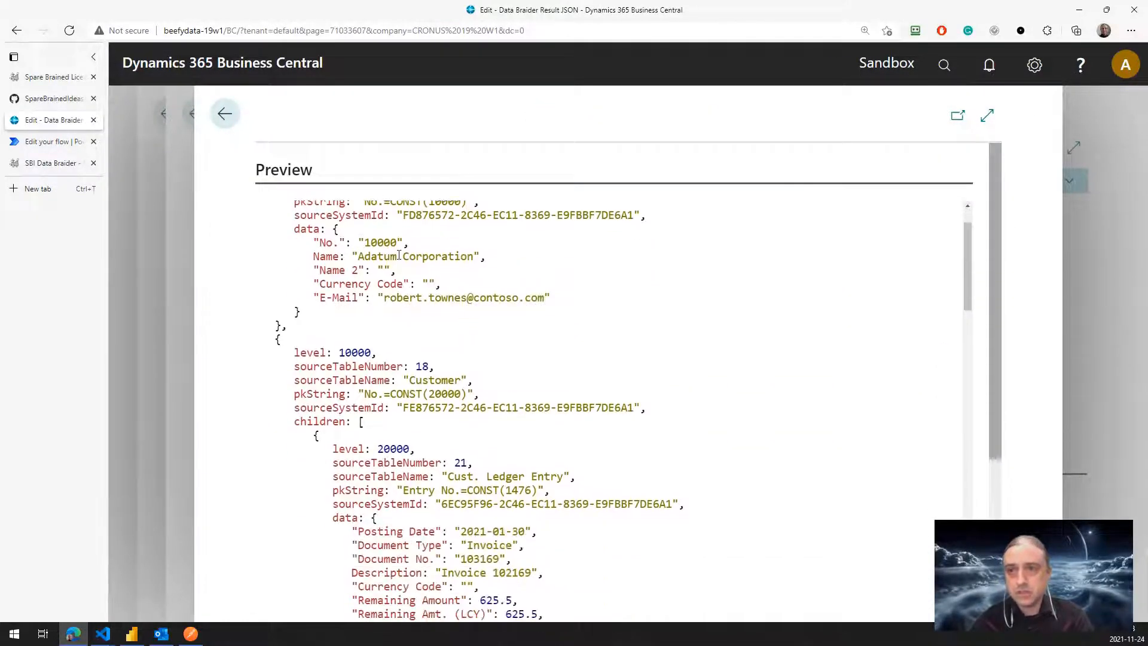
{"action": "double_click", "coordinate": [387, 269]}
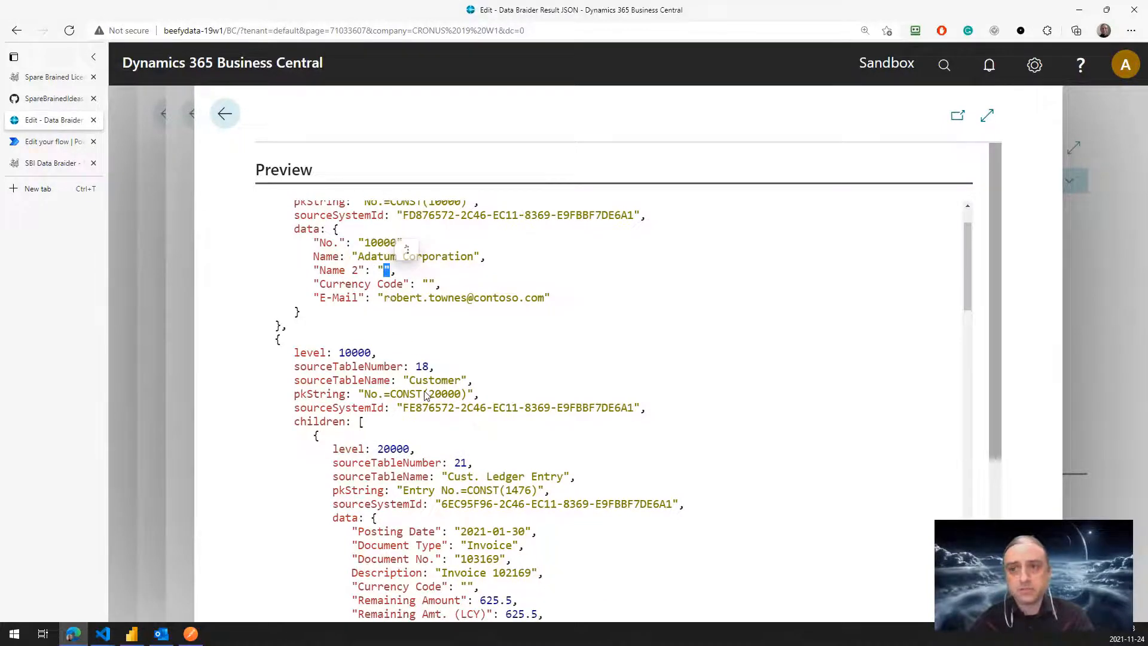
{"action": "scroll", "coordinate": [438, 394], "scroll_direction": "down", "scroll_amount": 6}
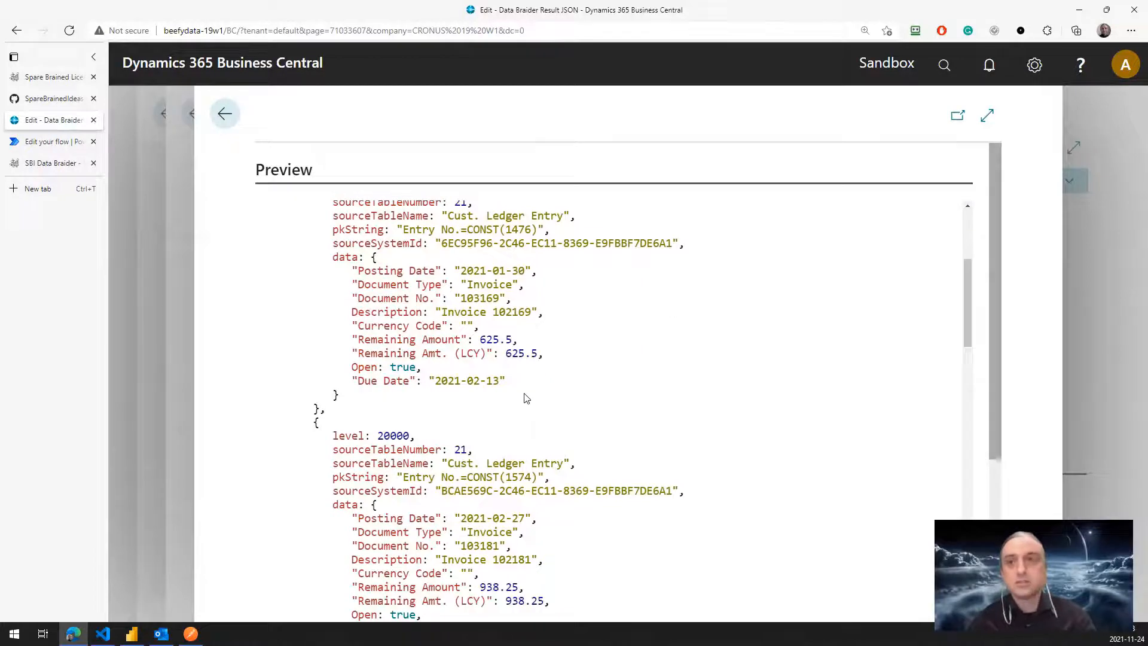
{"action": "left_click", "coordinate": [227, 114]}
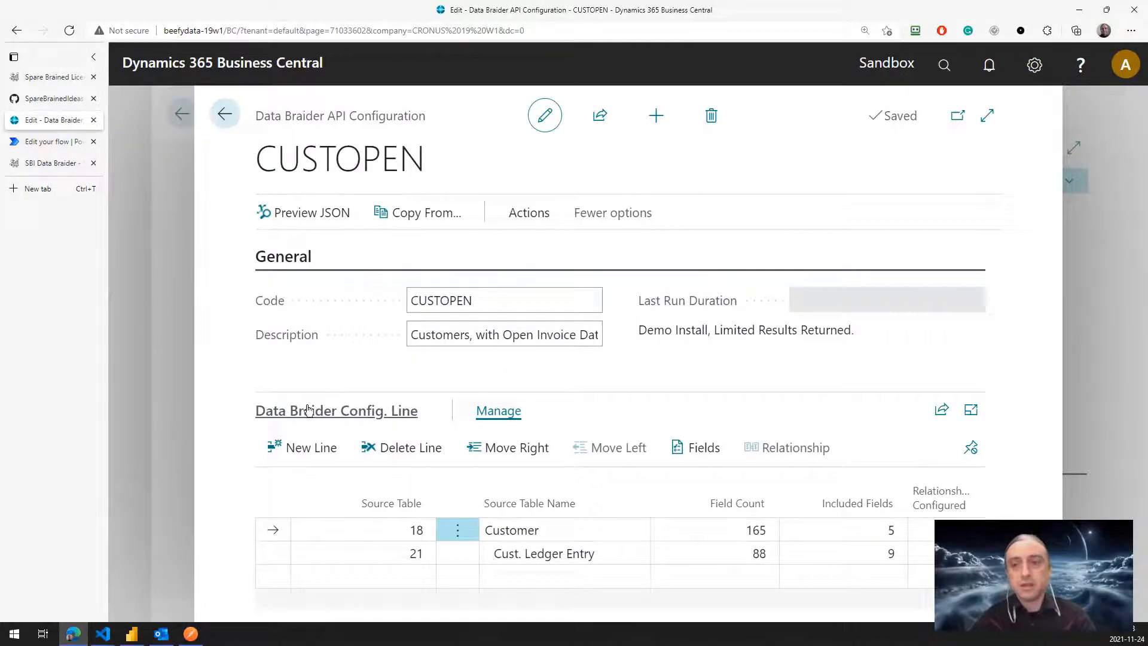
Switch to Postman and send the DataBraider - CUSTOPEN GET request.
{"action": "mouse_move", "coordinate": [192, 632]}
{"action": "left_click", "coordinate": [214, 615]}
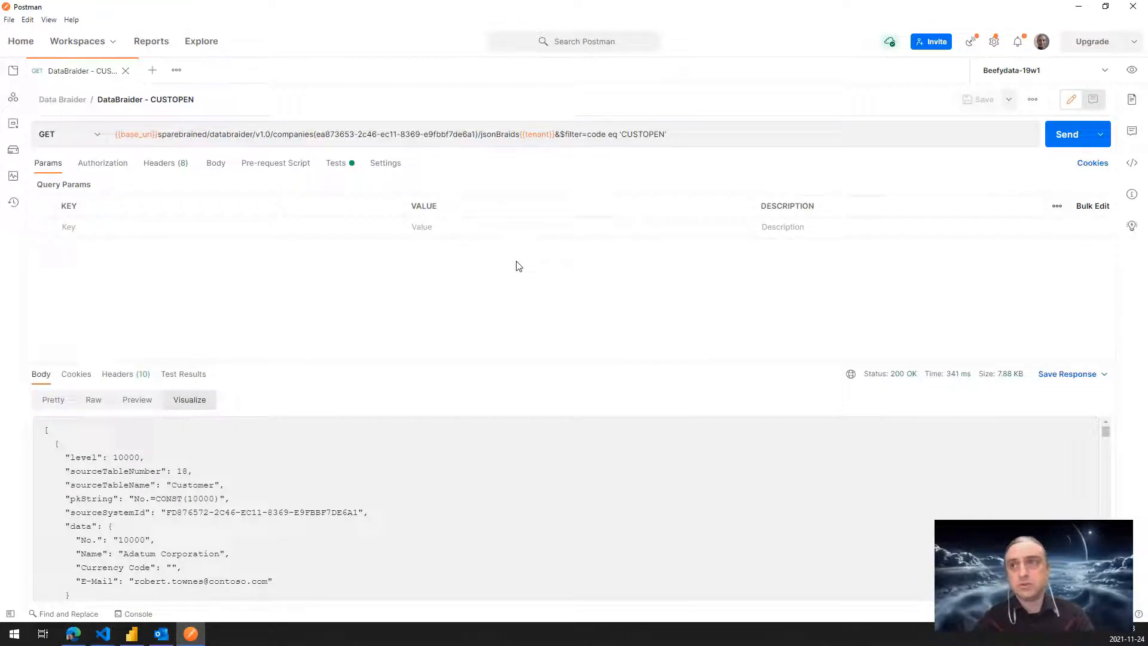
{"action": "left_click", "coordinate": [1063, 135]}
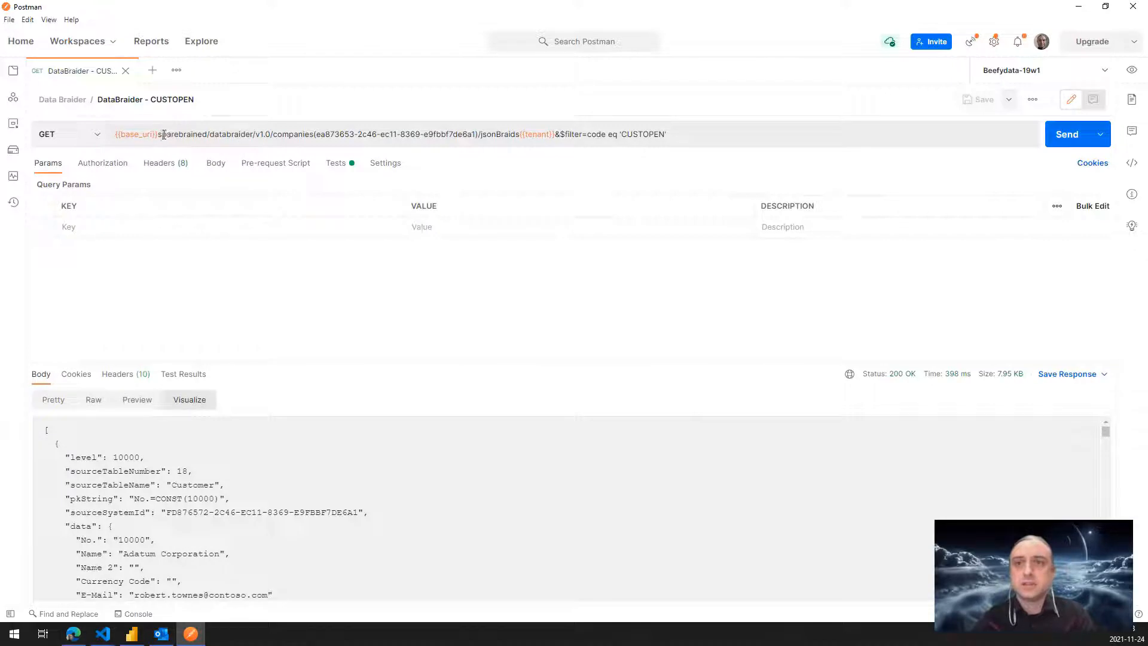
Examine the request URL's sparebrained/databraider/v1.0 path, the jsonBraids endpoint and the CUSTOPEN code filter at a larger display size.
{"action": "left_click_drag", "start_coordinate": [160, 135], "coordinate": [276, 135]}
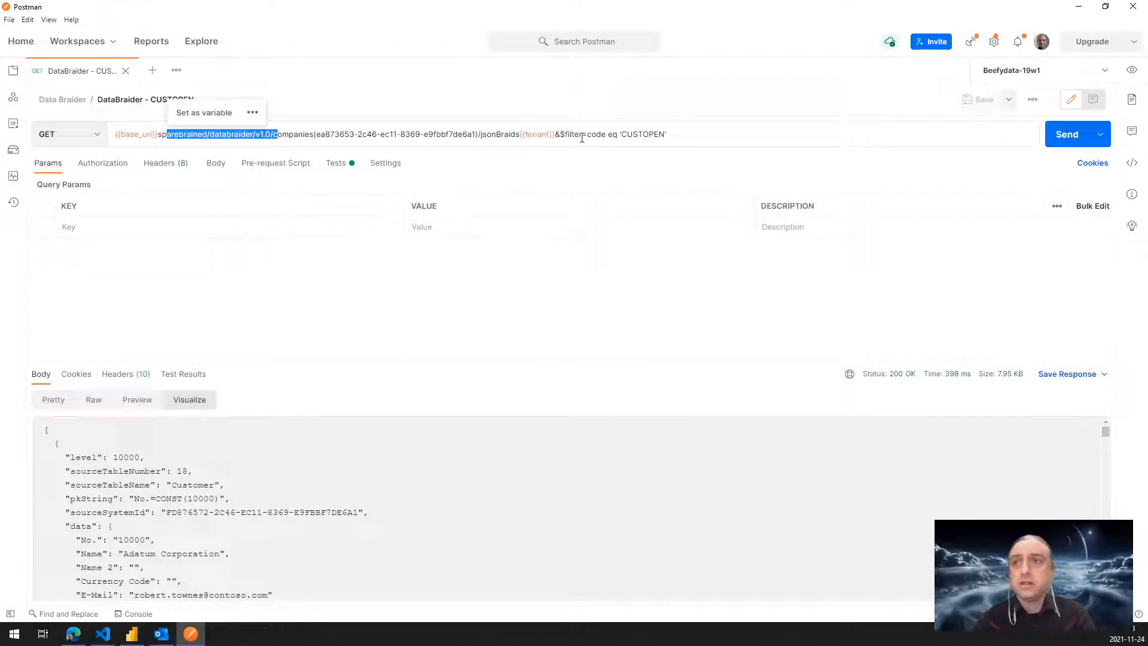
{"action": "double_click", "coordinate": [505, 135]}
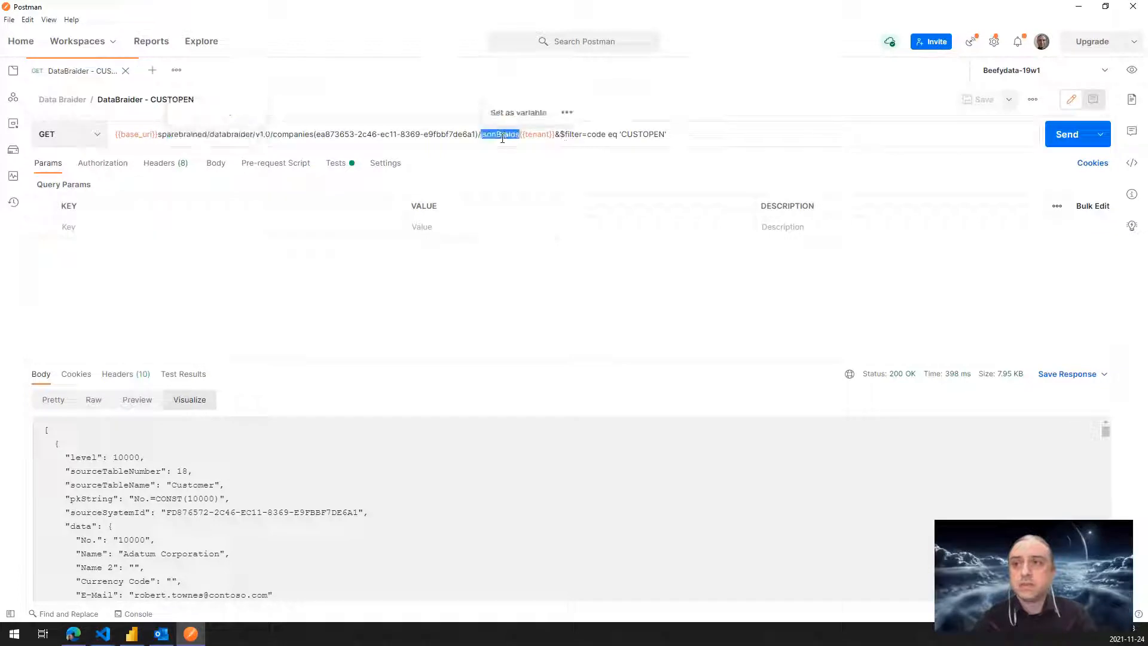
{"action": "left_click", "coordinate": [561, 134]}
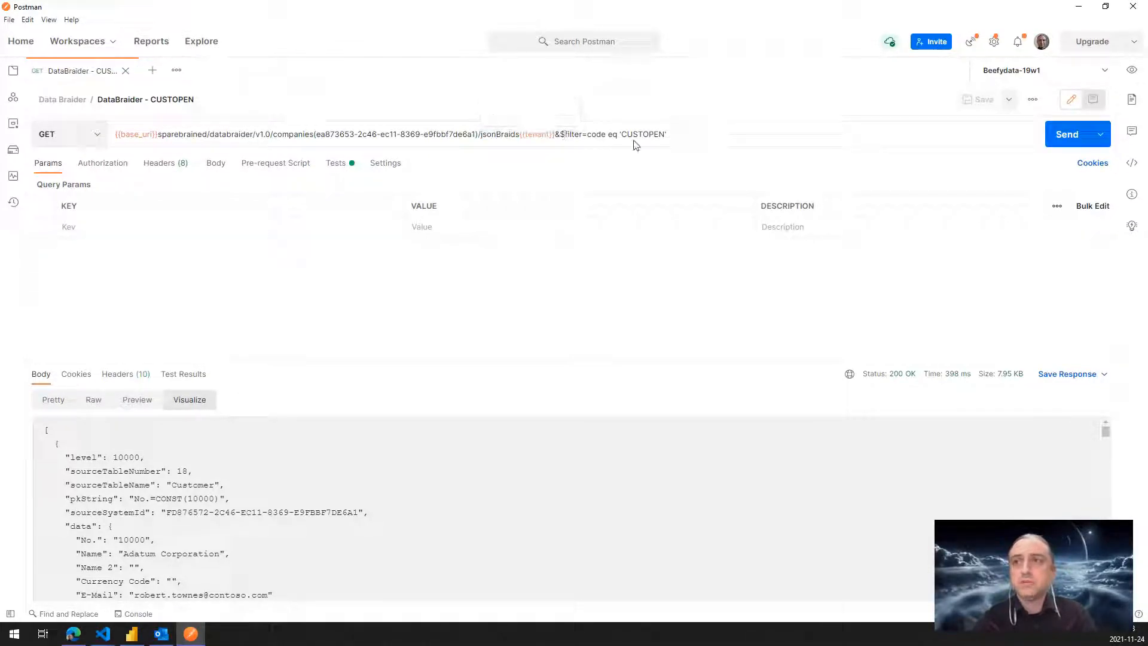
{"action": "left_click_drag", "start_coordinate": [621, 134], "coordinate": [663, 138]}
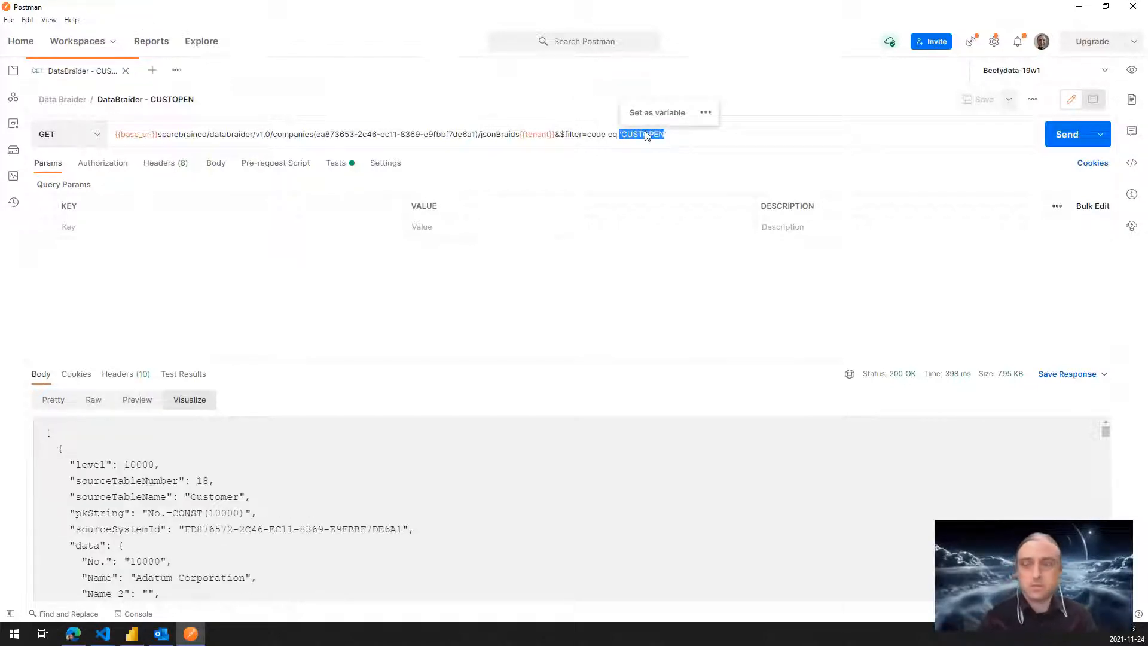
{"action": "key", "text": "ctrl+plus"}
{"action": "key", "text": "ctrl+plus"}
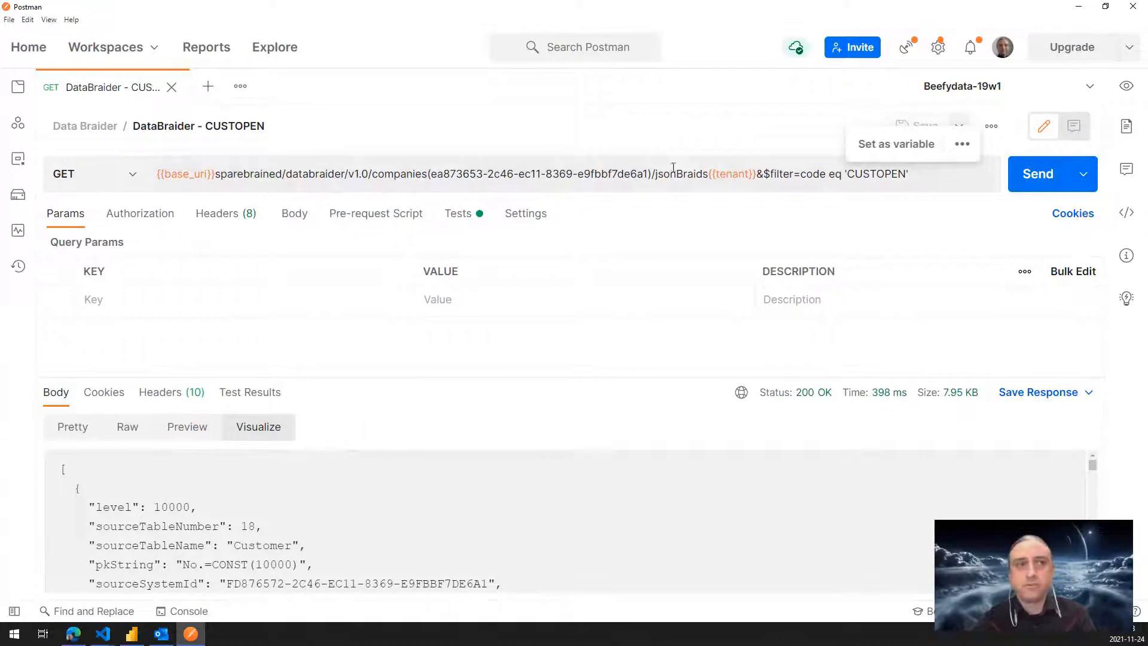
{"action": "double_click", "coordinate": [850, 173]}
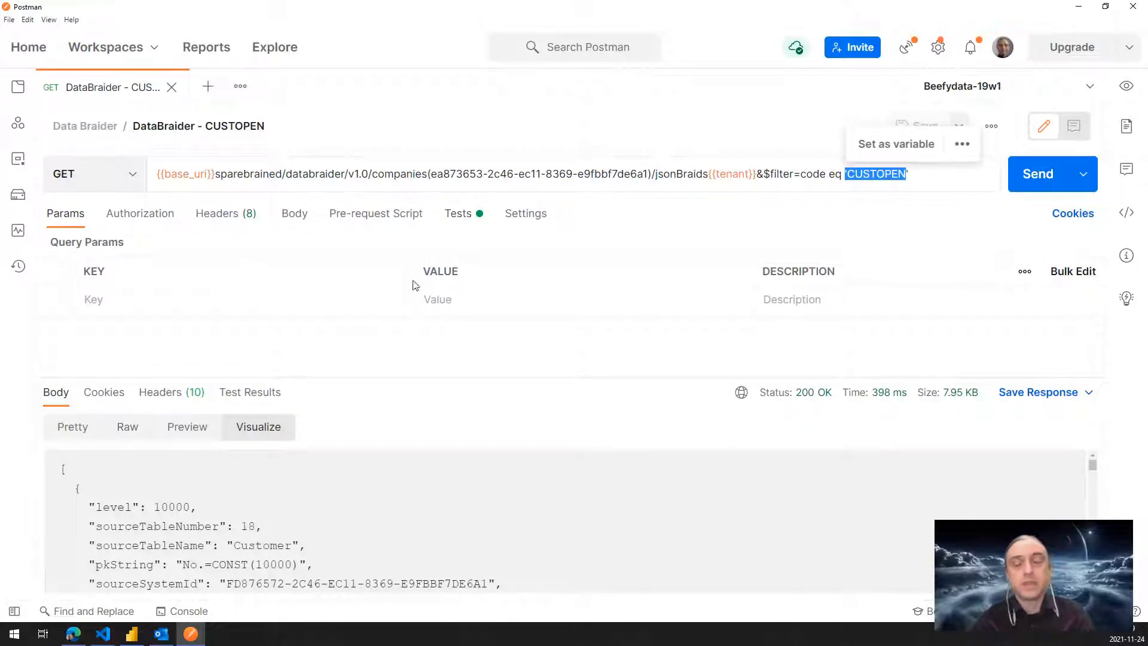
Show the response body as Pretty JSON in an enlarged pane and examine the escaped text in its jsonResult property.
{"action": "left_click", "coordinate": [72, 426]}
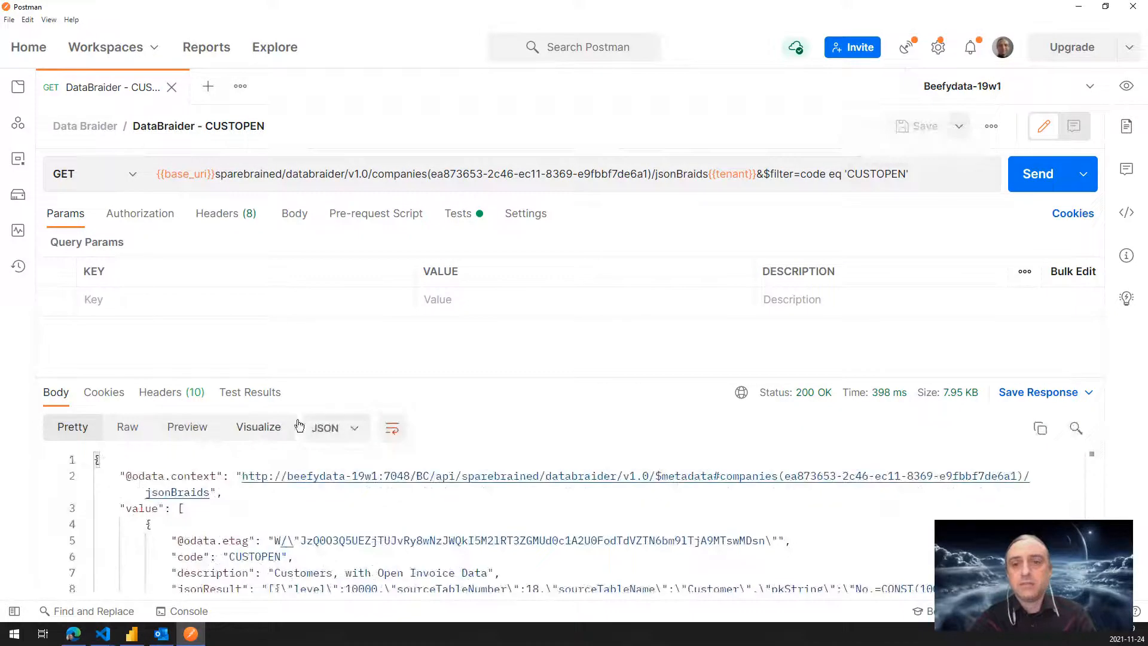
{"action": "left_click_drag", "start_coordinate": [391, 377], "coordinate": [404, 289]}
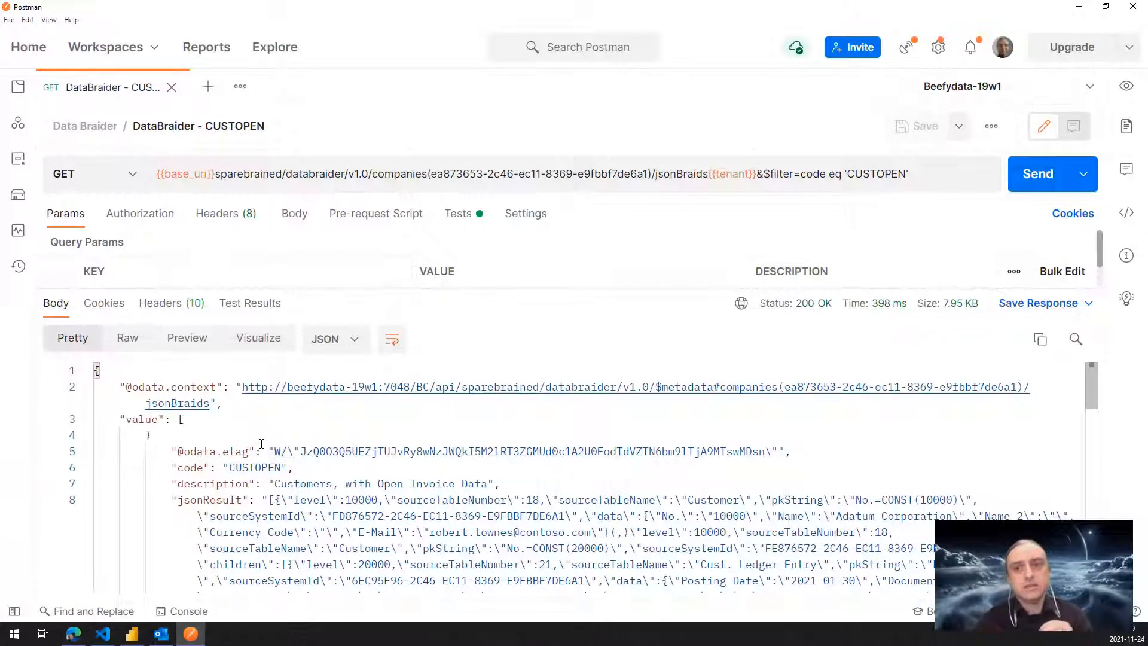
{"action": "double_click", "coordinate": [272, 499]}
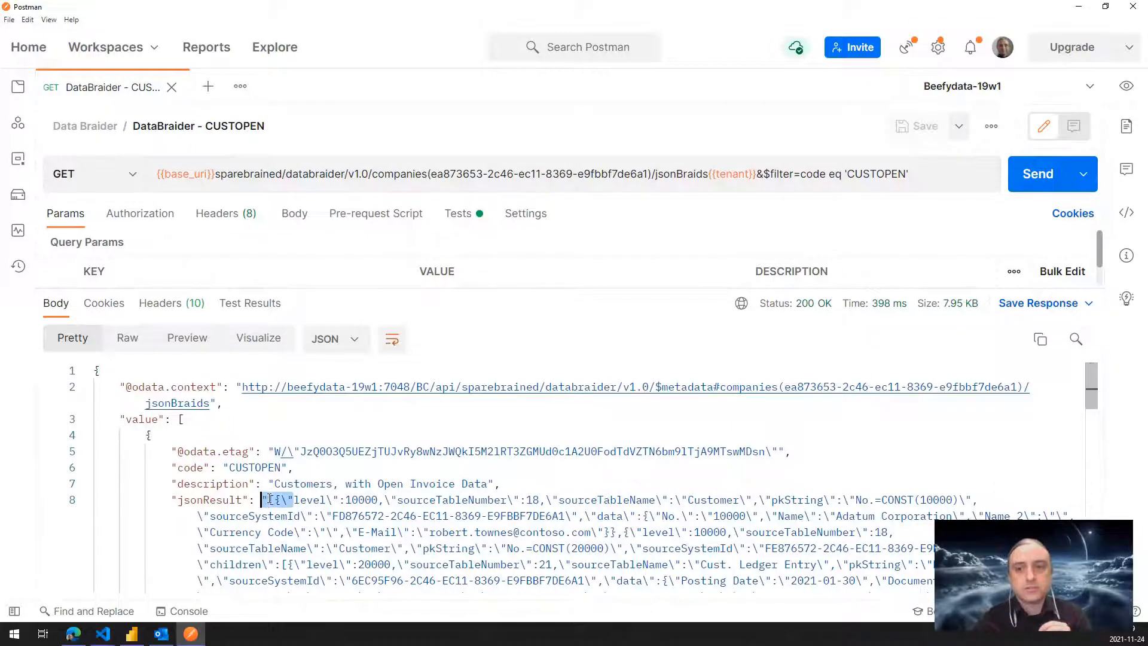
{"action": "scroll", "coordinate": [227, 473], "scroll_direction": "down", "scroll_amount": 3}
{"action": "scroll", "coordinate": [206, 412], "scroll_direction": "up", "scroll_amount": 2}
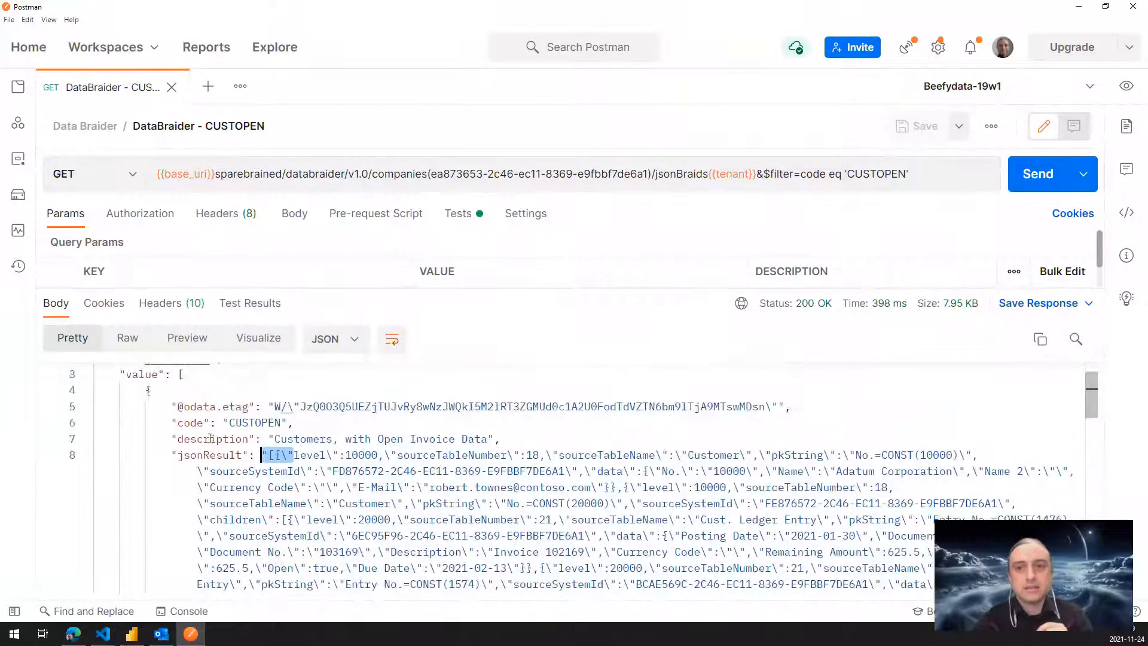
{"action": "double_click", "coordinate": [197, 454]}
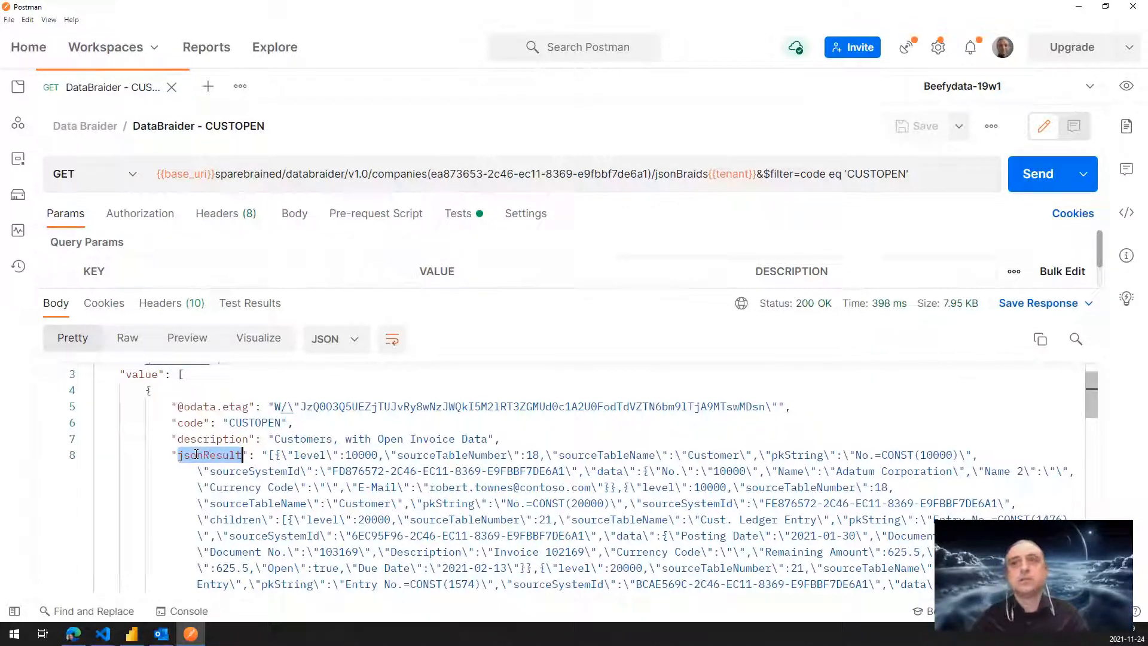
Examine the request's test script in an enlarged editor, focusing on the JSON.parse call applied to jsonResult.
{"action": "left_click", "coordinate": [466, 215]}
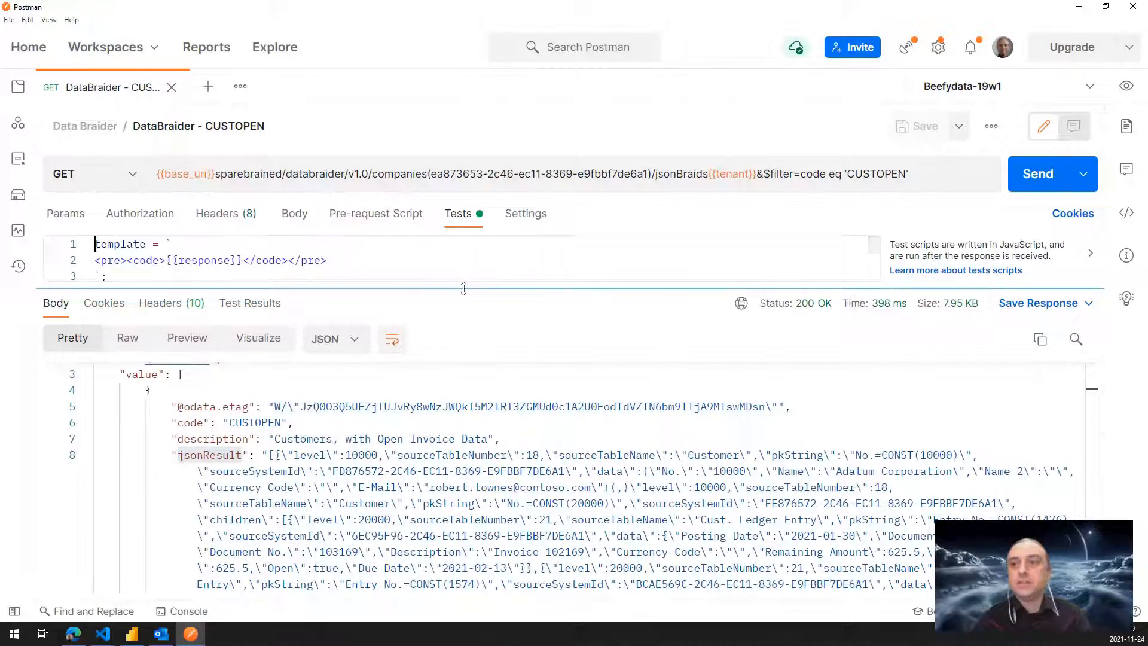
{"action": "left_click_drag", "start_coordinate": [463, 288], "coordinate": [472, 478]}
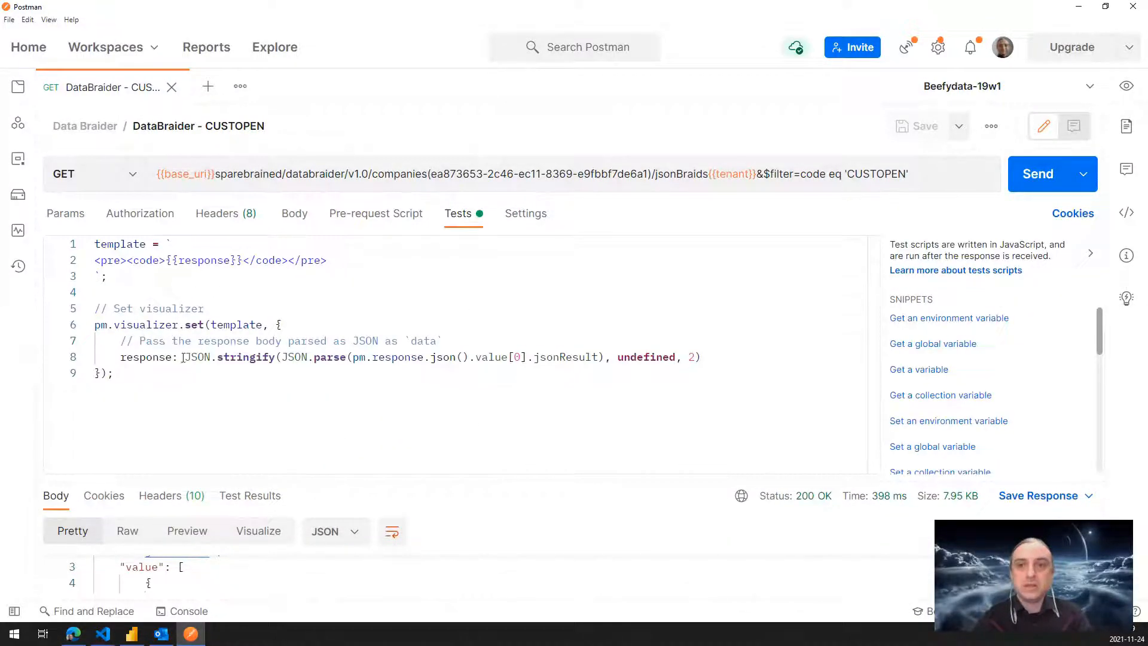
{"action": "double_click", "coordinate": [323, 358]}
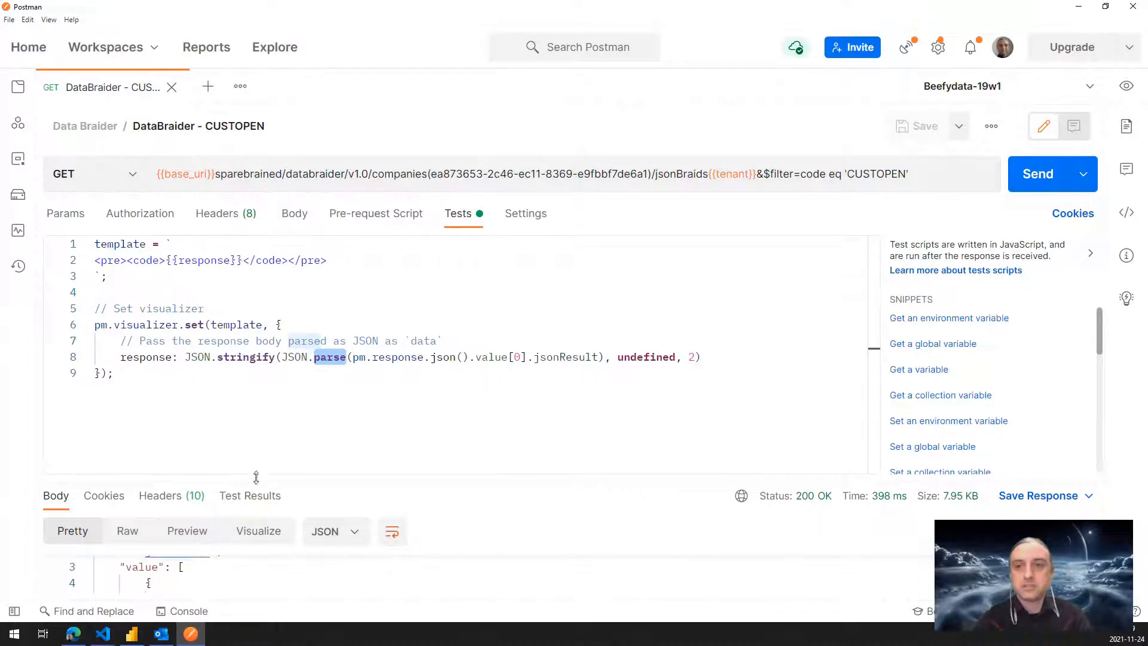
Enlarge the response pane, switch it to the Visualize view and read through the customer and nested Cust. Ledger Entry data.
{"action": "left_click_drag", "start_coordinate": [258, 477], "coordinate": [272, 327]}
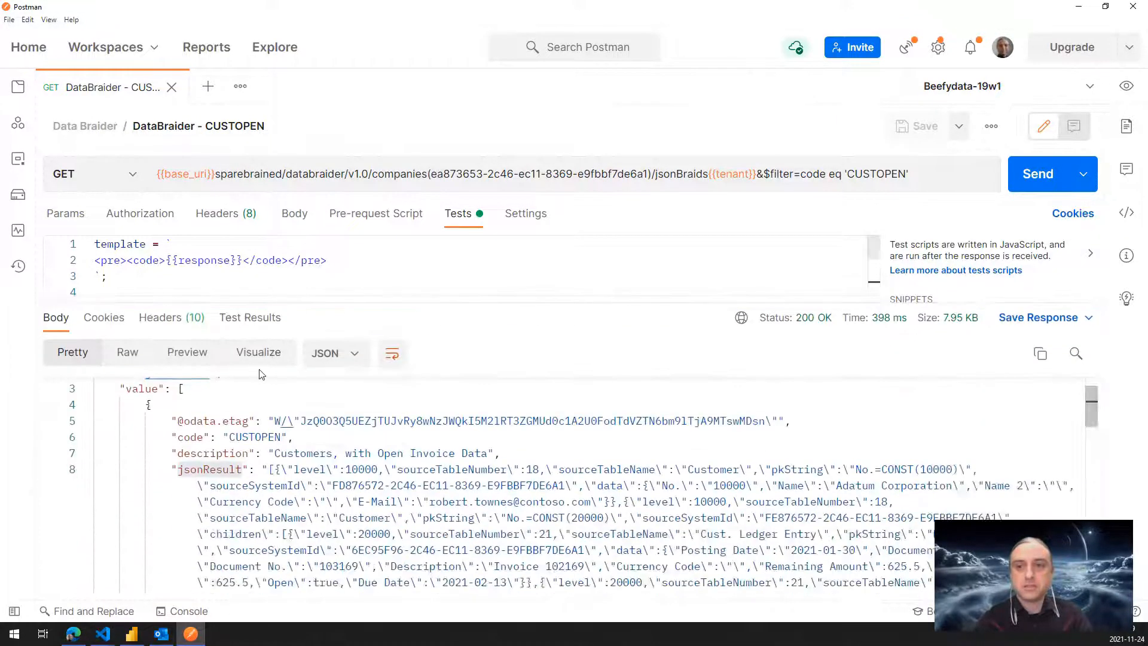
{"action": "left_click", "coordinate": [259, 351]}
{"action": "scroll", "coordinate": [95, 431], "scroll_direction": "down", "scroll_amount": 6}
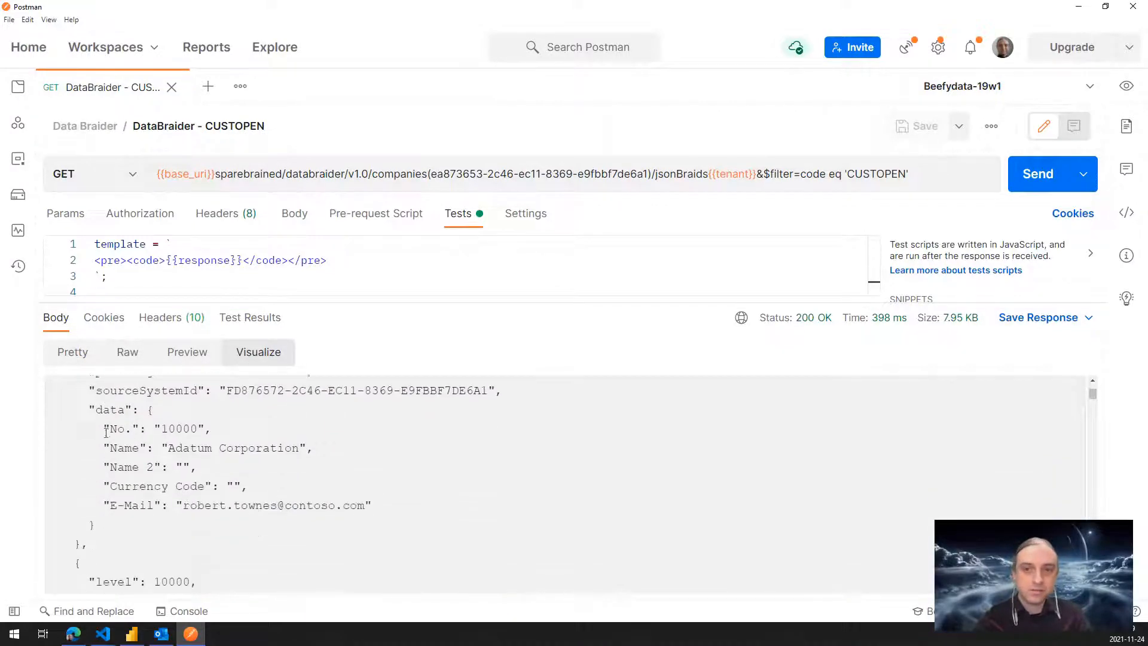
{"action": "scroll", "coordinate": [158, 469], "scroll_direction": "down", "scroll_amount": 6}
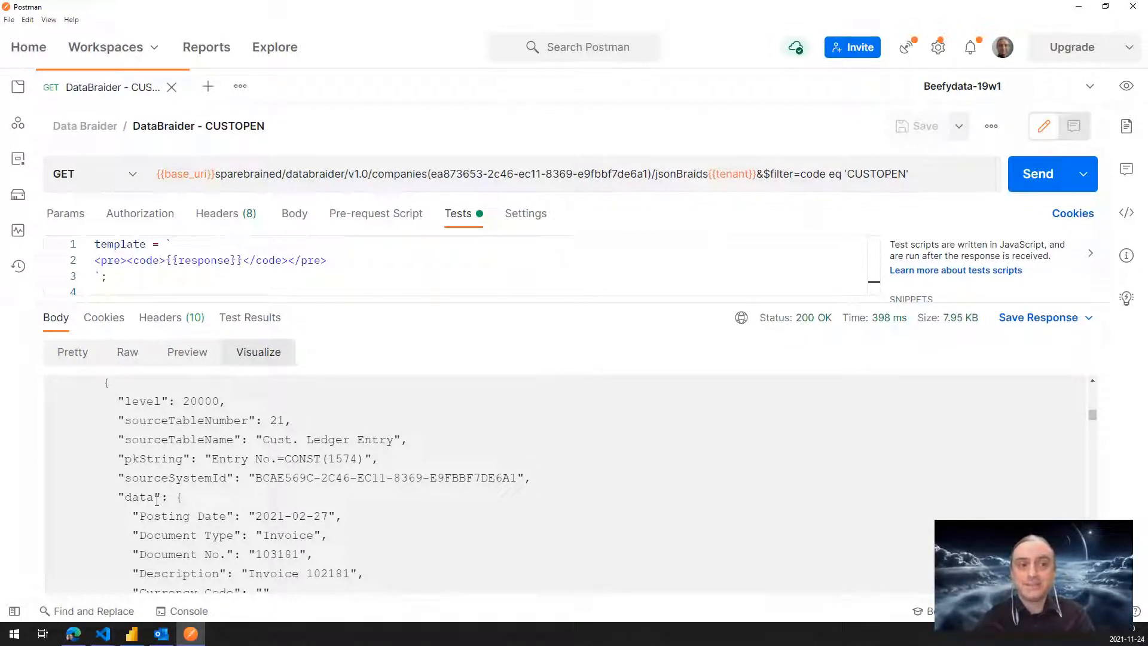
Open the Data Braider CUSTOPEN Example flow in Power Automate, then read the Test Customer List email in Outlook and close it.
{"action": "left_click", "coordinate": [73, 633]}
{"action": "left_click", "coordinate": [53, 142]}
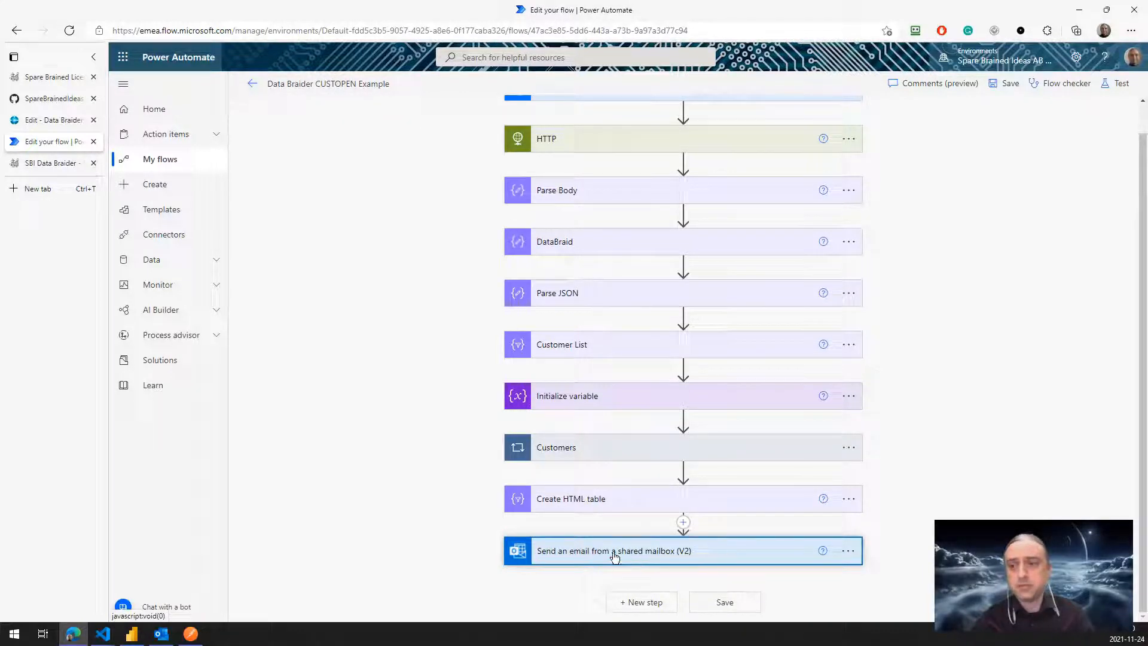
{"action": "left_click", "coordinate": [161, 632]}
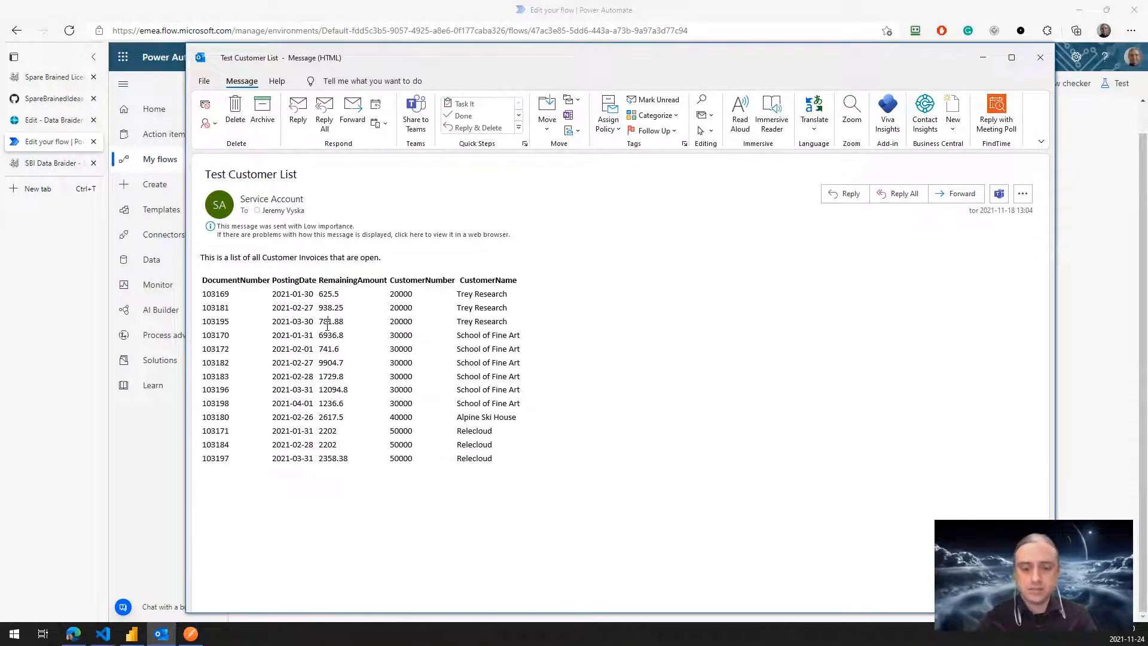
{"action": "scroll", "coordinate": [327, 326], "scroll_direction": "up", "scroll_amount": 3}
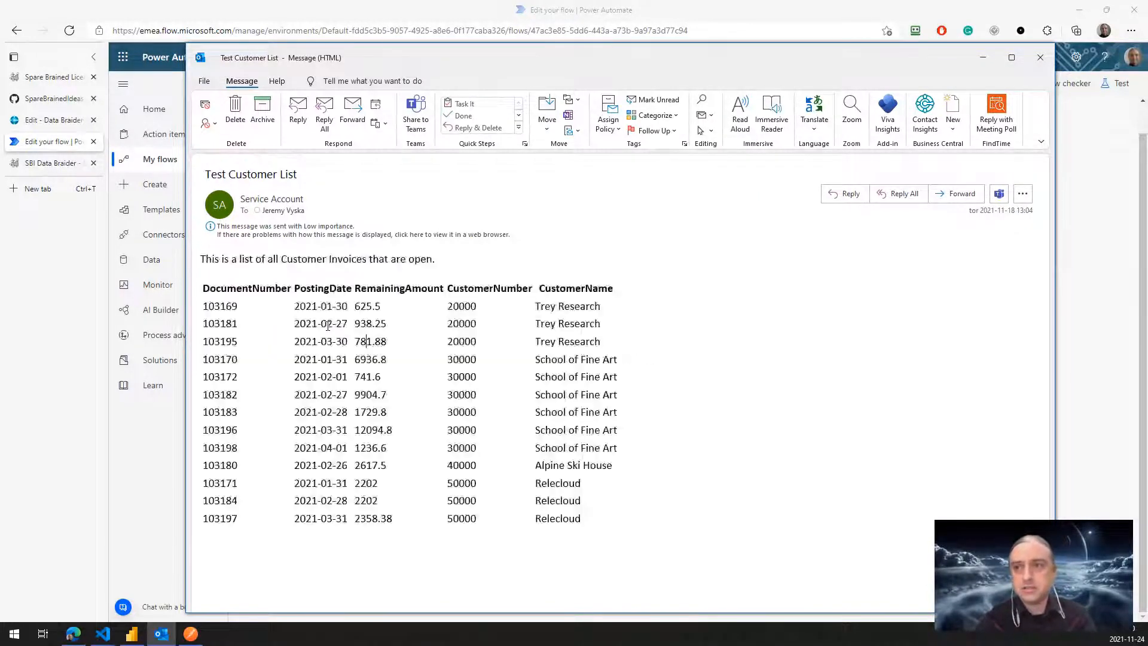
{"action": "scroll", "coordinate": [353, 334], "scroll_direction": "up", "scroll_amount": 1}
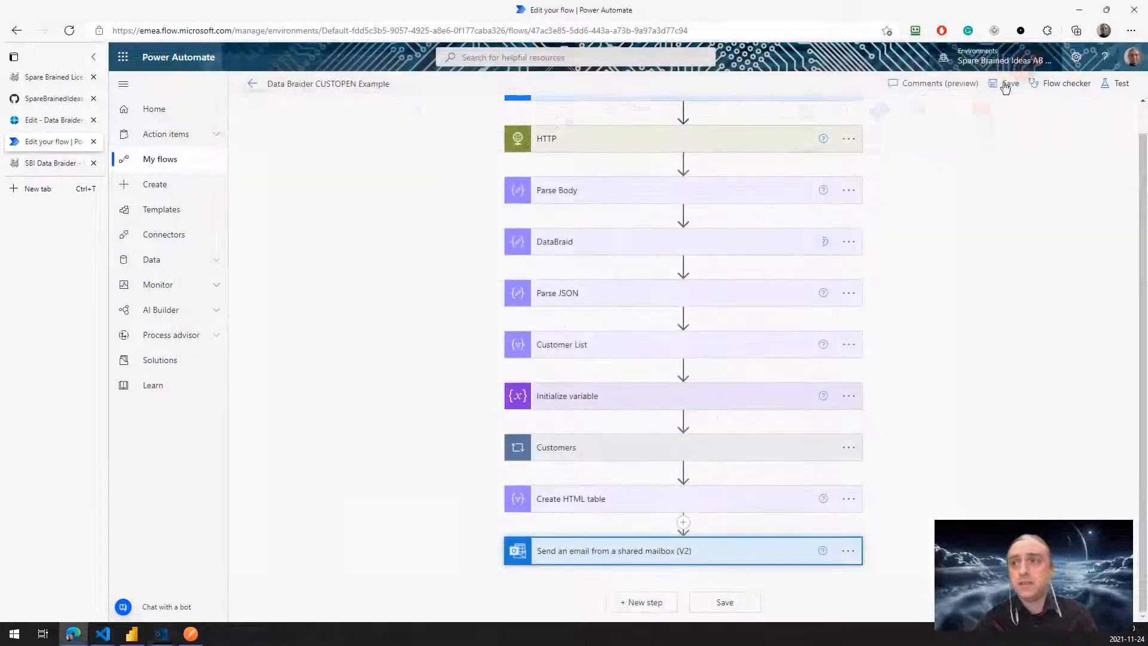
{"action": "left_click", "coordinate": [1040, 58]}
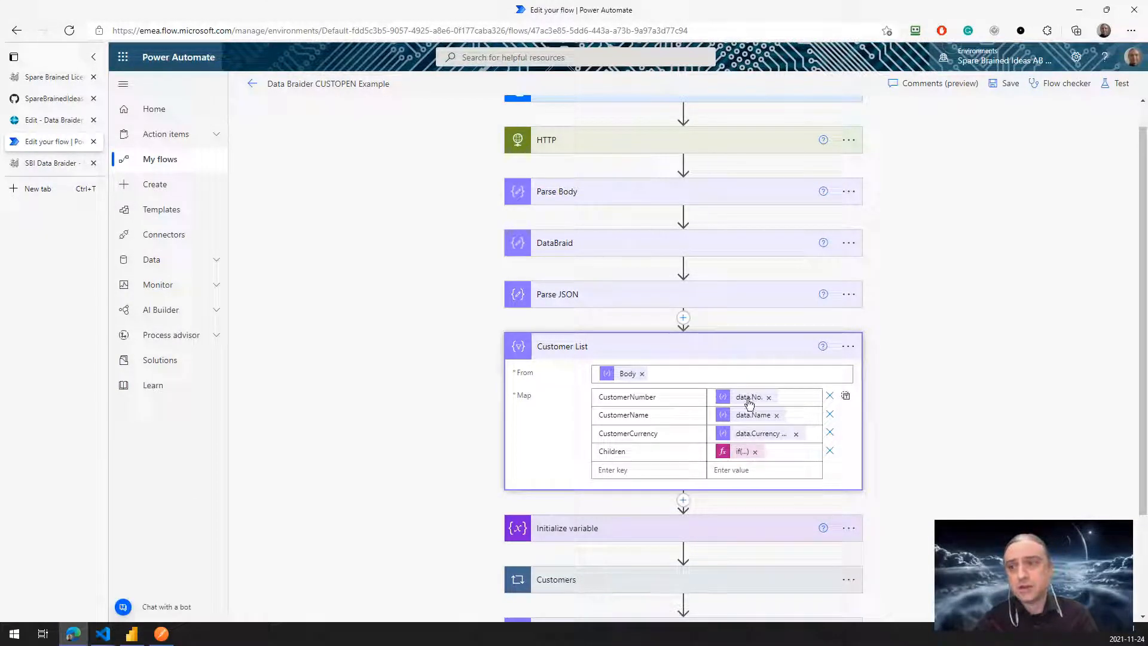
Check the flow's Customer List mapping, then review the Customer source table's included fields in Business Central and close the field list.
{"action": "mouse_move", "coordinate": [749, 402]}
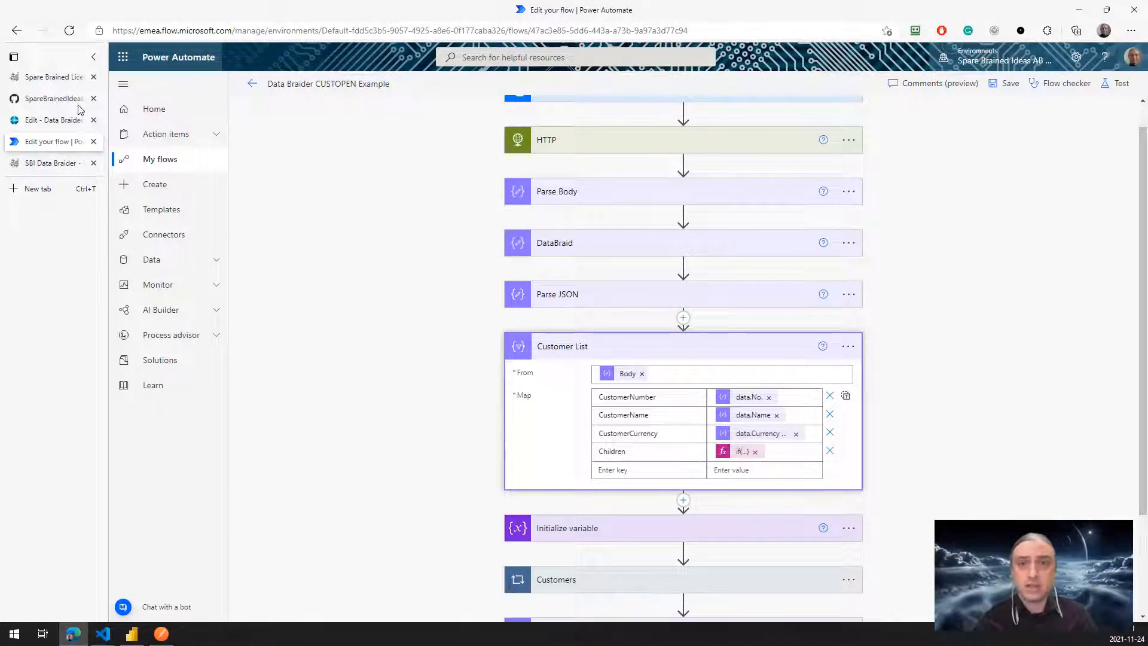
{"action": "left_click", "coordinate": [43, 122]}
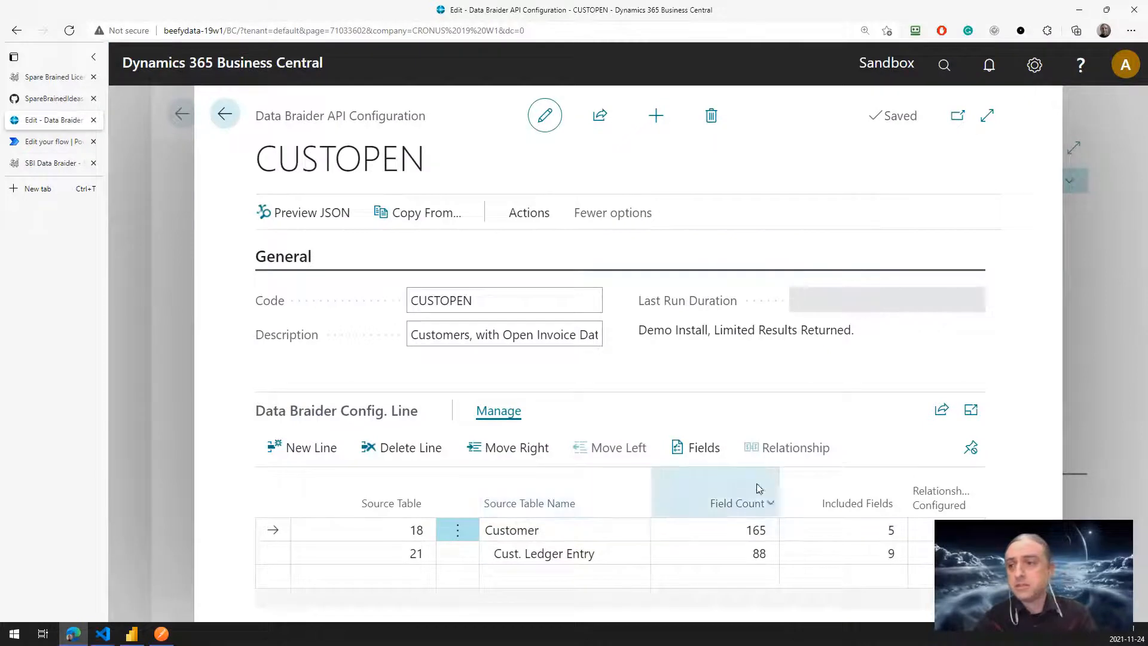
{"action": "left_click", "coordinate": [690, 453]}
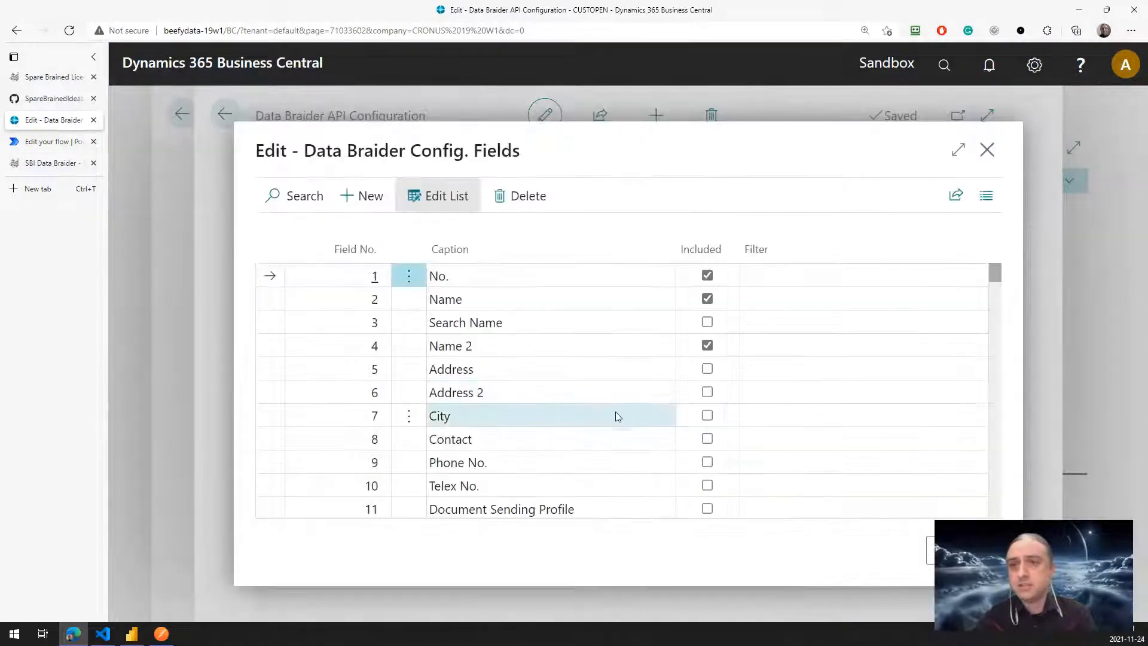
{"action": "left_click", "coordinate": [985, 149]}
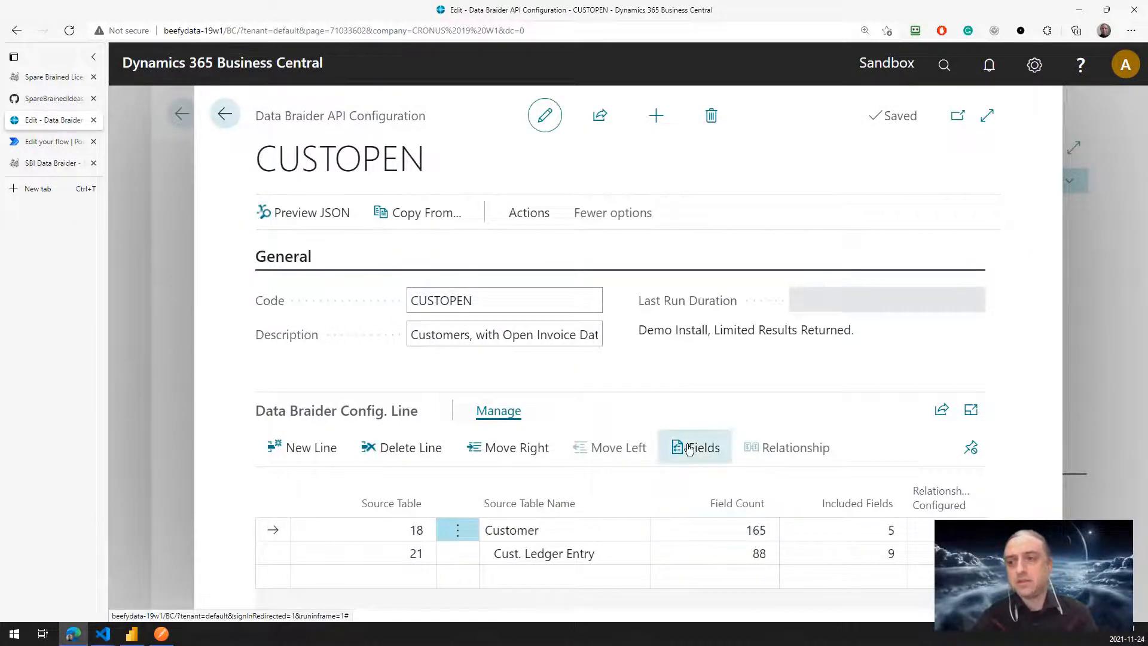
Switch to the Example Cust Ledg Data Braider report in Power BI Desktop and expand the LedgerData and CustomerData tables' fields.
{"action": "left_click", "coordinate": [166, 632]}
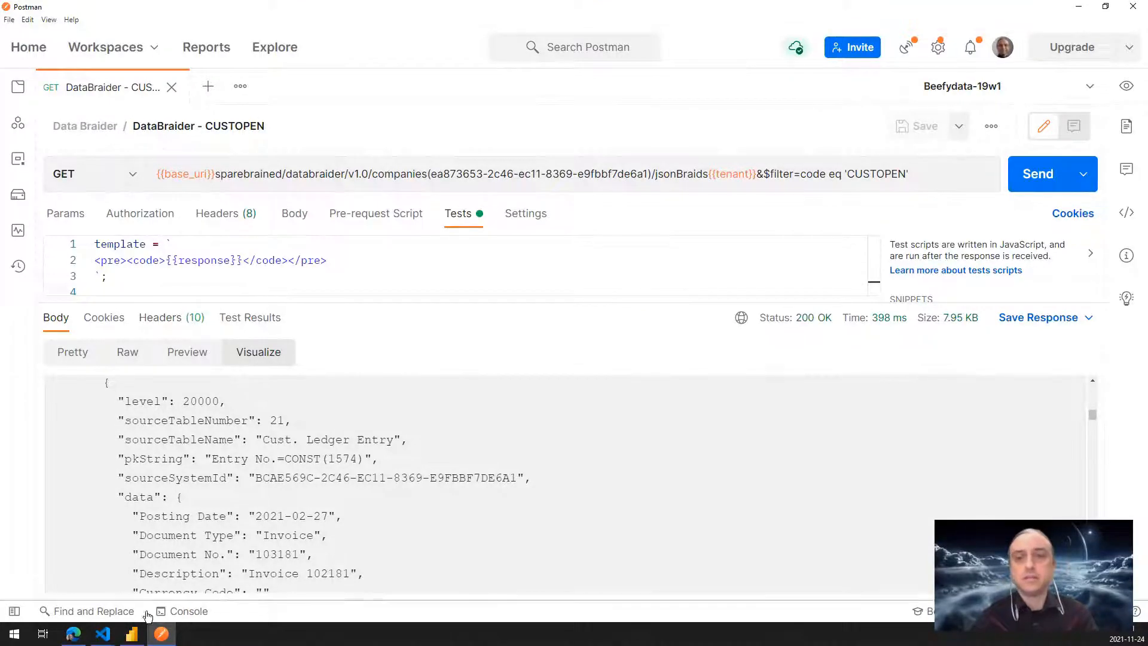
{"action": "left_click", "coordinate": [132, 634]}
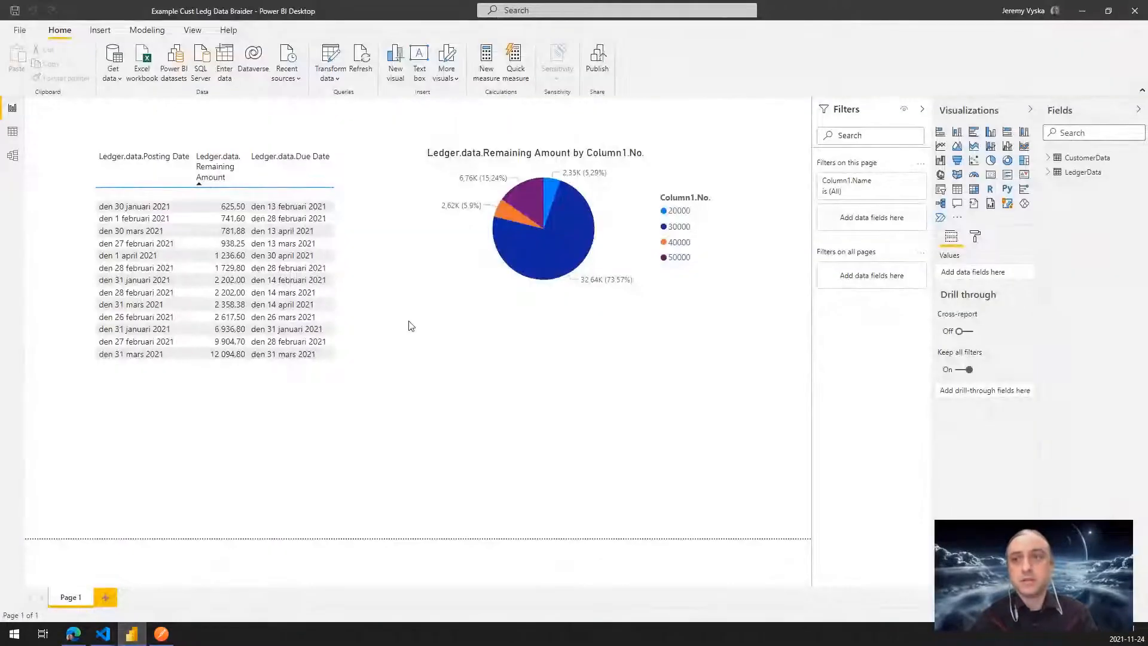
{"action": "left_click", "coordinate": [1047, 173]}
{"action": "left_click", "coordinate": [1048, 157]}
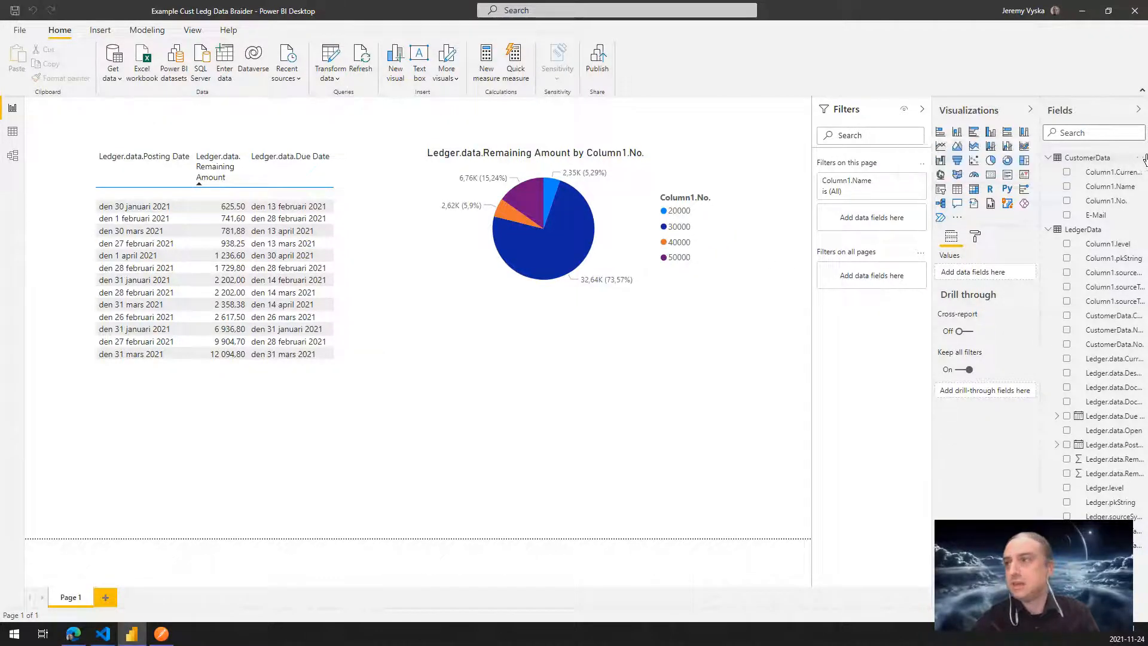
Open the CustomerData query for editing, inspect its Source step, then close the query editor and minimize Power BI Desktop.
{"action": "right_click", "coordinate": [1087, 157]}
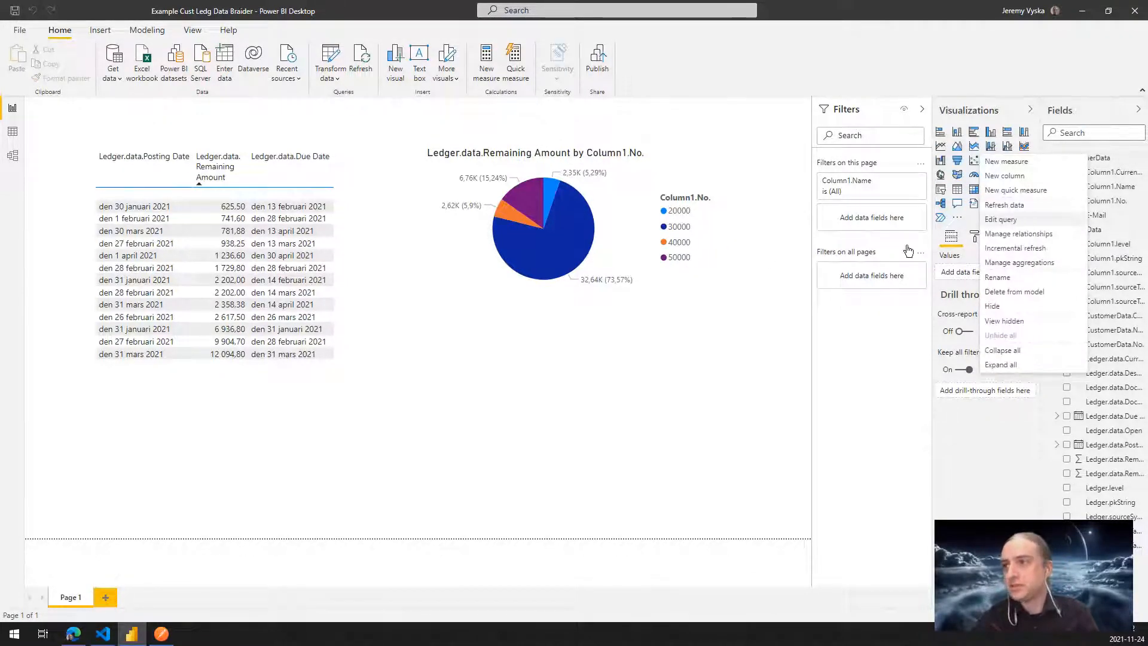
{"action": "left_click", "coordinate": [1009, 220]}
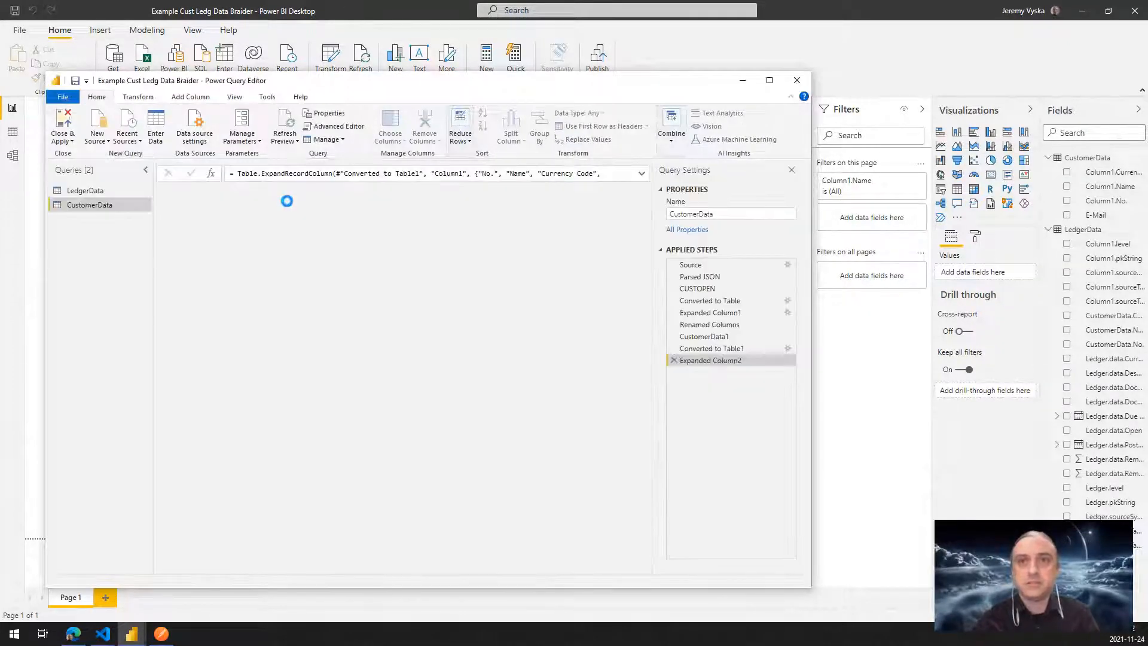
{"action": "left_click", "coordinate": [690, 264]}
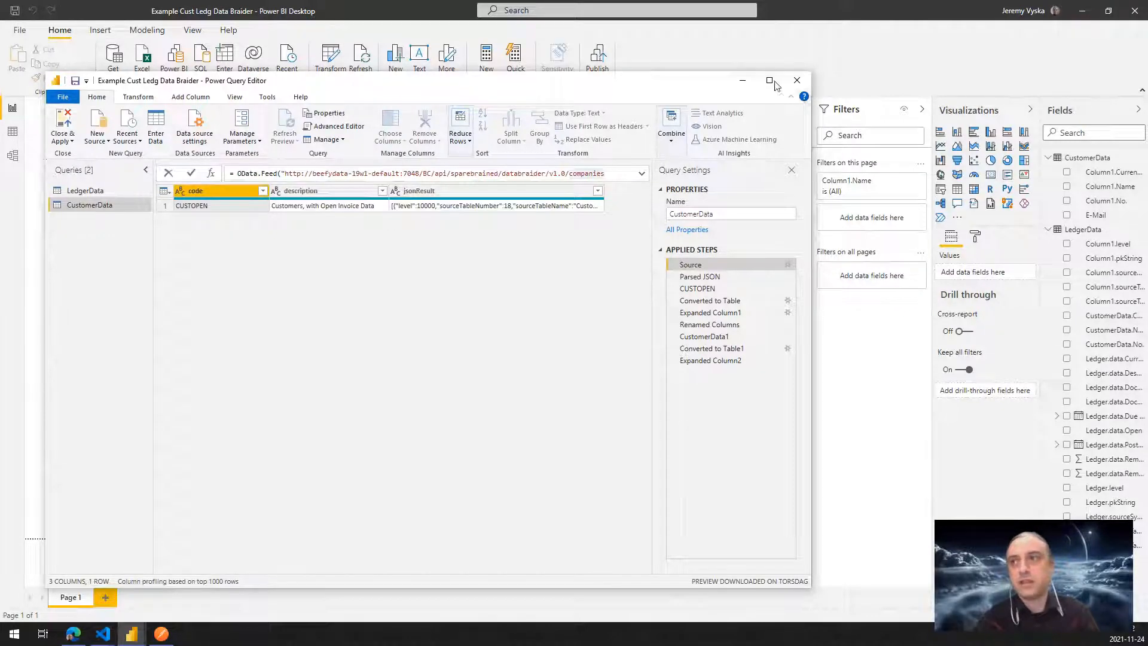
{"action": "left_click", "coordinate": [805, 80]}
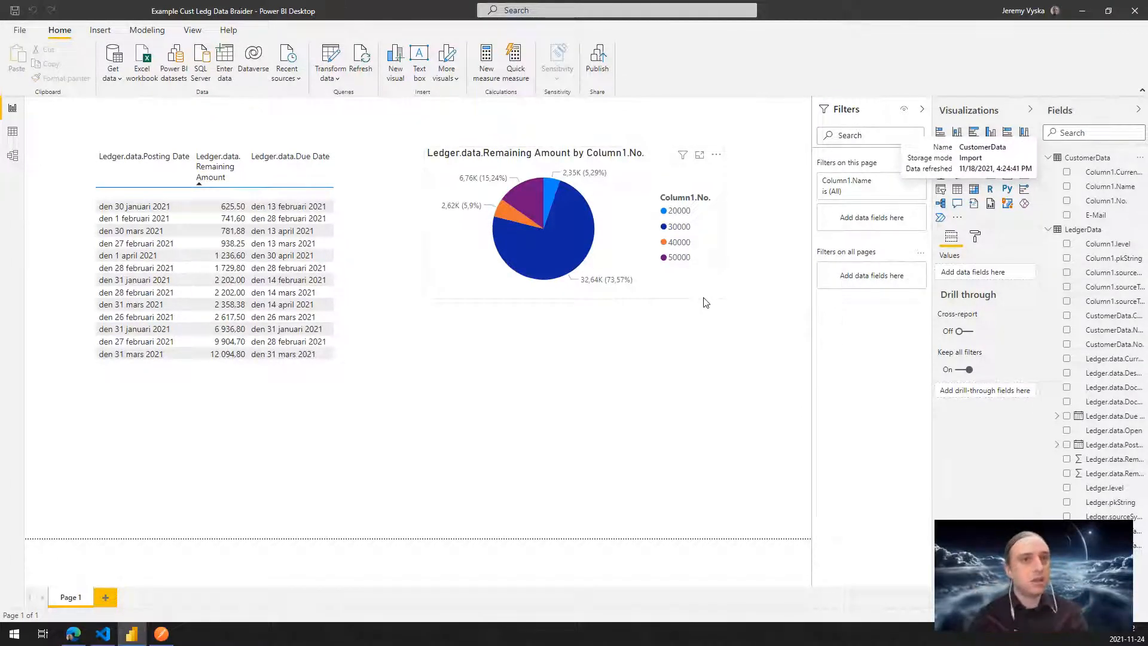
{"action": "left_click", "coordinate": [1082, 11]}
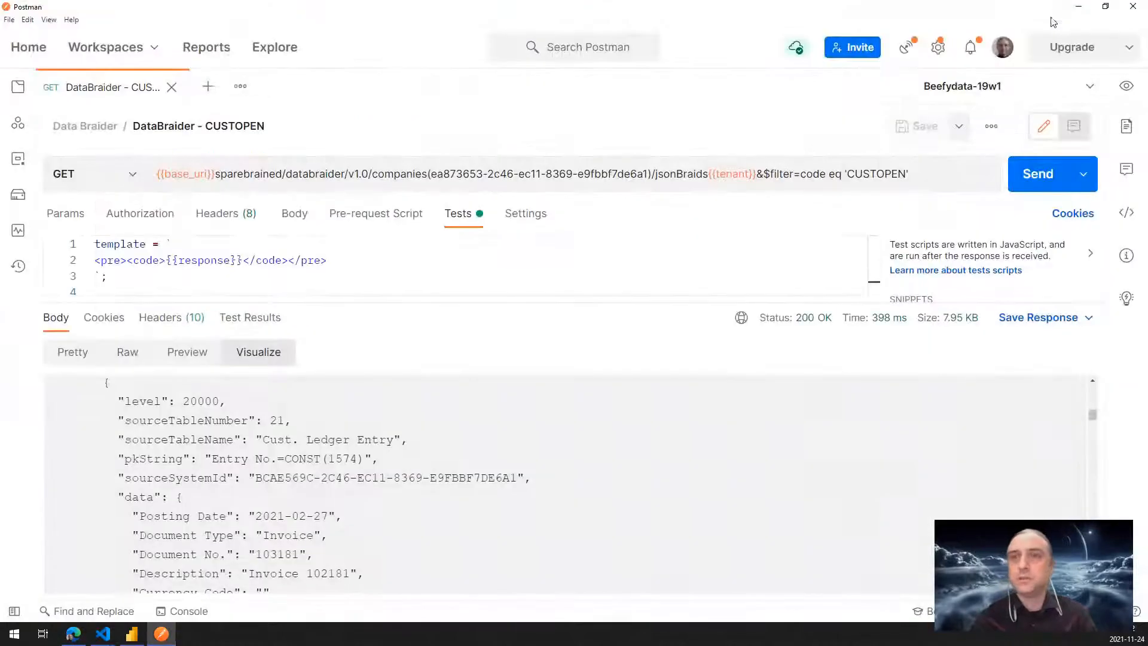
Switch to Business Central and create a Data Braider API configuration with code ITEMS and description "Items by Vendor Item No.".
{"action": "left_click", "coordinate": [79, 638]}
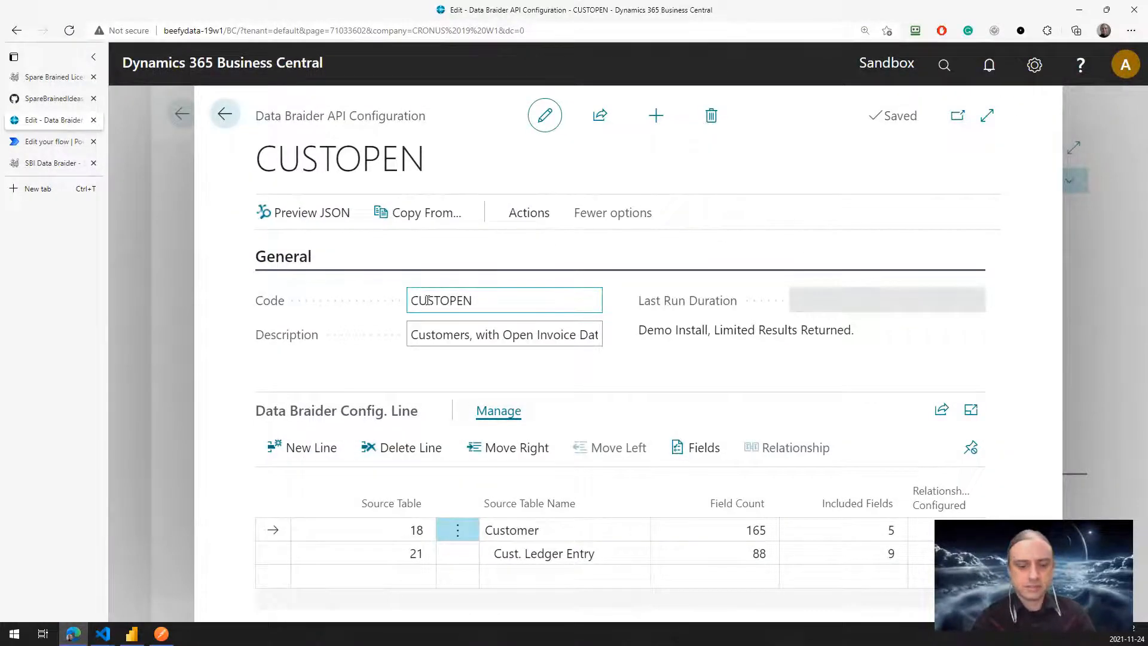
{"action": "key", "text": "ctrl+0"}
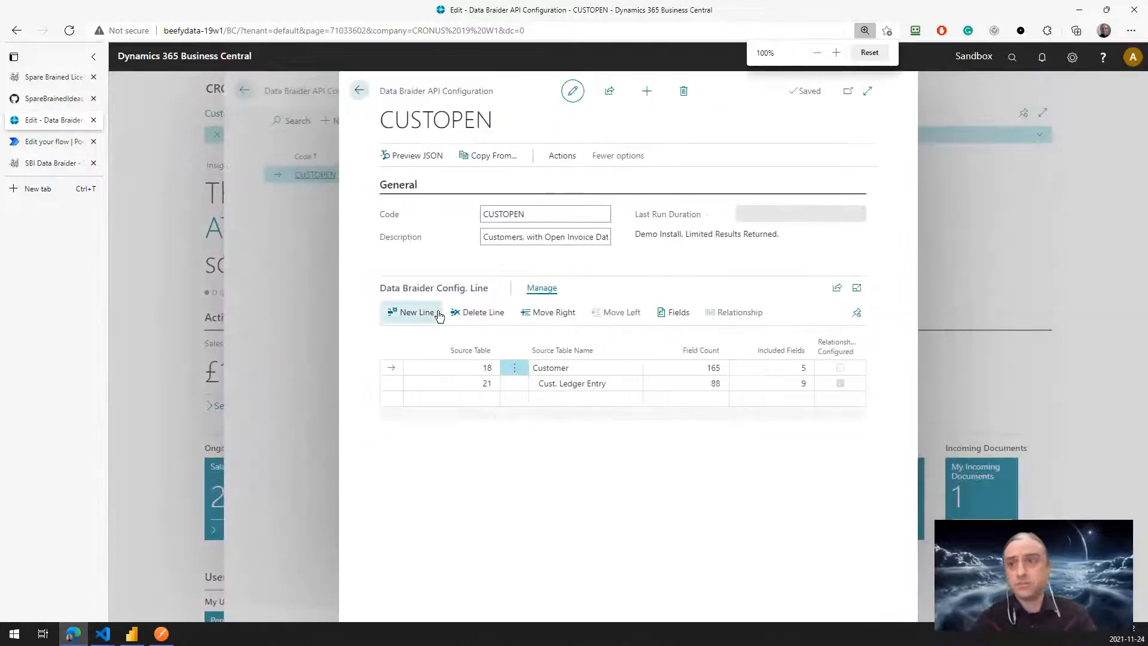
{"action": "left_click", "coordinate": [360, 91]}
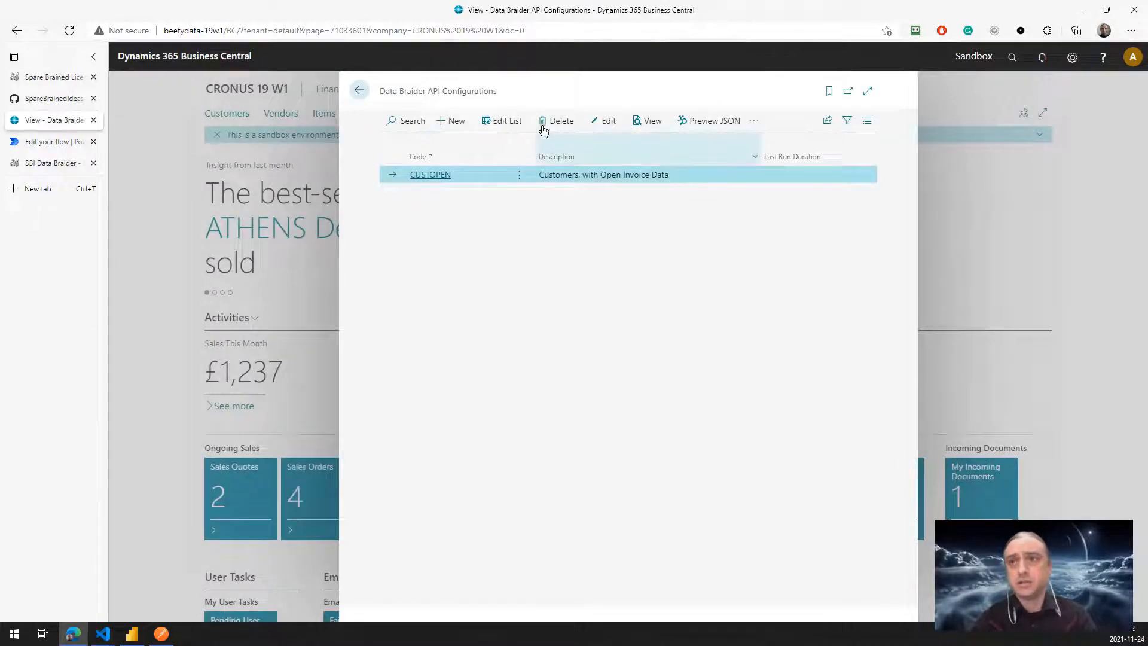
{"action": "left_click", "coordinate": [452, 131]}
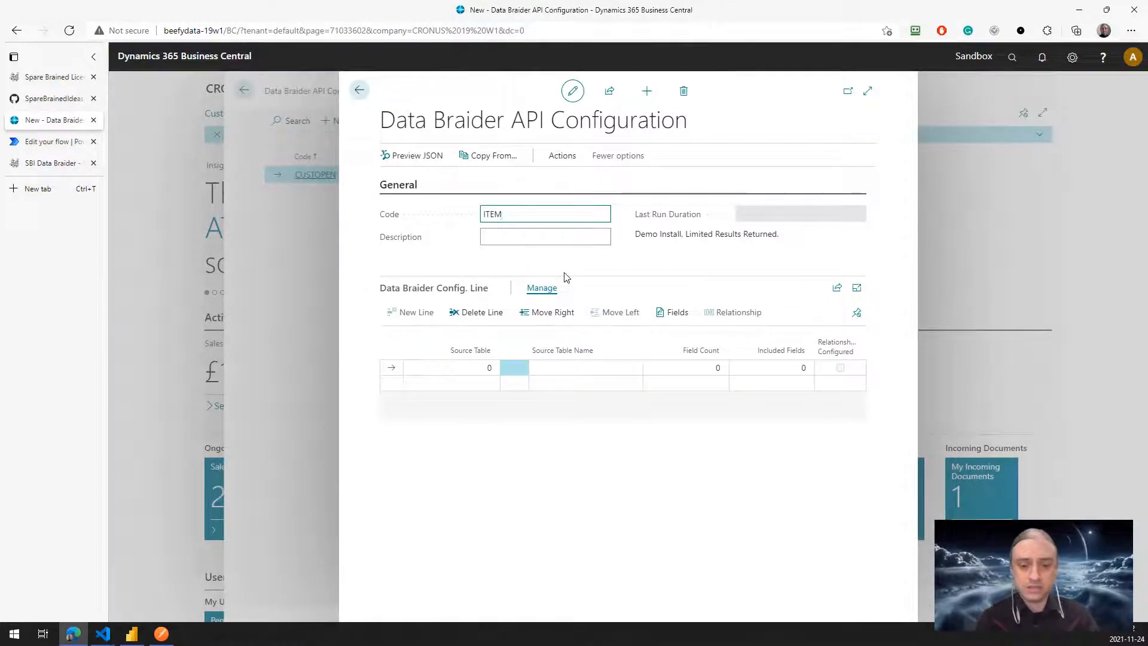
{"action": "type", "text": "ITEMS"}
{"action": "key", "text": "Tab"}
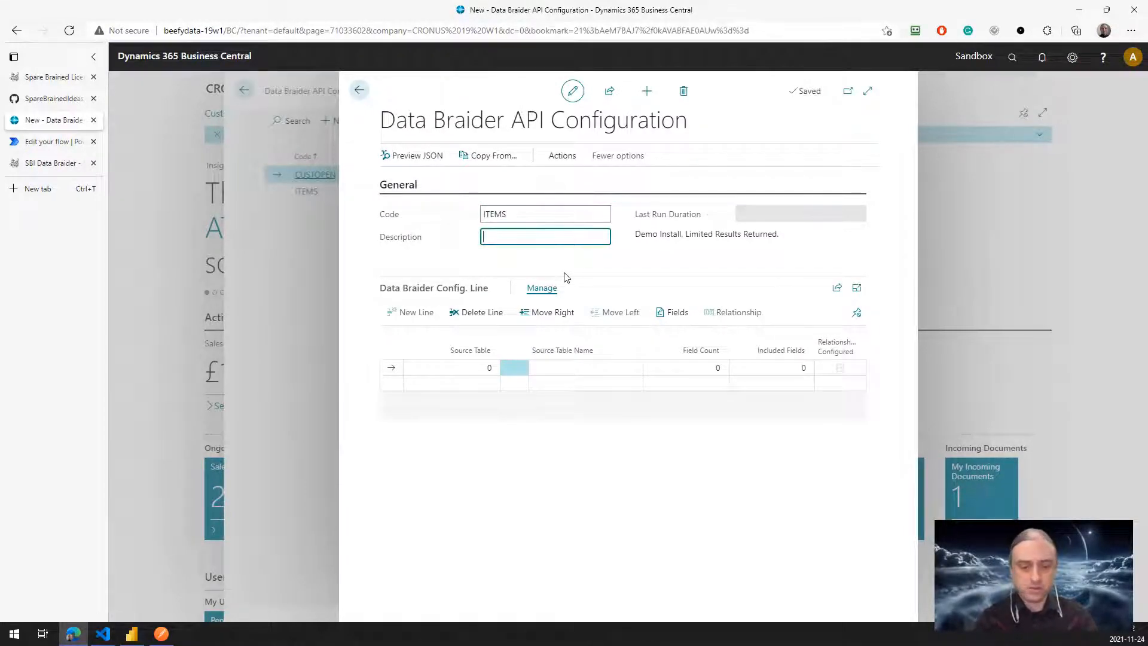
{"action": "type", "text": "Items b"}
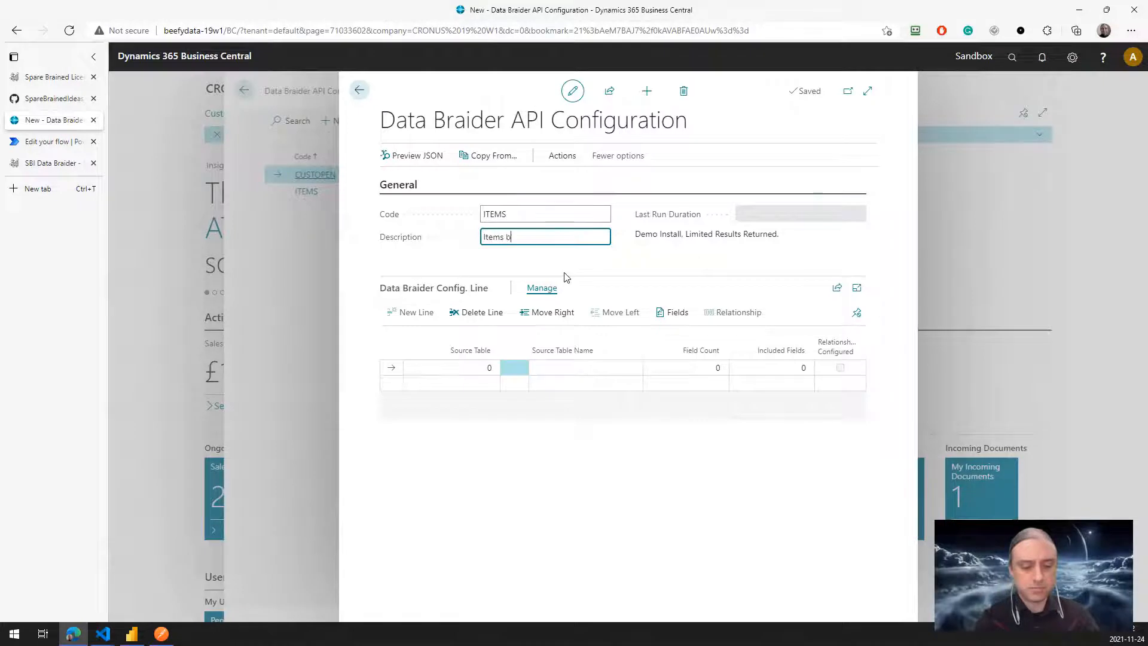
{"action": "type", "text": "y Vendor Item "}
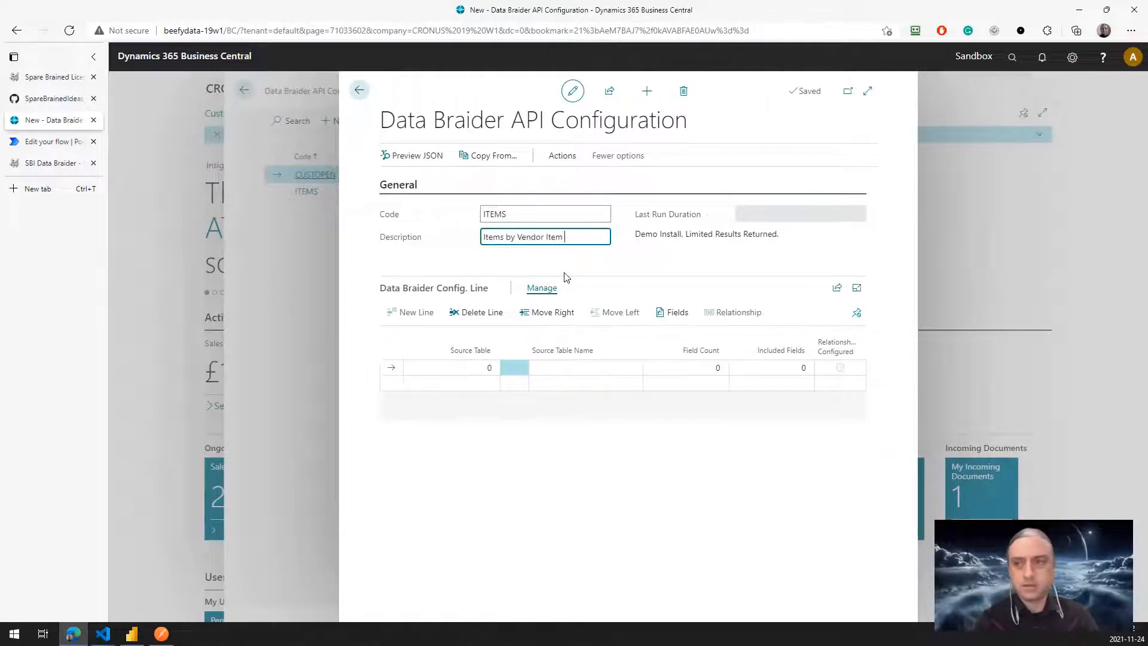
{"action": "type", "text": "No."}
{"action": "key", "text": "Tab"}
Set the first configuration line's source table to 27, Item.
{"action": "left_click", "coordinate": [466, 363]}
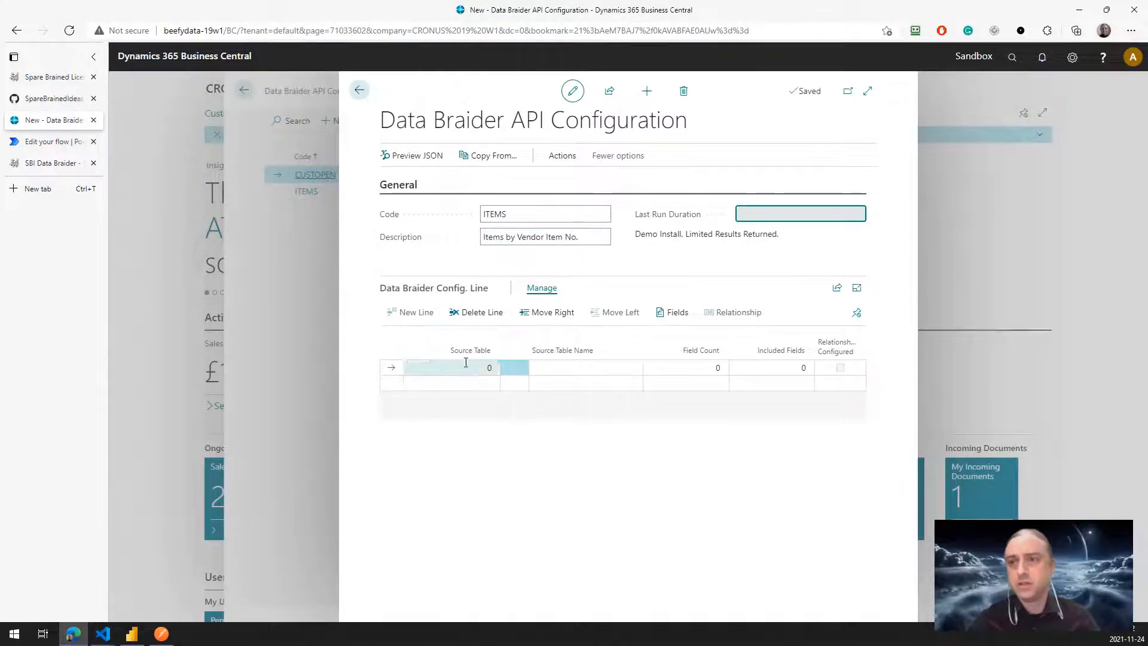
{"action": "left_click", "coordinate": [491, 367]}
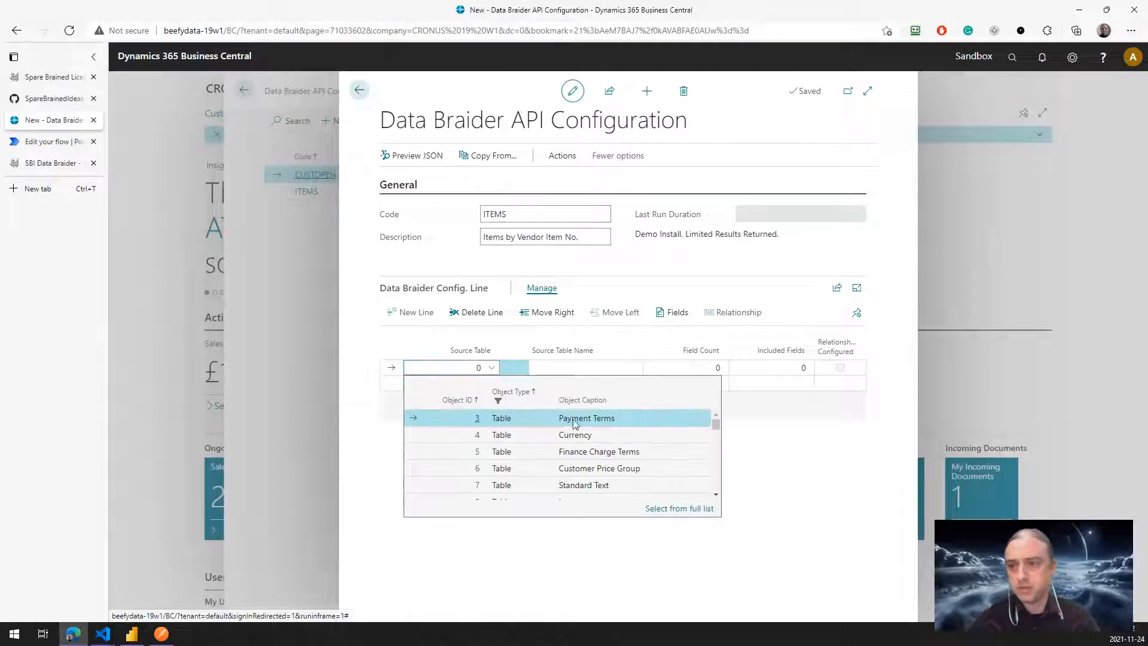
{"action": "type", "text": "item"}
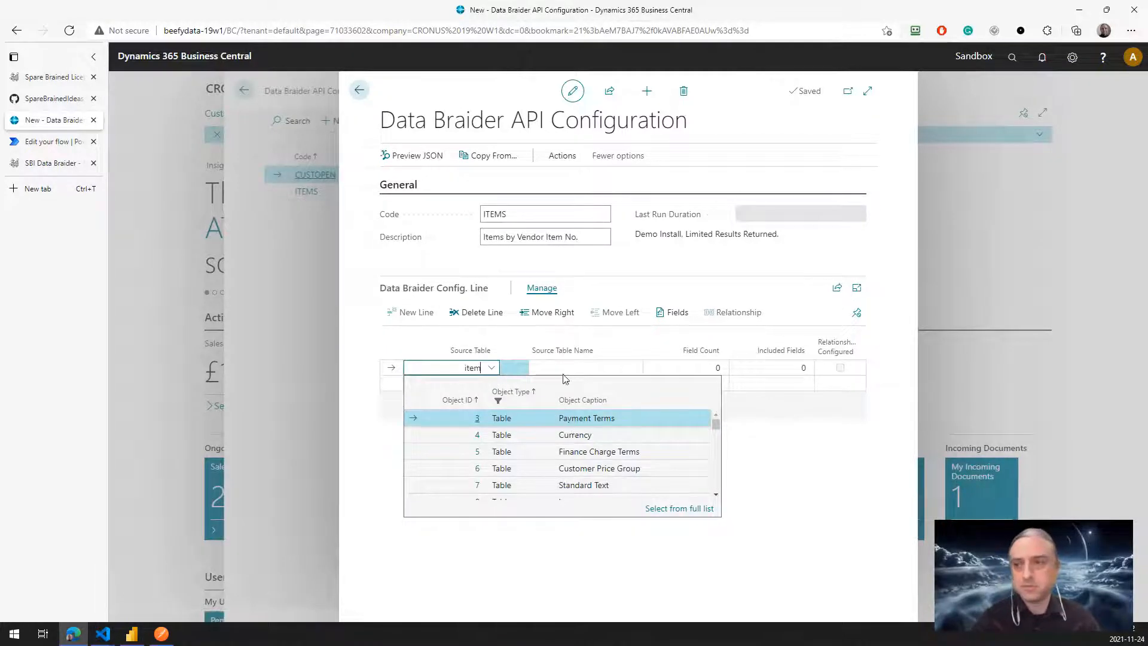
{"action": "key", "text": "Return"}
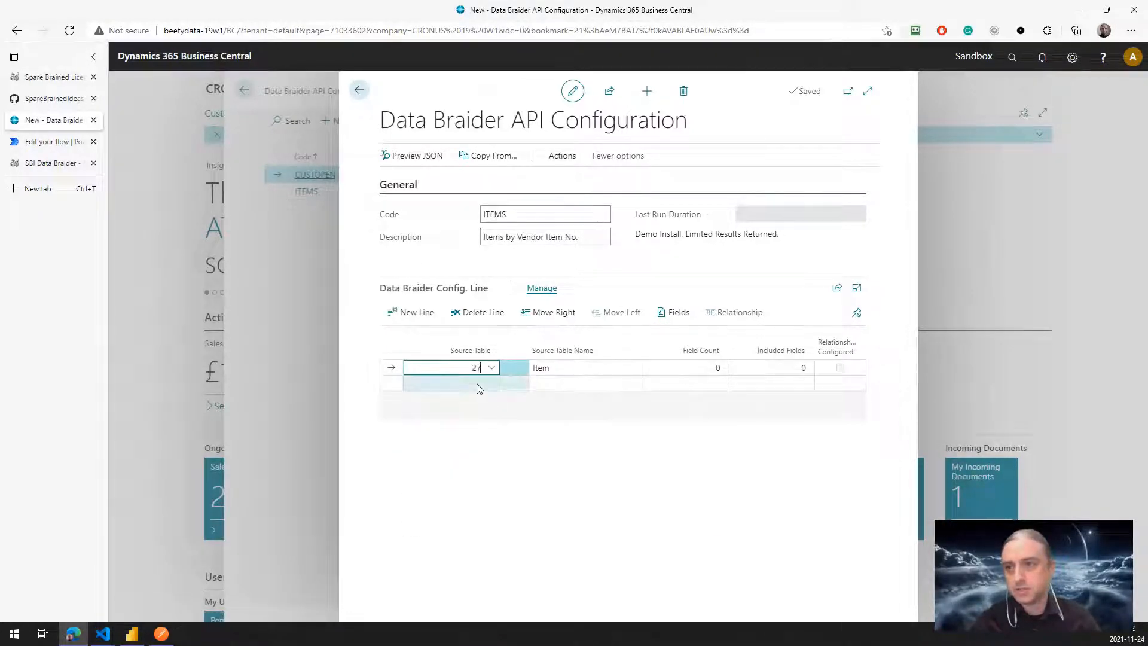
Add source table 99, Item Vendor, on the second configuration line and indent it as a child of Item.
{"action": "left_click", "coordinate": [503, 385]}
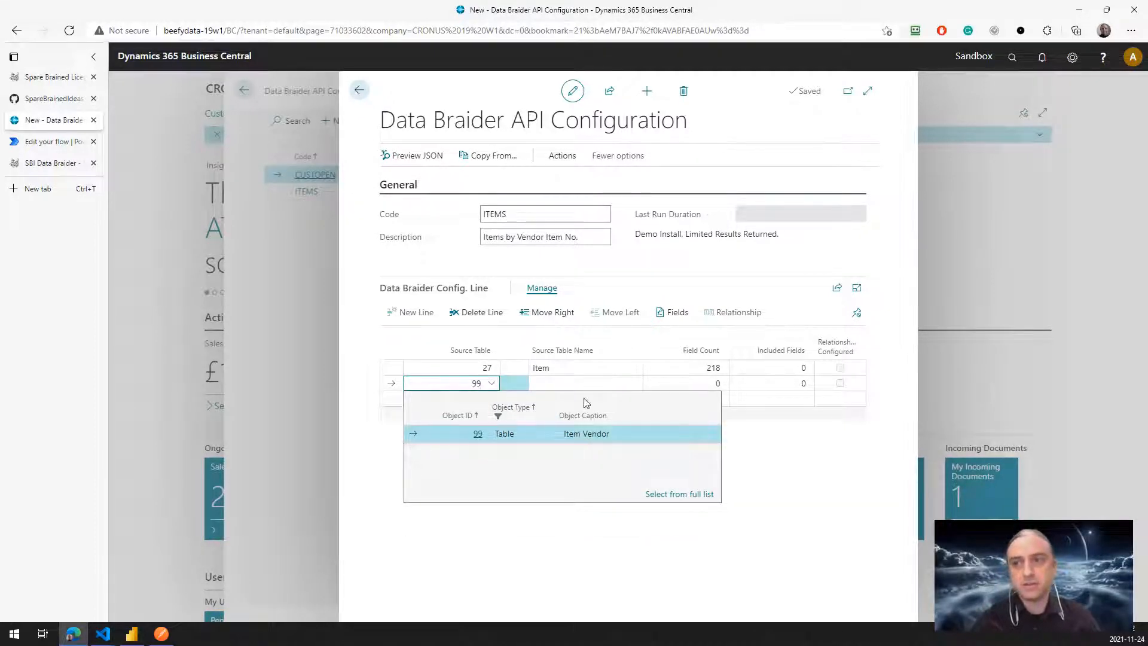
{"action": "key", "text": "Return"}
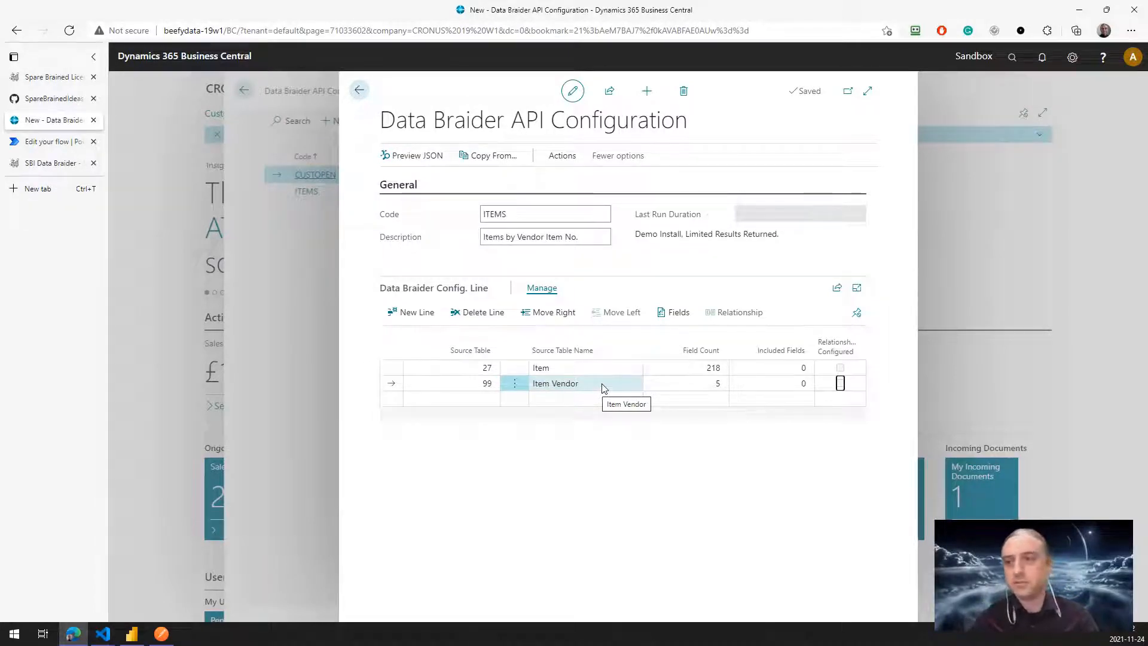
{"action": "left_click", "coordinate": [602, 387]}
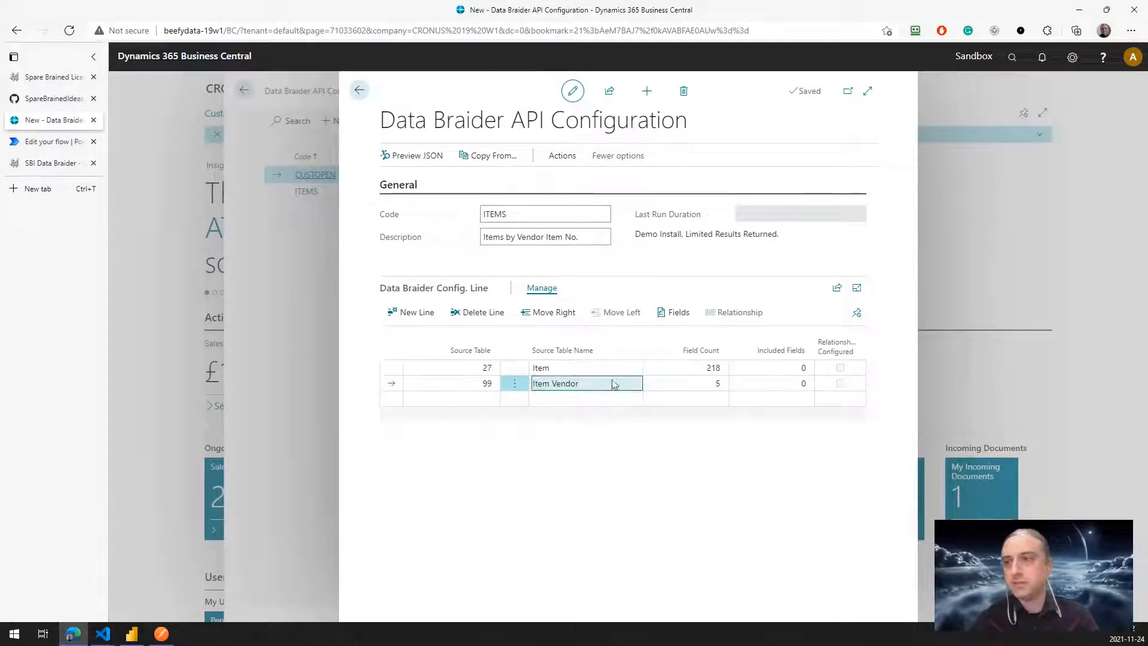
{"action": "left_click", "coordinate": [562, 313]}
Configure the relationship linking the parent Item field No. to the child Item Vendor field Item No.
{"action": "left_click", "coordinate": [713, 313]}
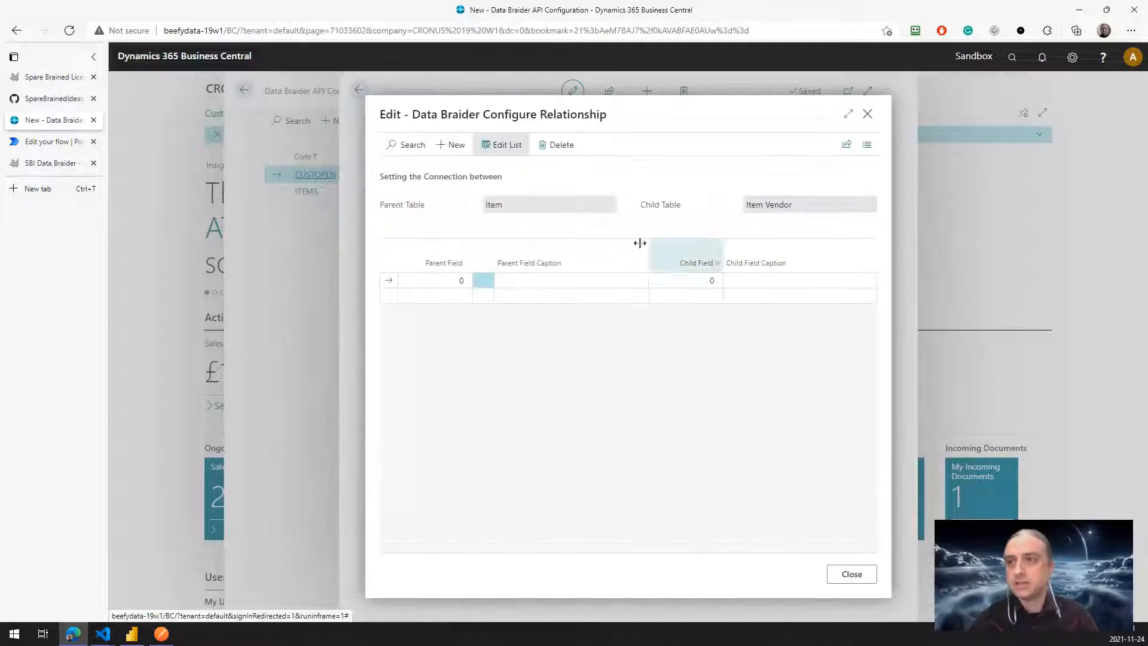
{"action": "left_click", "coordinate": [456, 278]}
{"action": "left_click", "coordinate": [463, 285]}
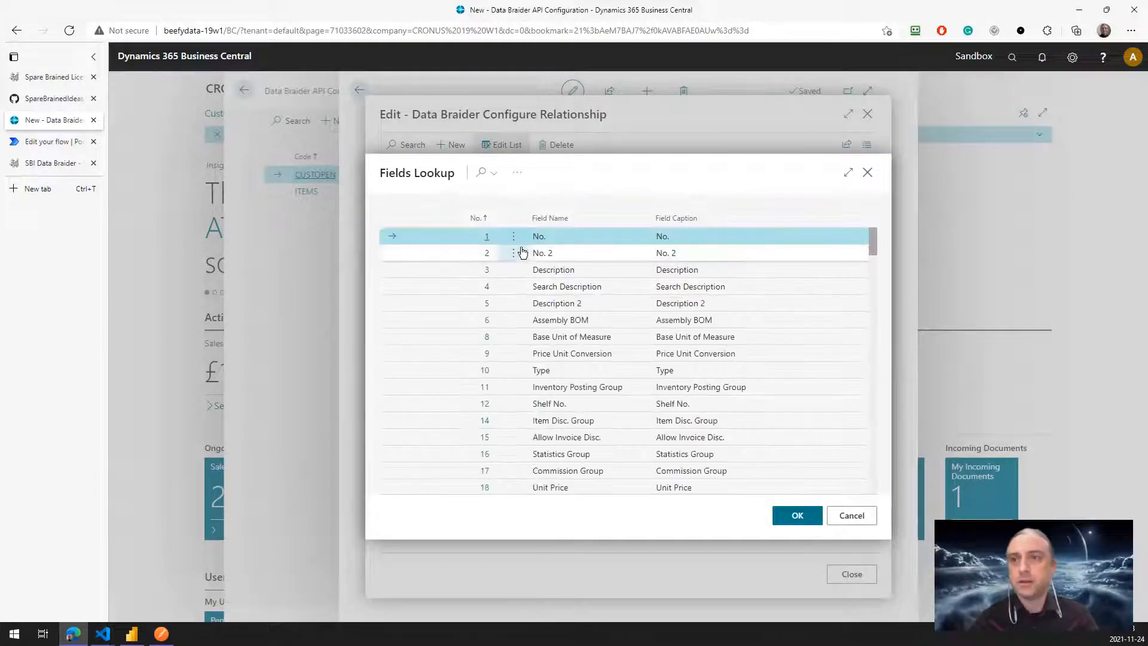
{"action": "left_click", "coordinate": [795, 516]}
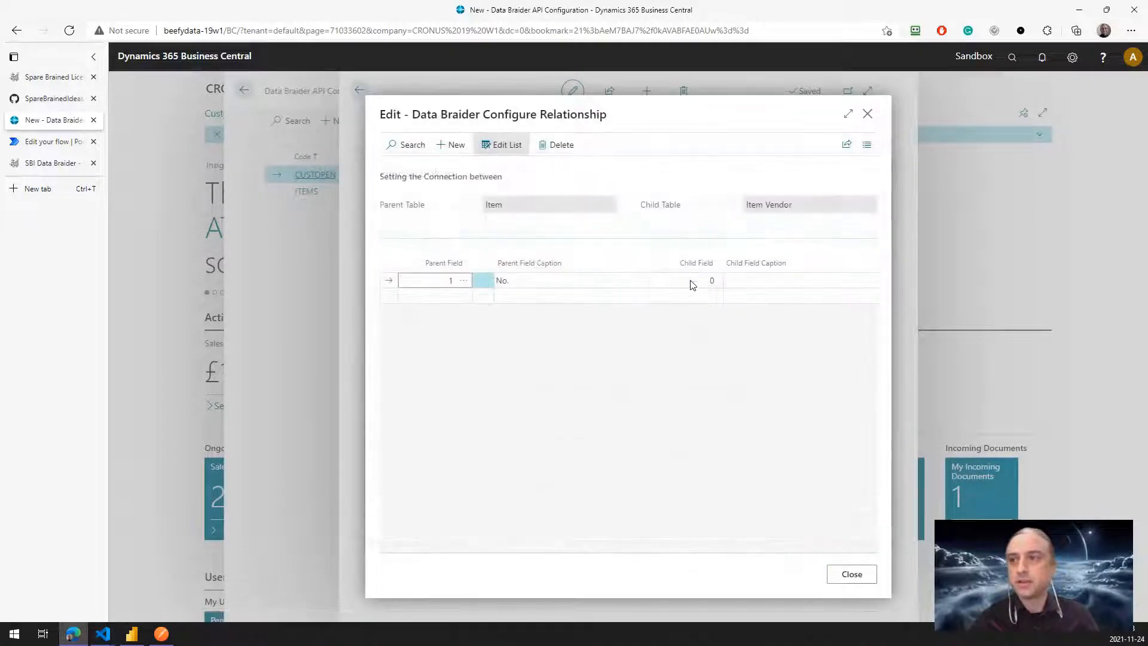
{"action": "left_click", "coordinate": [712, 283]}
{"action": "left_click", "coordinate": [715, 281]}
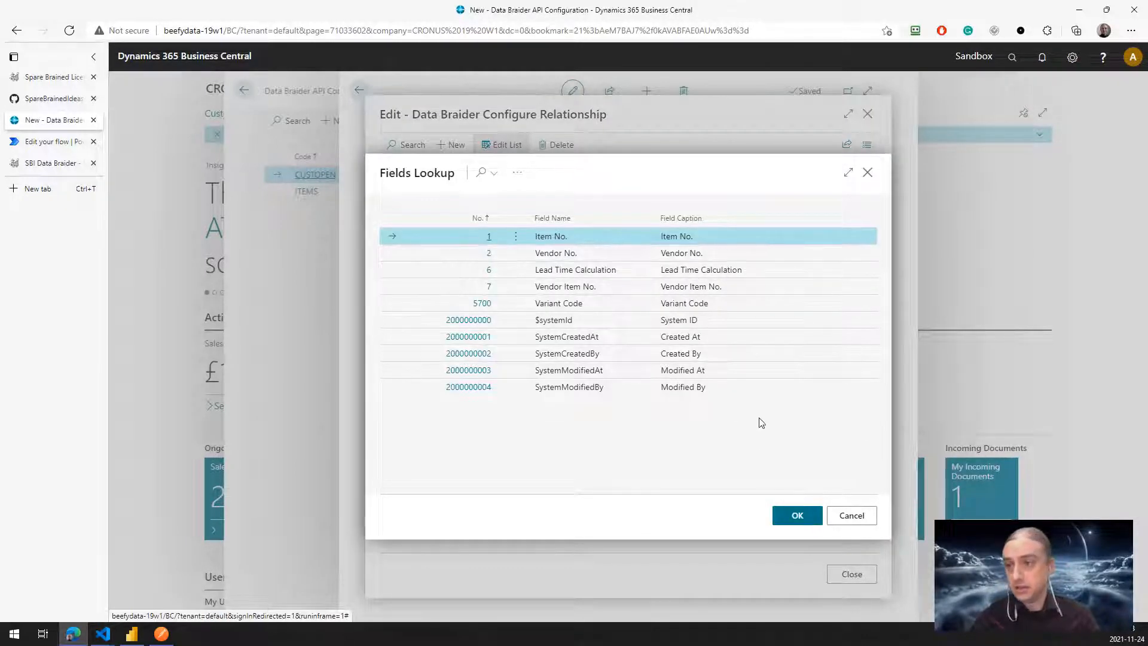
{"action": "left_click", "coordinate": [784, 515]}
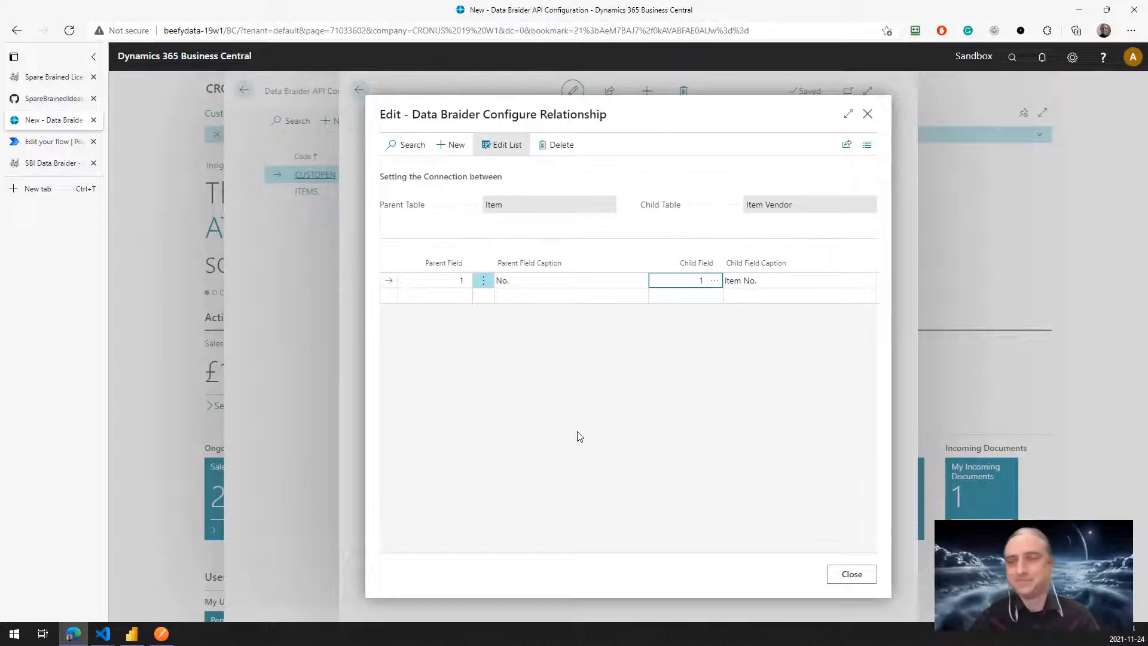
{"action": "left_click", "coordinate": [851, 575]}
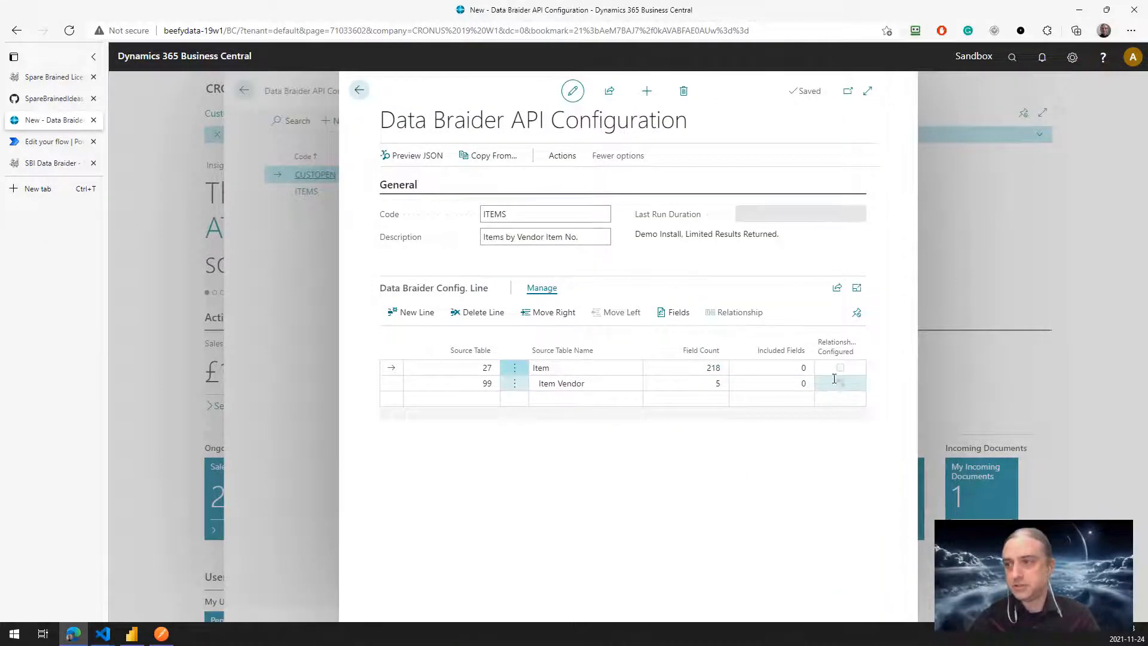
Include the No., Description and Base Unit of Measure fields for the Item source table.
{"action": "left_click", "coordinate": [590, 370]}
{"action": "left_click", "coordinate": [674, 312]}
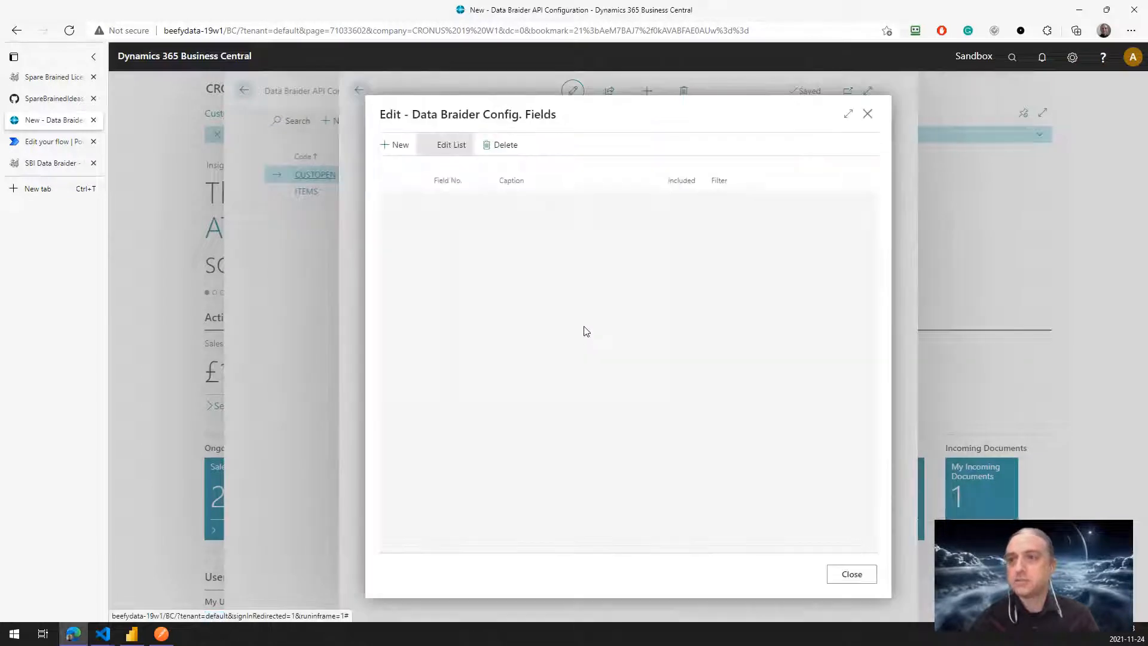
{"action": "left_click", "coordinate": [680, 229]}
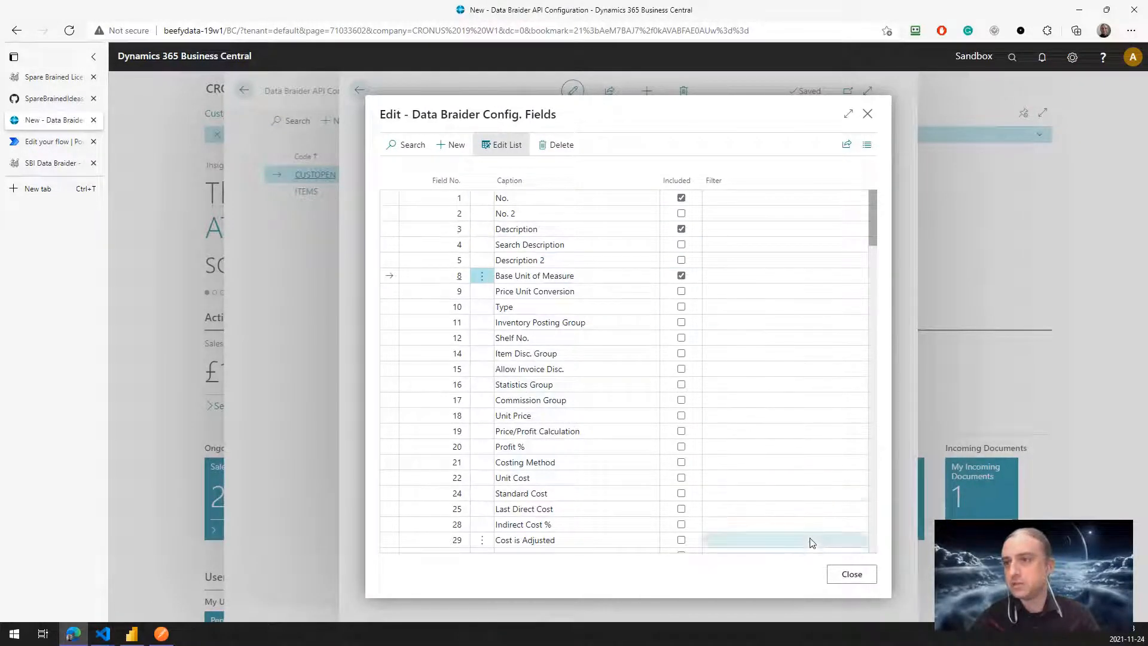
{"action": "left_click", "coordinate": [851, 574]}
Include the Vendor No. and Vendor Item No. fields for the Item Vendor source table, then preview the configuration's JSON.
{"action": "left_click", "coordinate": [604, 383]}
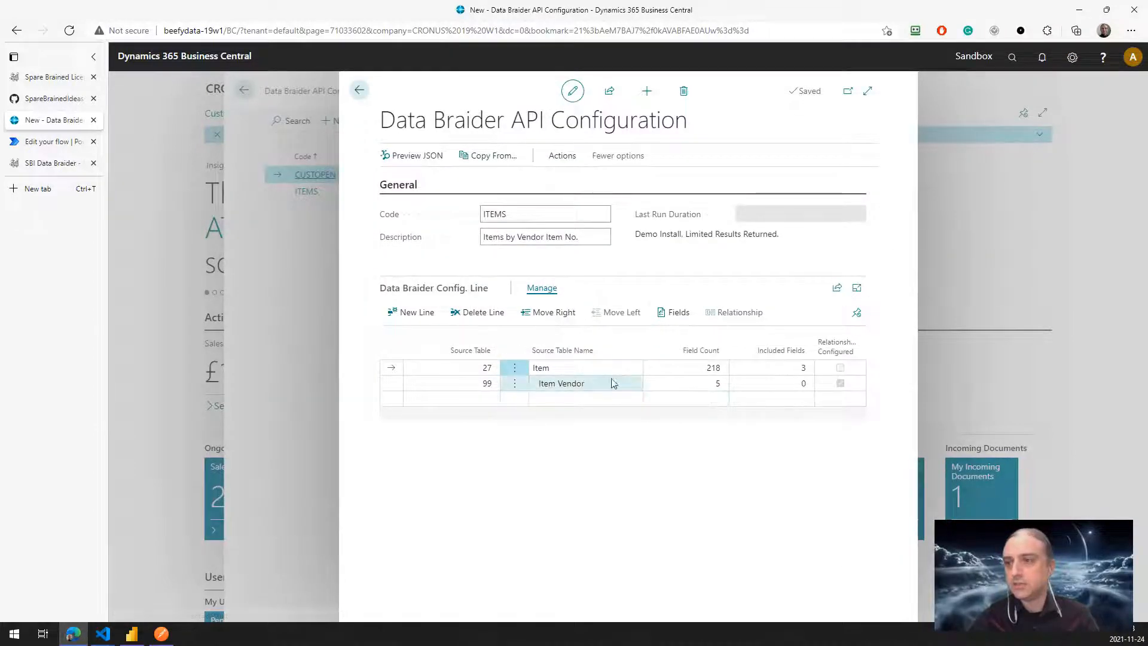
{"action": "left_click", "coordinate": [673, 313]}
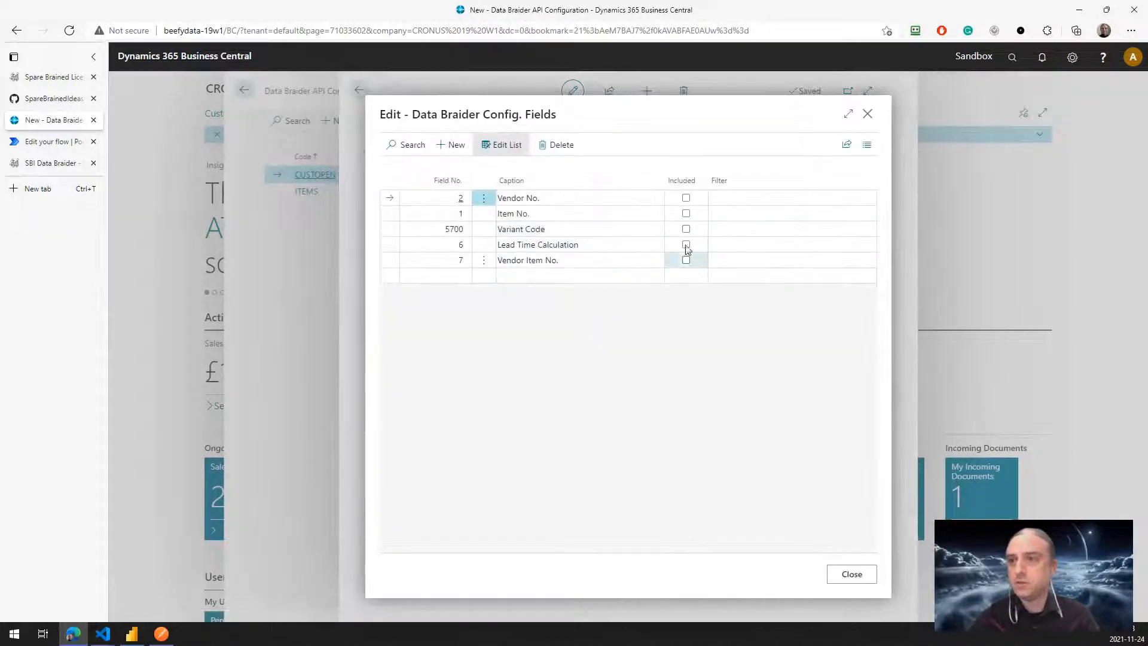
{"action": "left_click", "coordinate": [685, 198]}
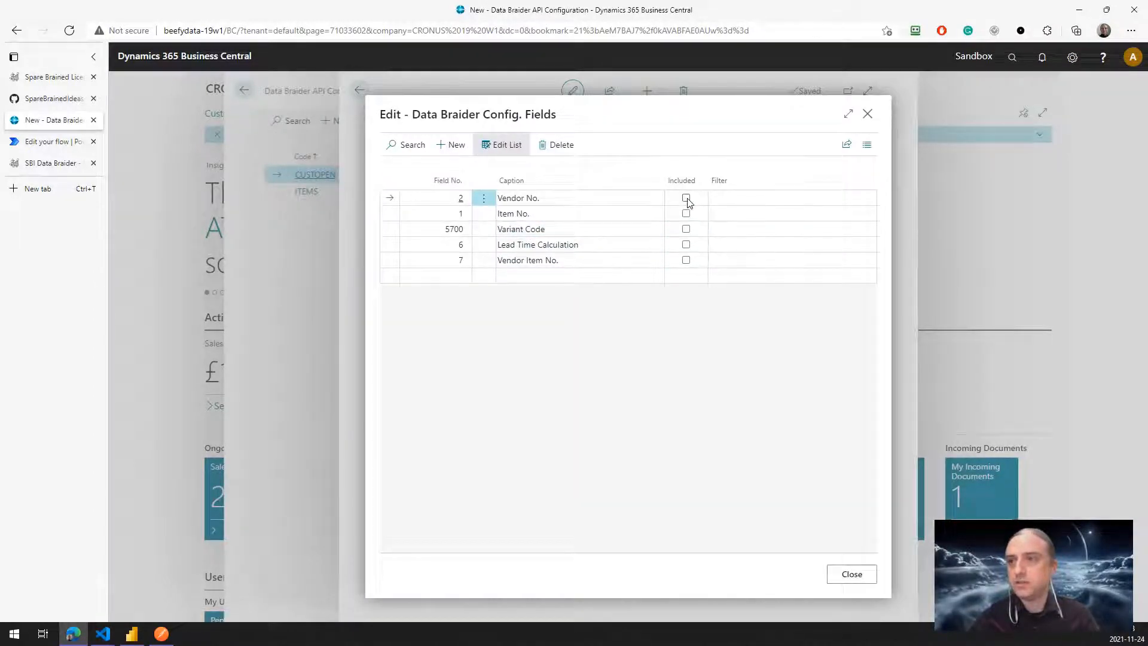
{"action": "left_click", "coordinate": [686, 260]}
{"action": "left_click", "coordinate": [852, 574]}
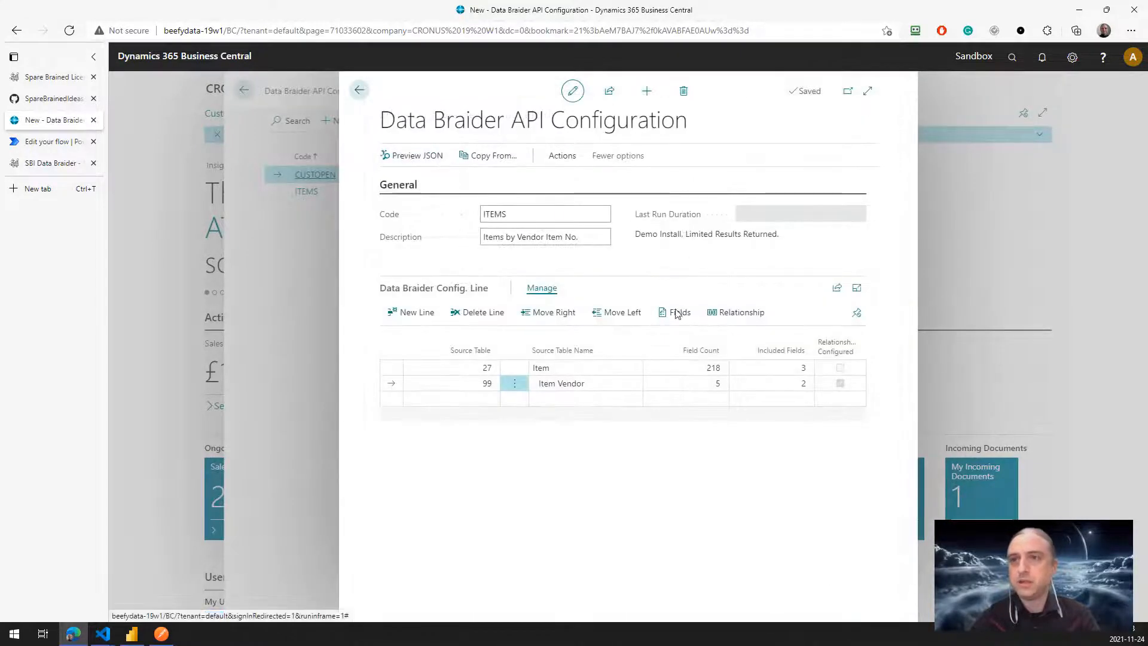
{"action": "left_click", "coordinate": [417, 156]}
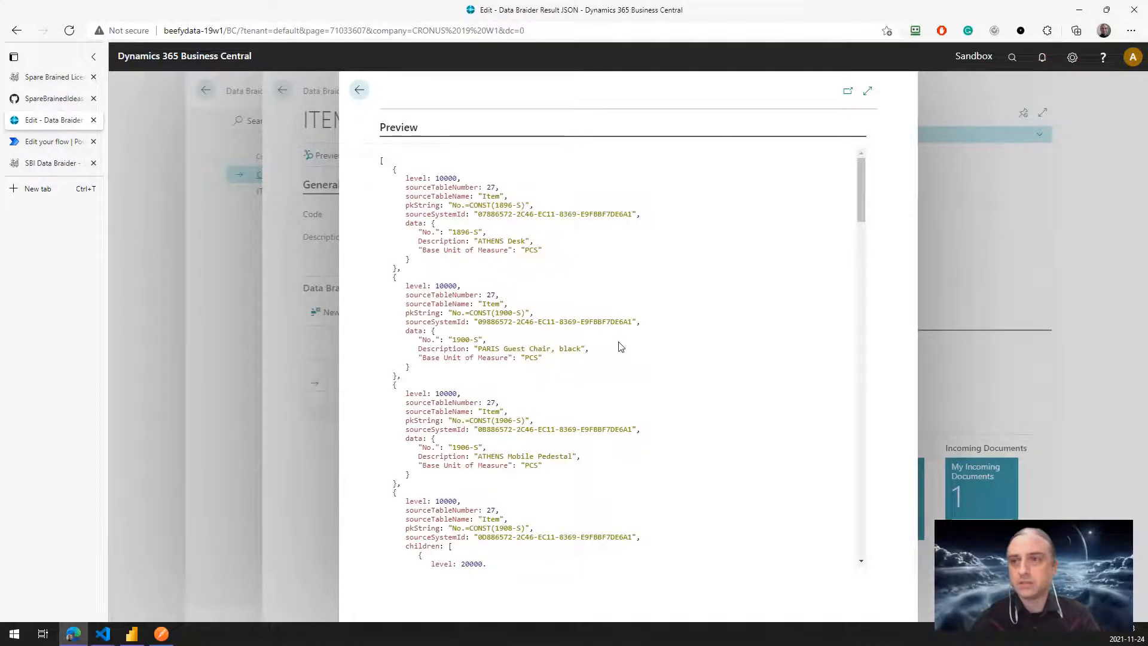
Examine the Item Vendor records nested under item 1908-S in the JSON preview and return to the Data Braider API Configurations list.
{"action": "scroll", "coordinate": [618, 348], "scroll_direction": "down", "scroll_amount": 1}
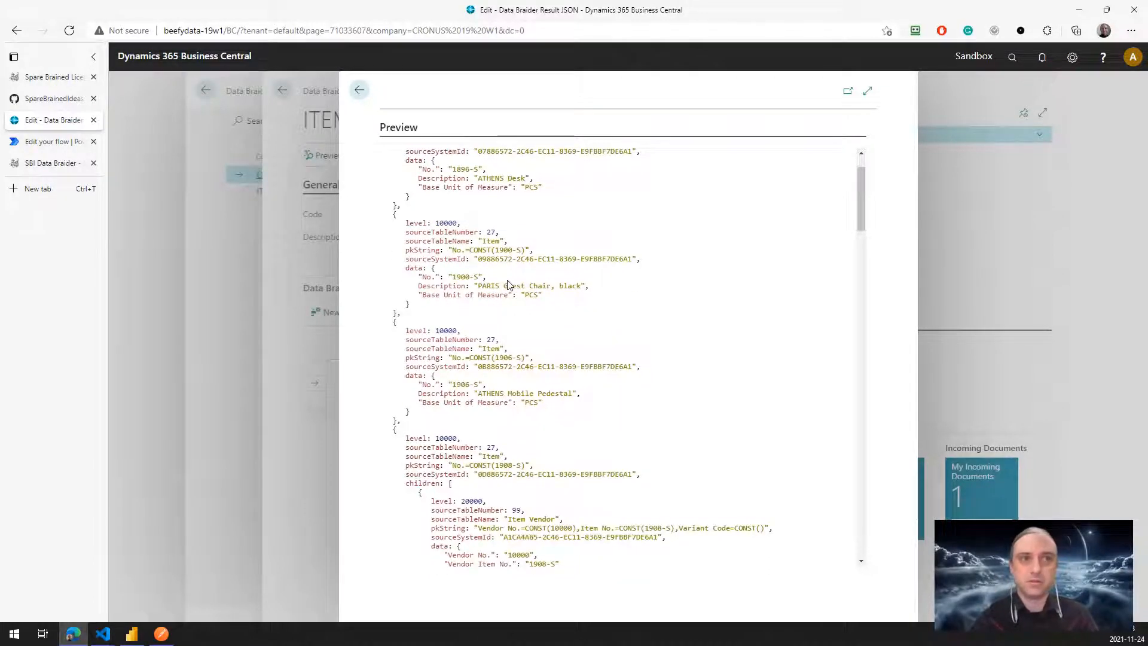
{"action": "scroll", "coordinate": [509, 285], "scroll_direction": "down", "scroll_amount": 3}
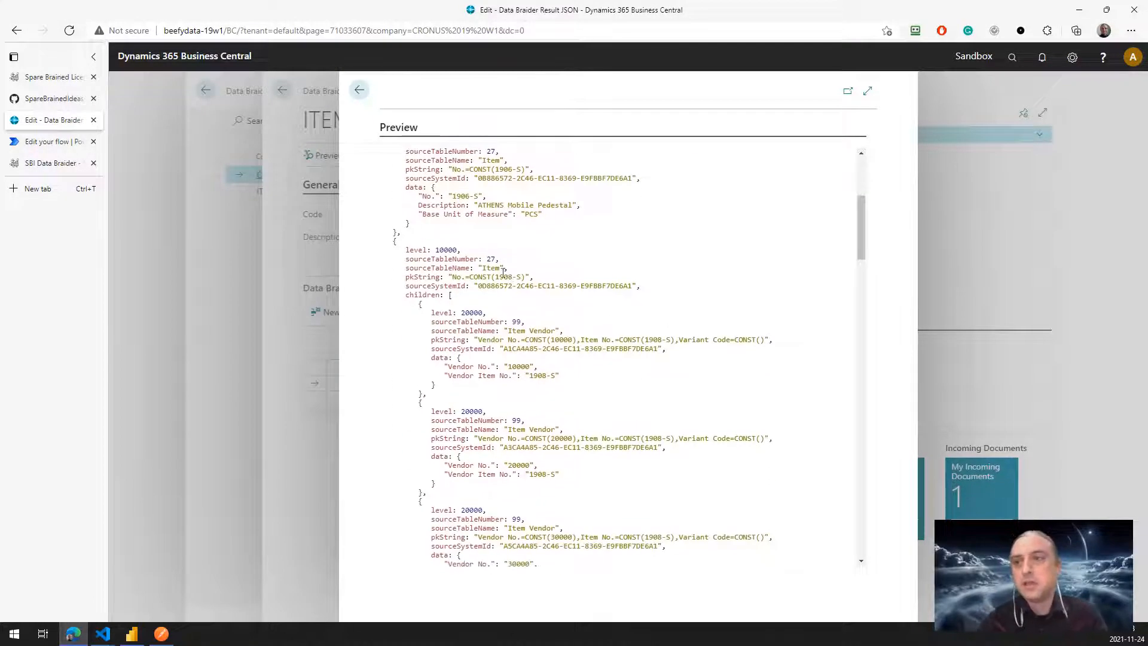
{"action": "left_click_drag", "start_coordinate": [495, 278], "coordinate": [521, 277]}
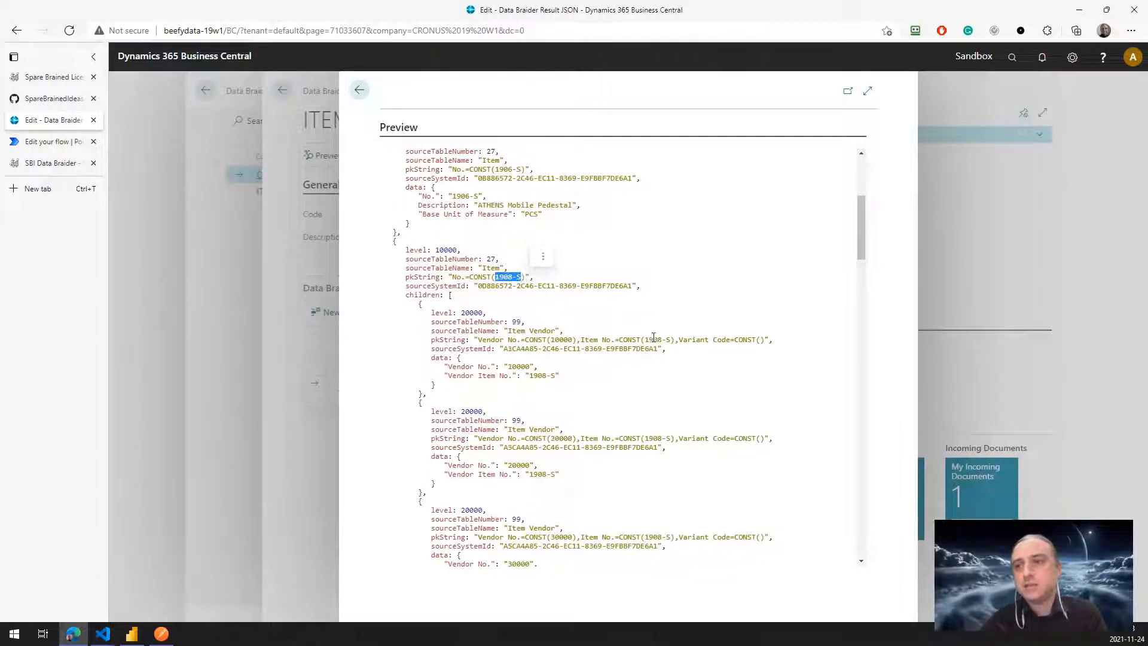
{"action": "scroll", "coordinate": [653, 338], "scroll_direction": "down", "scroll_amount": 2}
{"action": "double_click", "coordinate": [519, 241]}
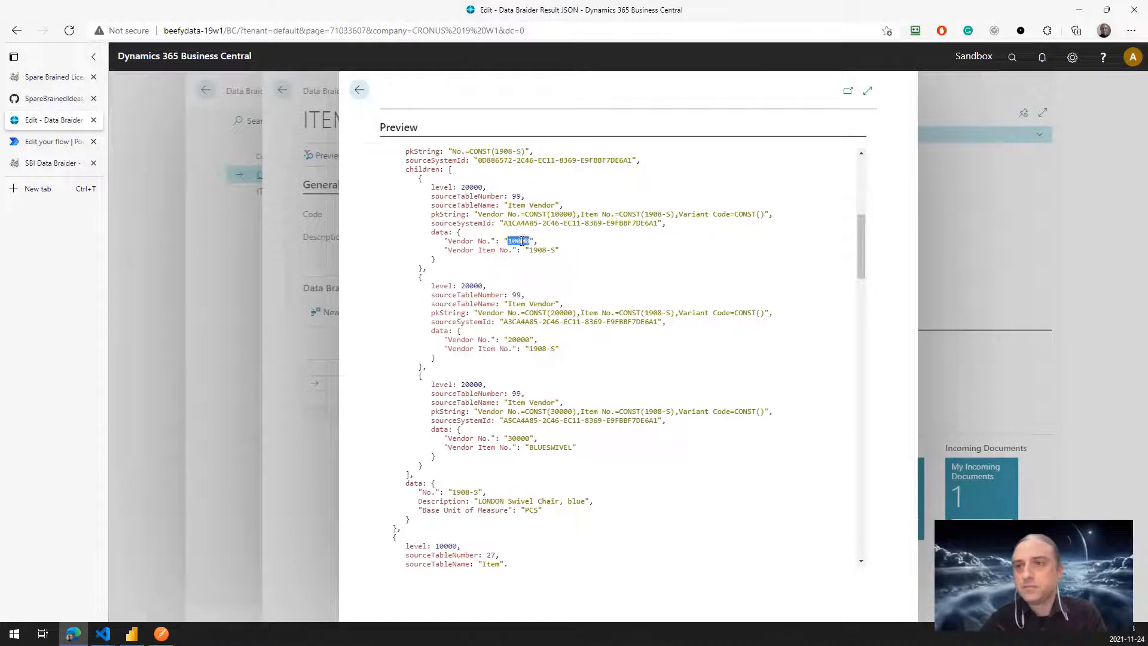
{"action": "left_click", "coordinate": [536, 249]}
{"action": "double_click", "coordinate": [517, 338]}
{"action": "left_click", "coordinate": [537, 345]}
{"action": "double_click", "coordinate": [517, 438]}
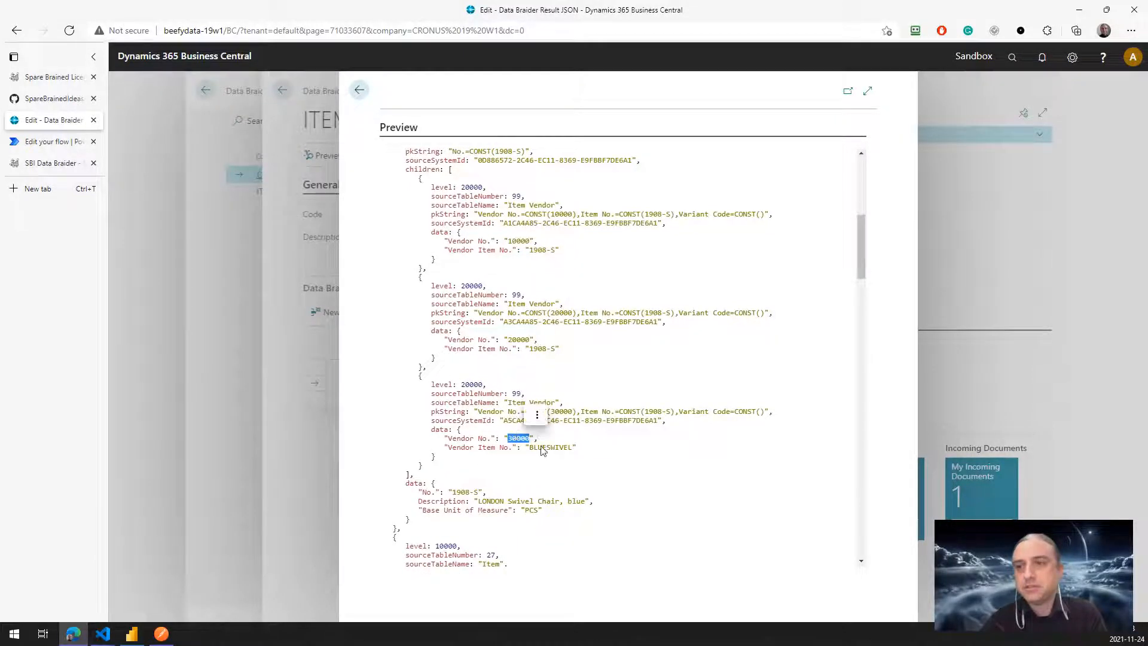
{"action": "double_click", "coordinate": [543, 448]}
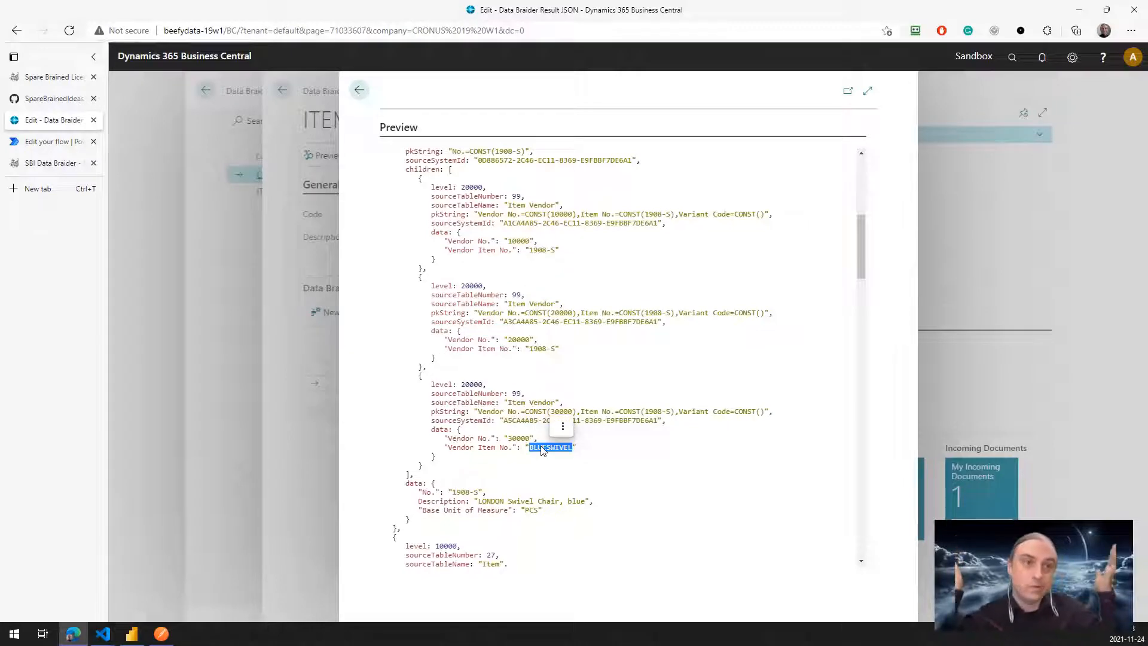
{"action": "left_click", "coordinate": [359, 89]}
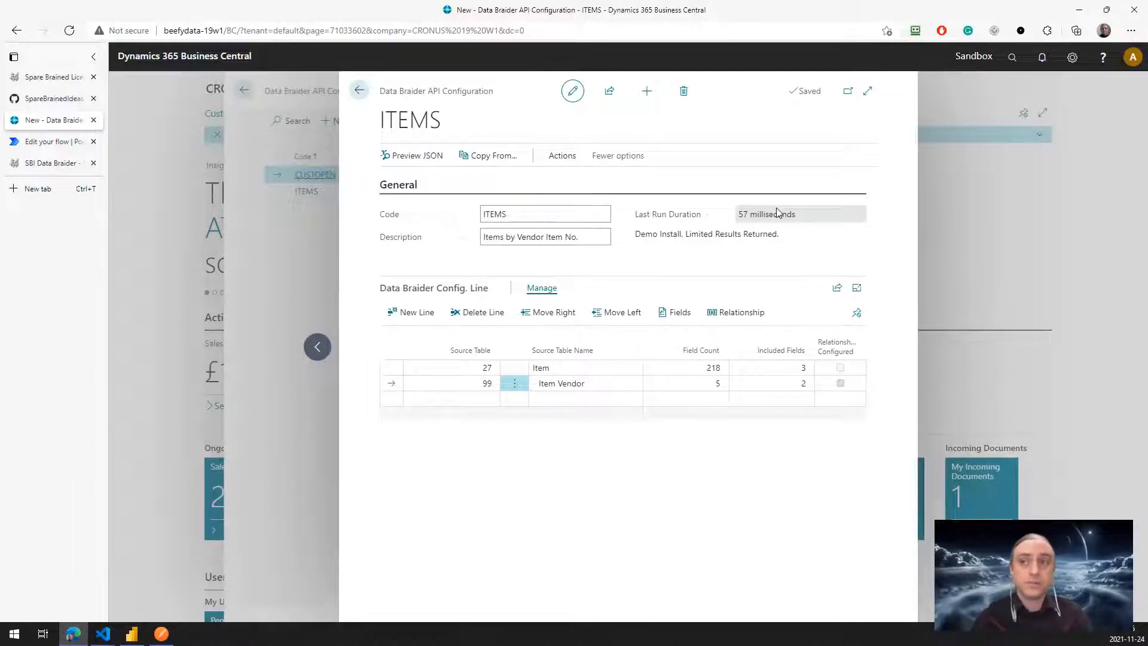
{"action": "left_click", "coordinate": [359, 90]}
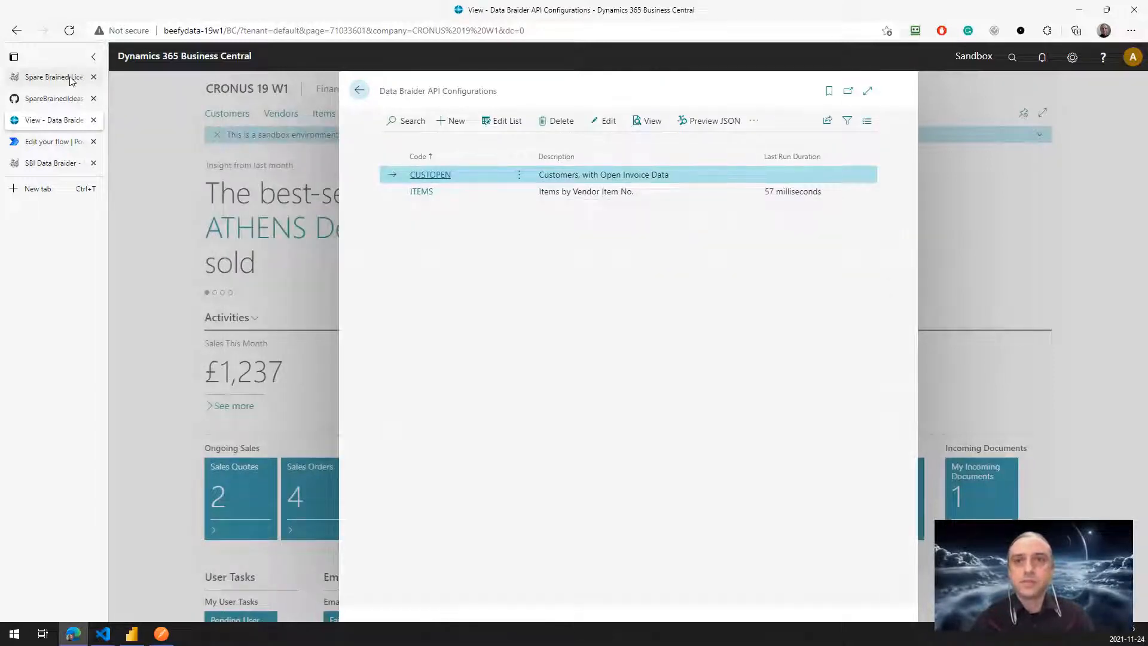
Review the write-back, cost and limitations sections of the SBI Data Braider product page and return to its beginning.
{"action": "left_click", "coordinate": [47, 163]}
{"action": "scroll", "coordinate": [631, 326], "scroll_direction": "up", "scroll_amount": 1}
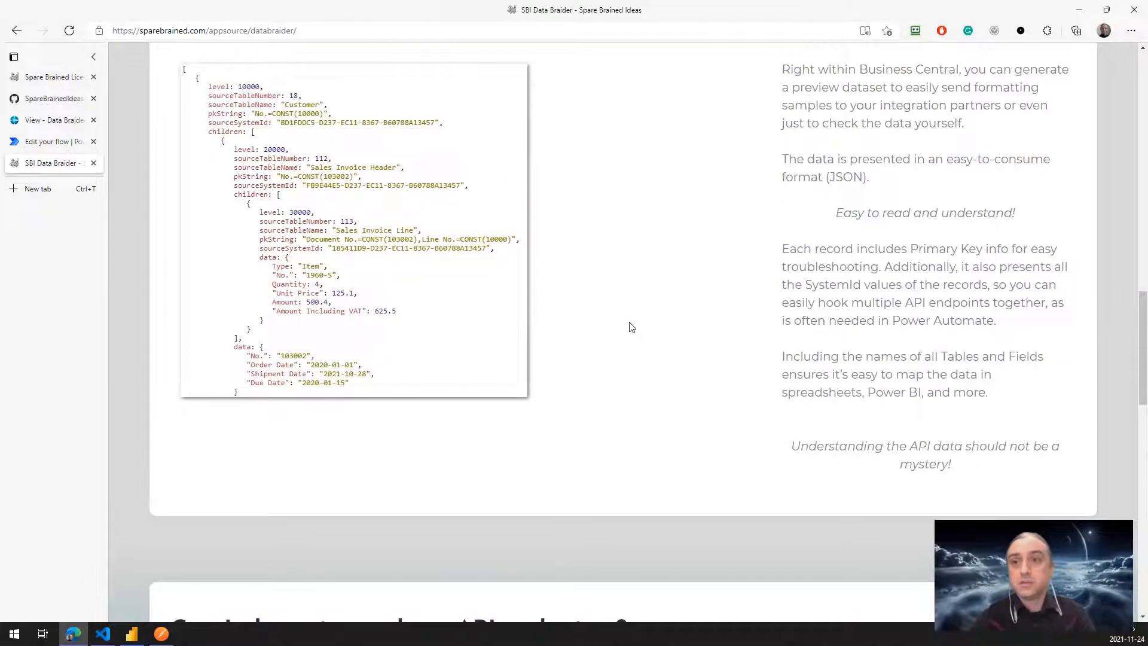
{"action": "scroll", "coordinate": [629, 329], "scroll_direction": "down", "scroll_amount": 5}
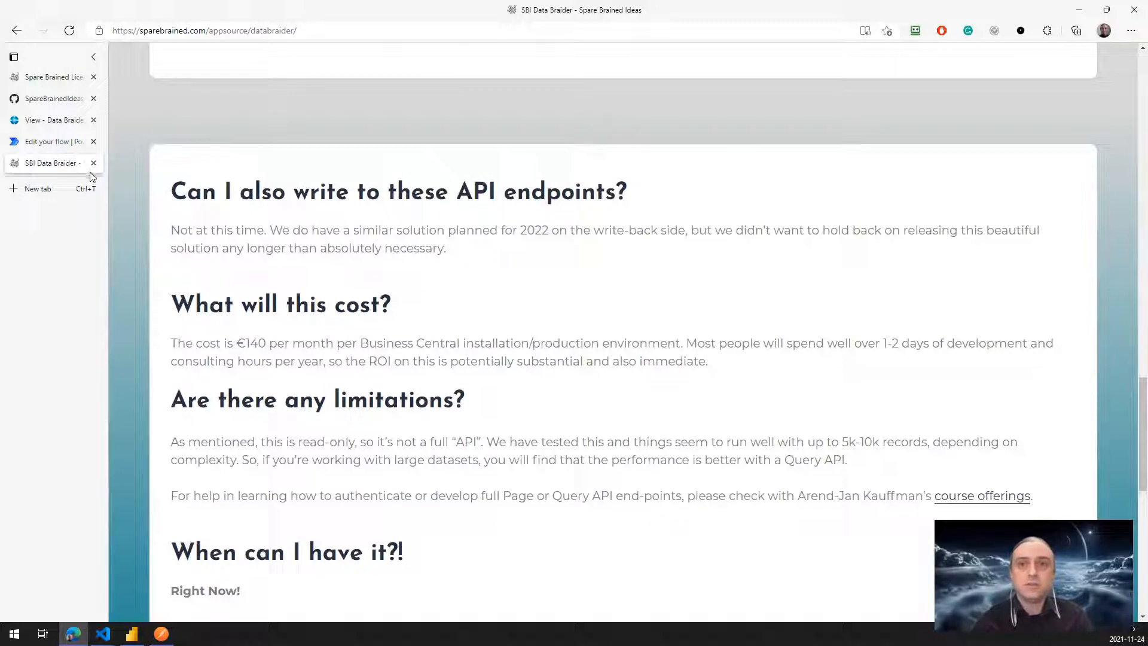
{"action": "scroll", "coordinate": [447, 285], "scroll_direction": "up", "scroll_amount": 15}
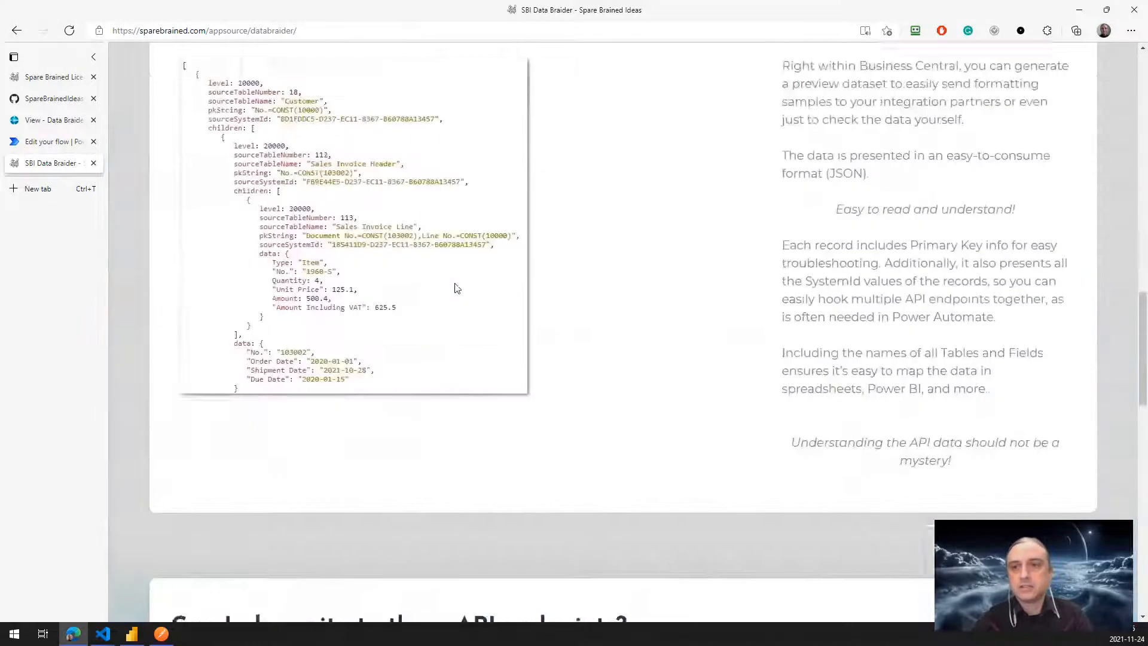
{"action": "scroll", "coordinate": [447, 285], "scroll_direction": "up", "scroll_amount": 12}
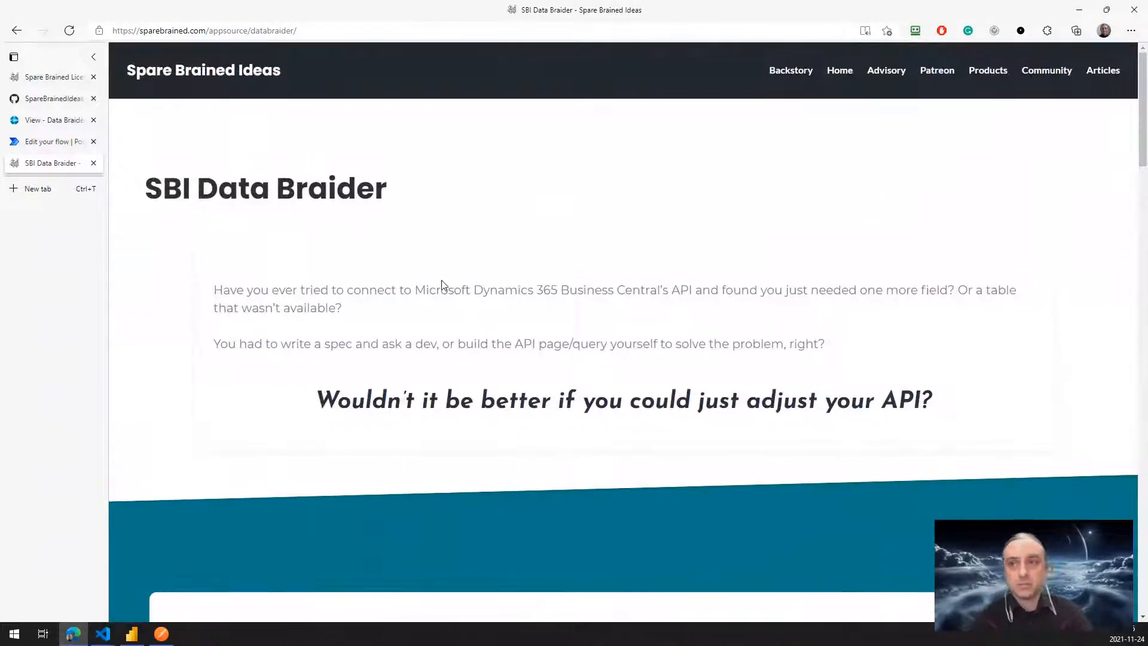
Open the Microsoft AppSource marketplace for Dynamics 365 Business Central apps in a new browser tab.
{"action": "key", "text": "ctrl+t"}
{"action": "type", "text": "appsou"}
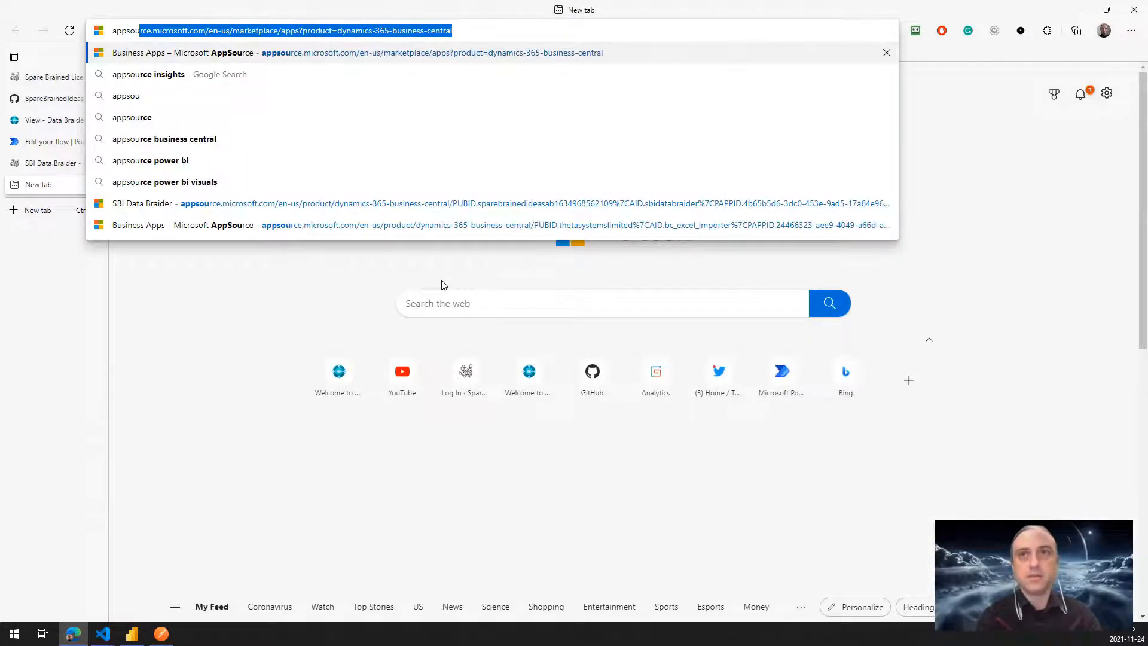
{"action": "key", "text": "Down"}
{"action": "key", "text": "Up"}
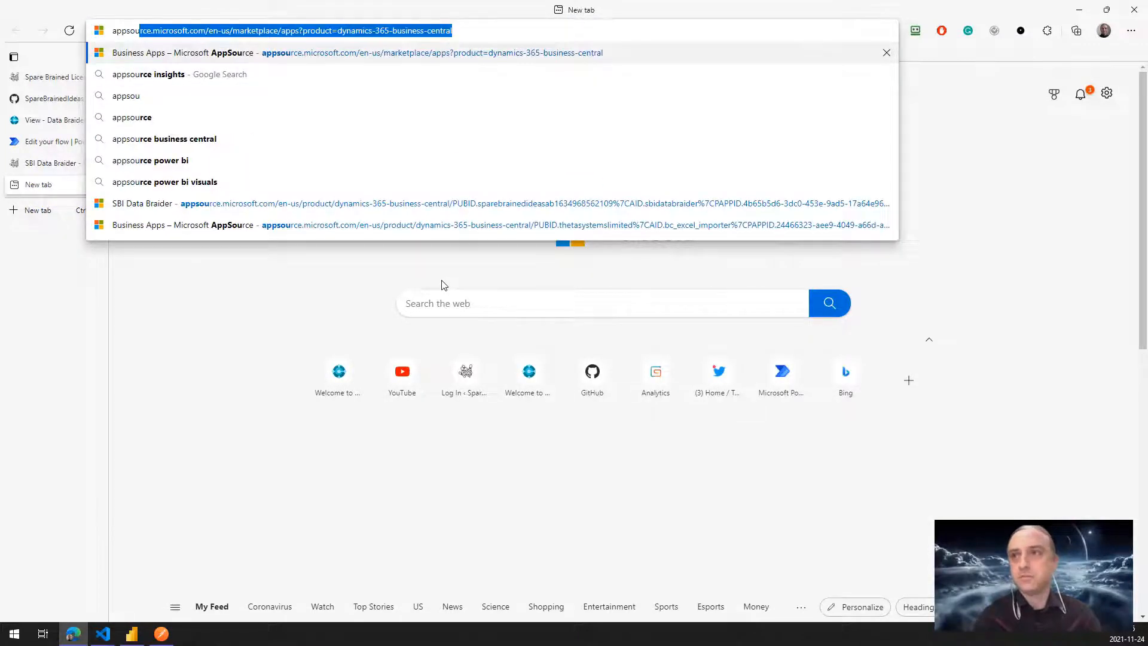
{"action": "key", "text": "Return"}
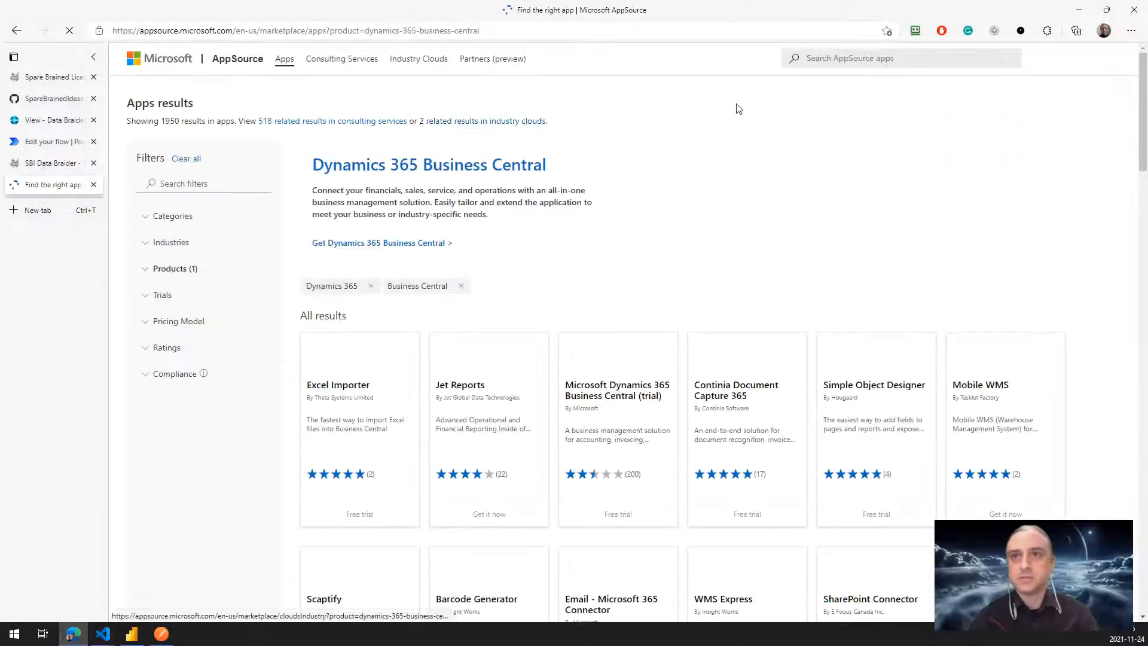
Search AppSource for "Brained" and open the SBI Data Braider listing.
{"action": "left_click", "coordinate": [843, 55]}
{"action": "type", "text": "Brained"}
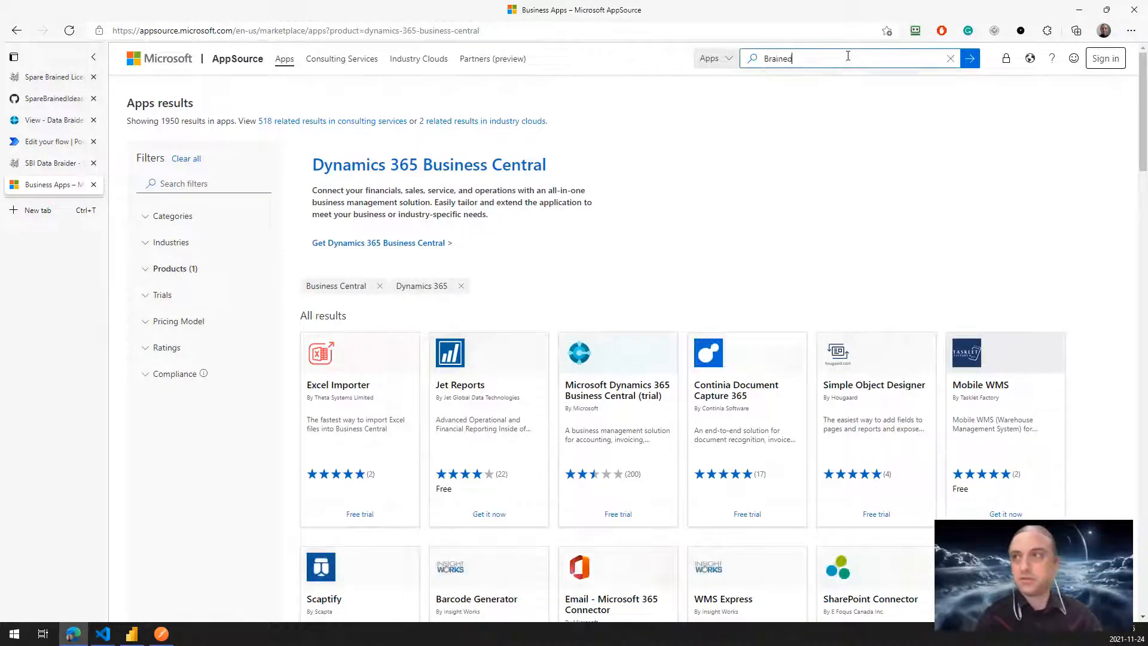
{"action": "key", "text": "Return"}
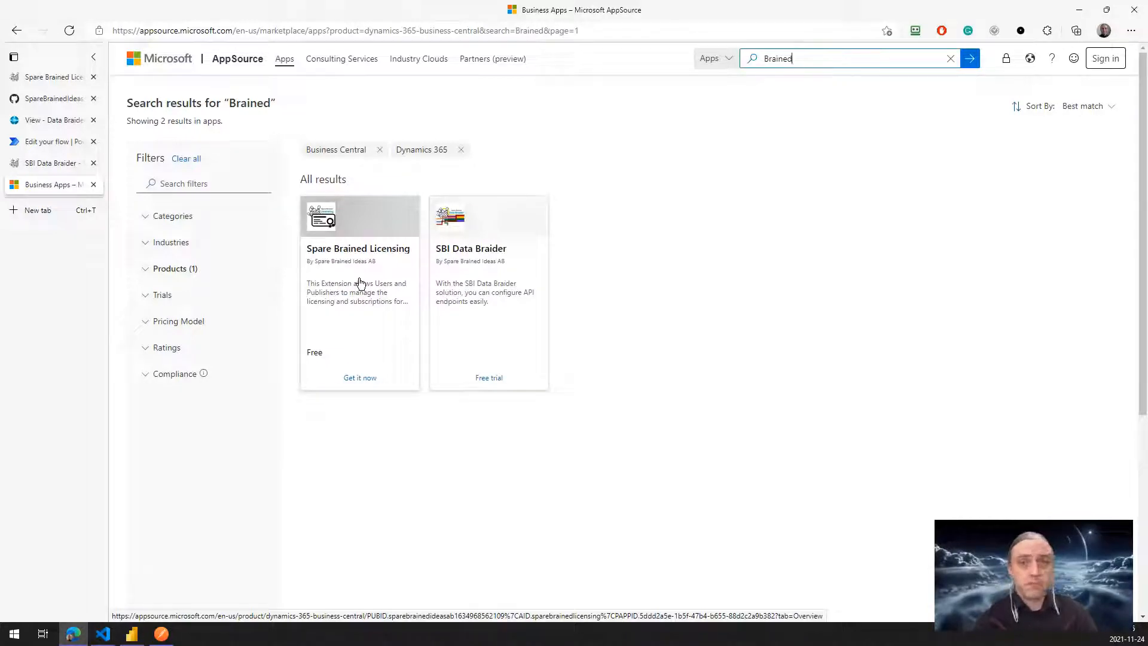
{"action": "left_click", "coordinate": [484, 275]}
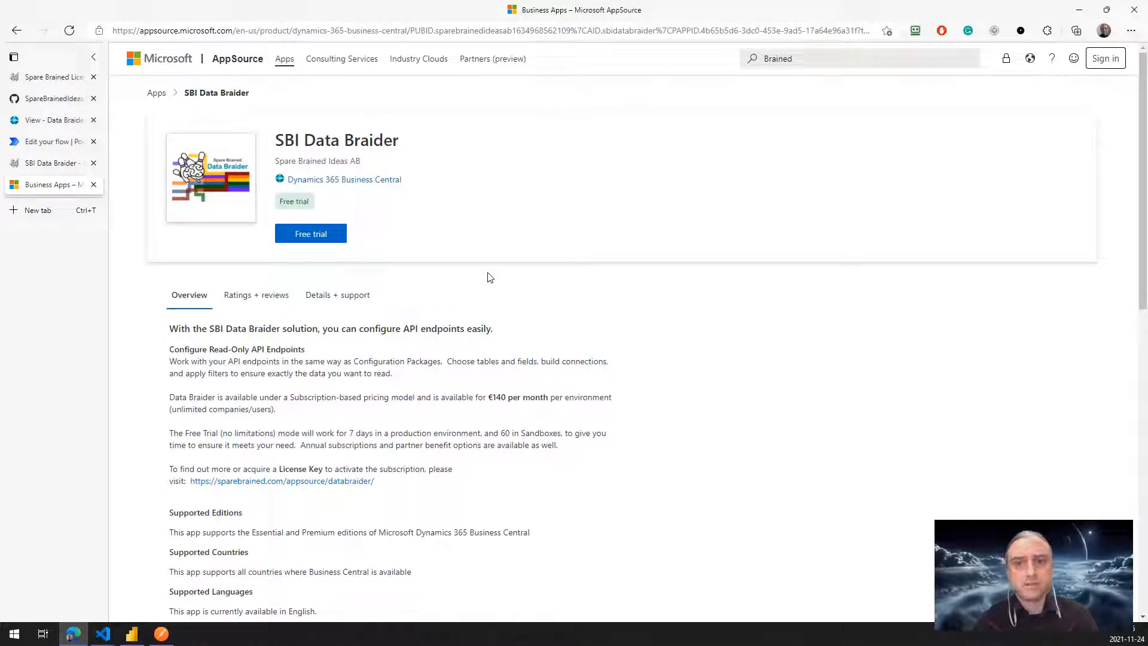
Highlight the sandbox trial length in the SBI Data Braider listing and switch to the Spare Brained Licensing page.
{"action": "left_click_drag", "start_coordinate": [510, 433], "coordinate": [501, 433]}
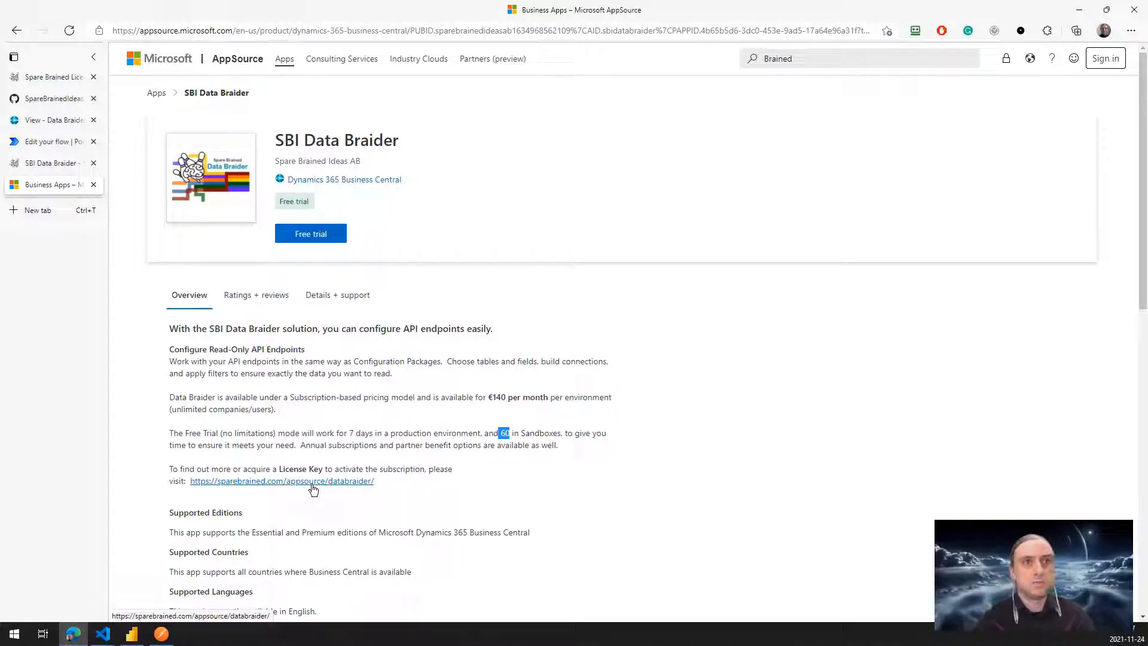
{"action": "left_click", "coordinate": [83, 77]}
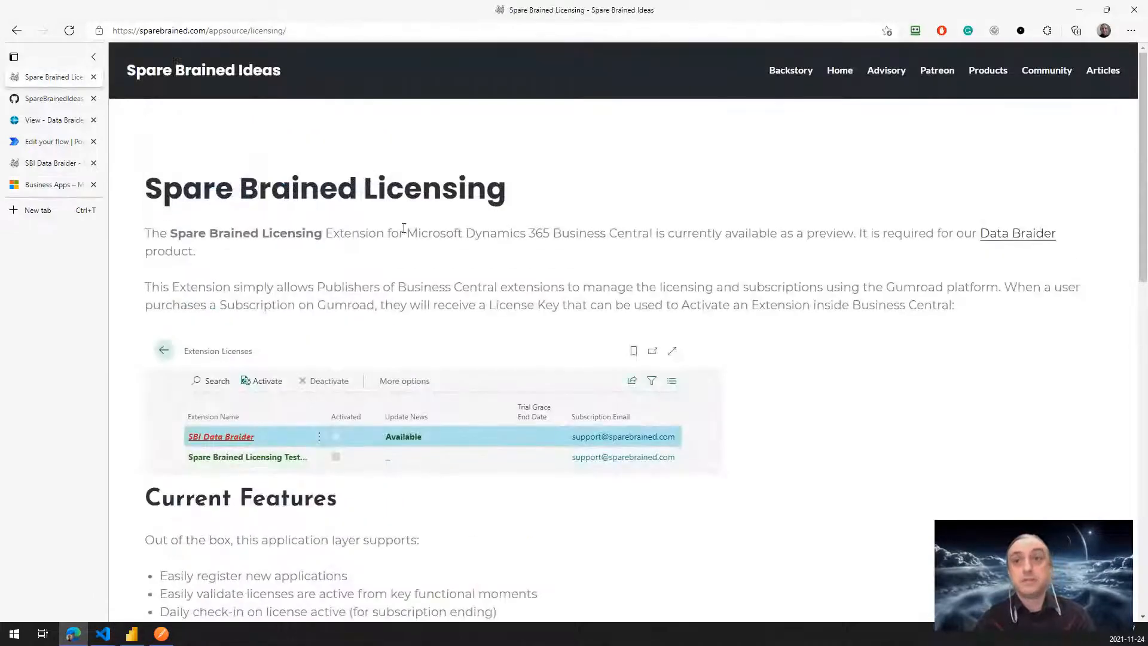